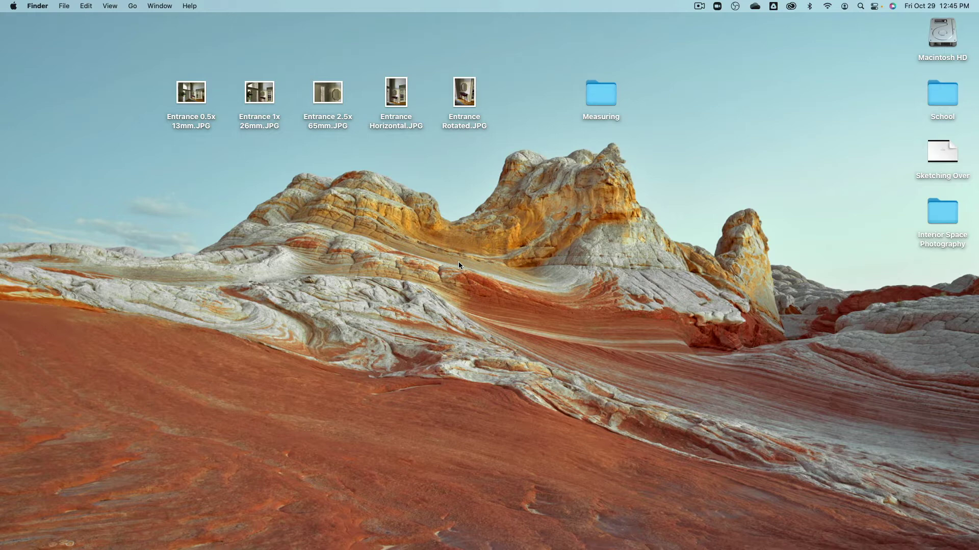
{"action": "left_click_drag", "start_coordinate": [140, 53], "coordinate": [652, 187]}
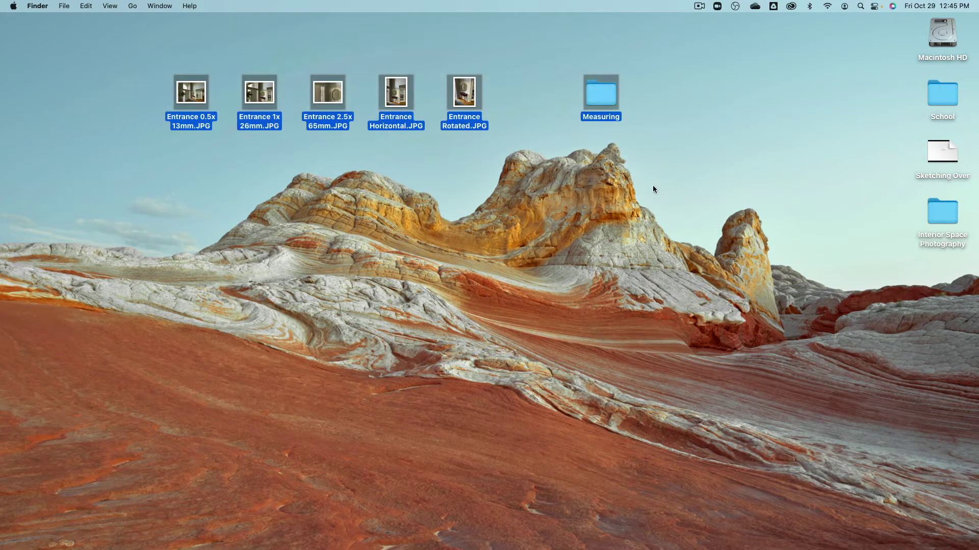
{"action": "left_click", "coordinate": [605, 188]}
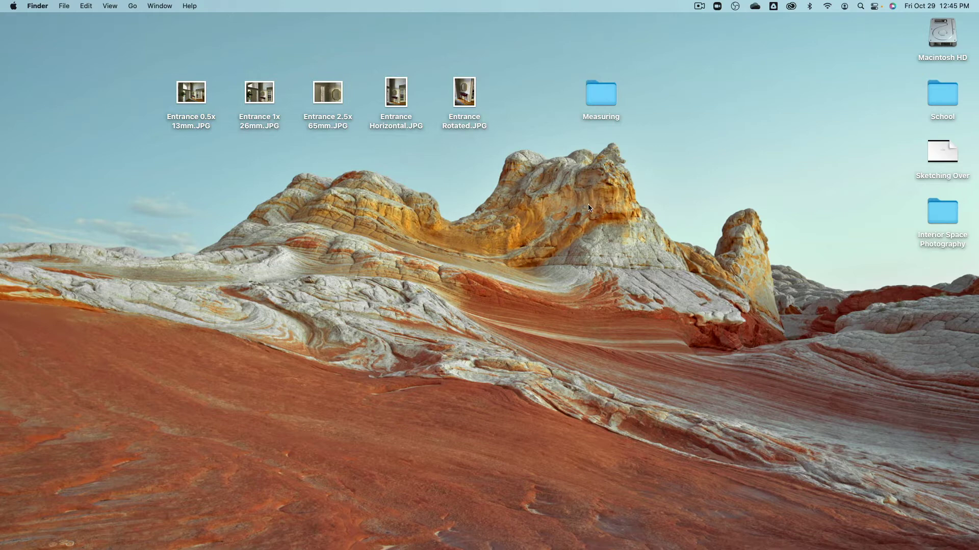
Preview the entrance photos taken at 0.5x 13mm, 1x 26mm and 2.5x 65mm to compare their framing, returning to the 0.5x one
{"action": "left_click", "coordinate": [189, 94]}
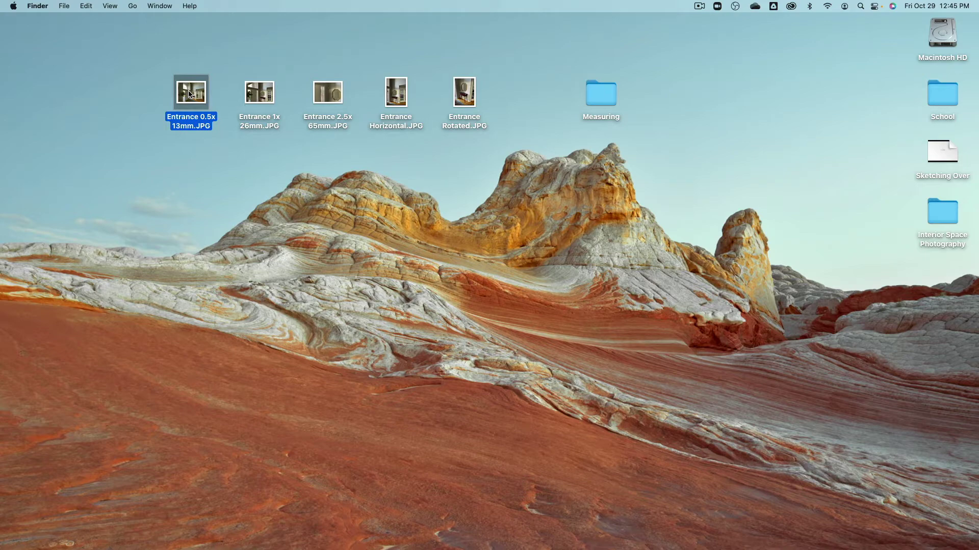
{"action": "key", "text": "space"}
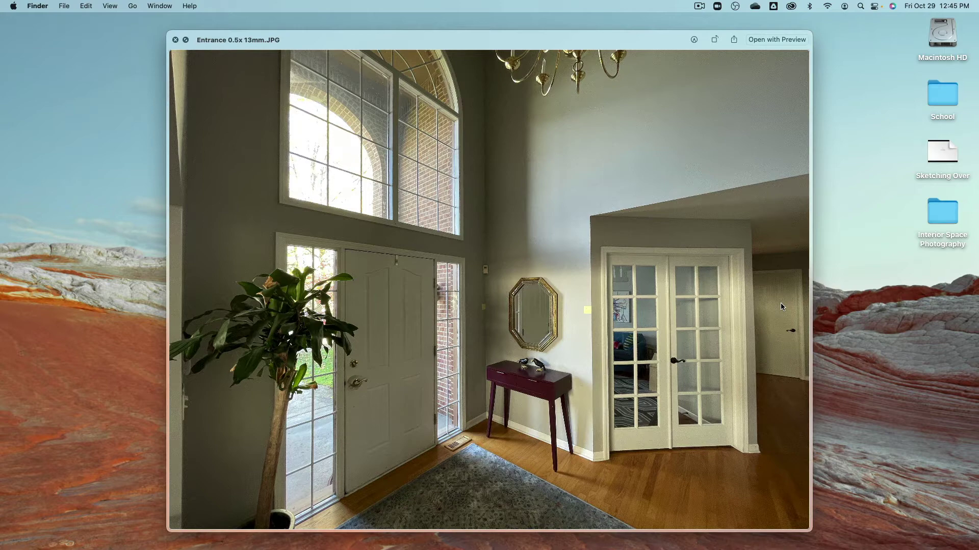
{"action": "key", "text": "Down"}
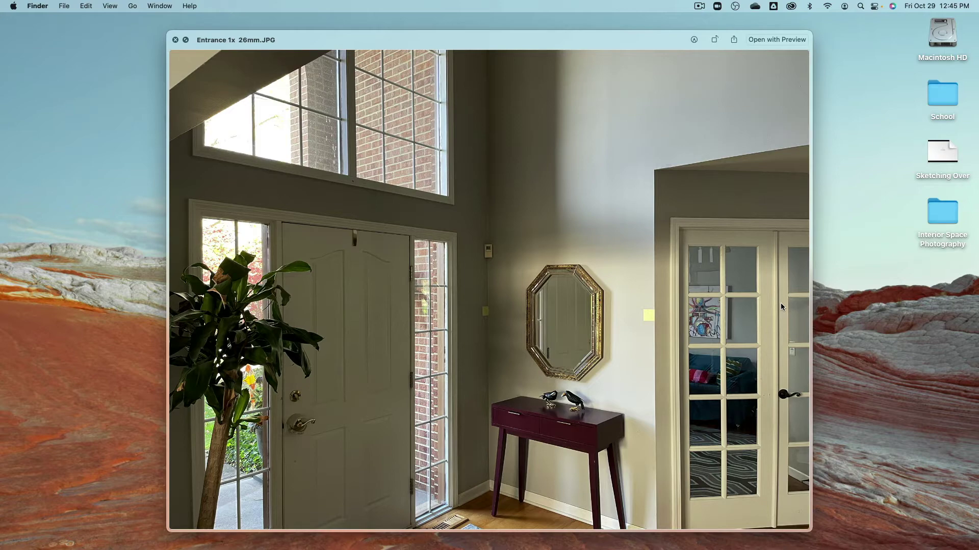
{"action": "key", "text": "Down"}
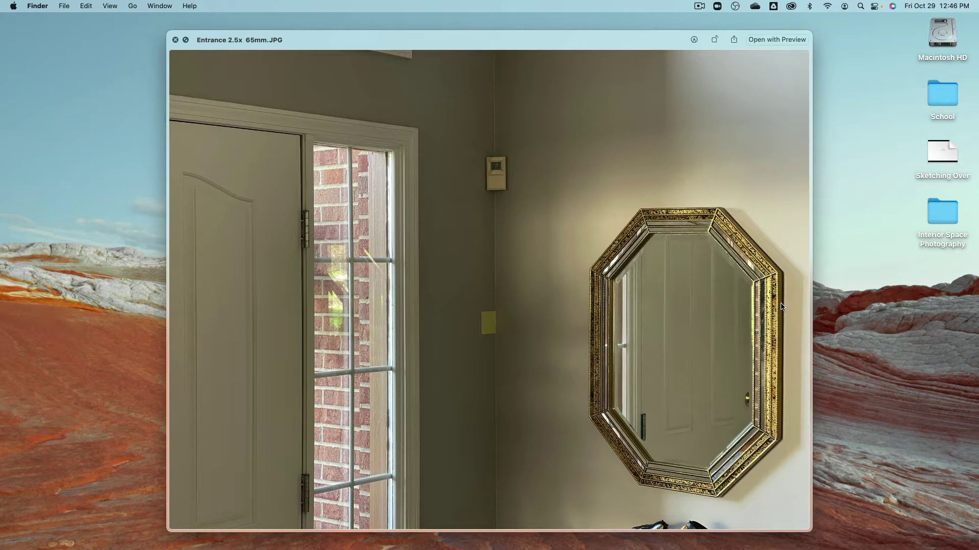
{"action": "key", "text": "Up"}
{"action": "key", "text": "Up"}
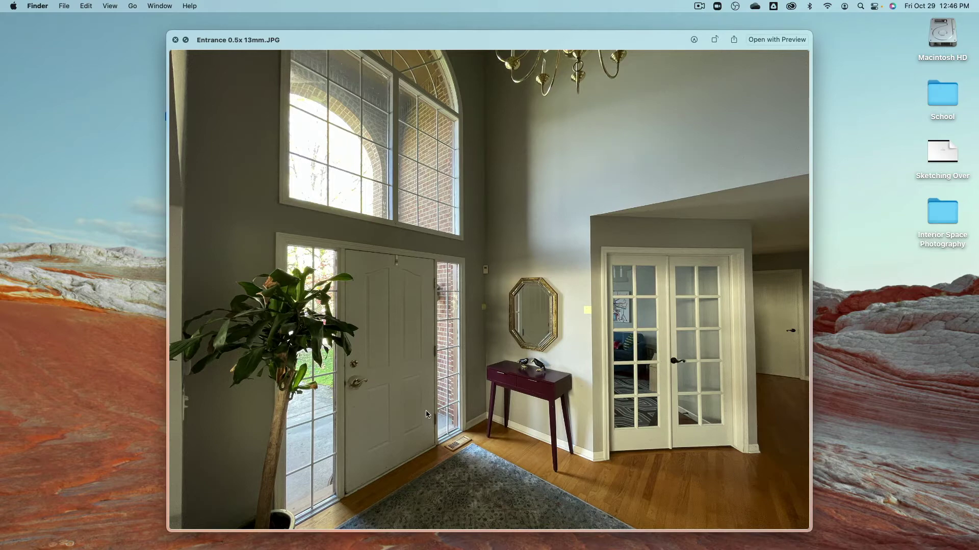
{"action": "key", "text": "space"}
Preview Entrance Horizontal.JPG and compare it with Entrance 0.5x 13mm.JPG
{"action": "left_click", "coordinate": [398, 124]}
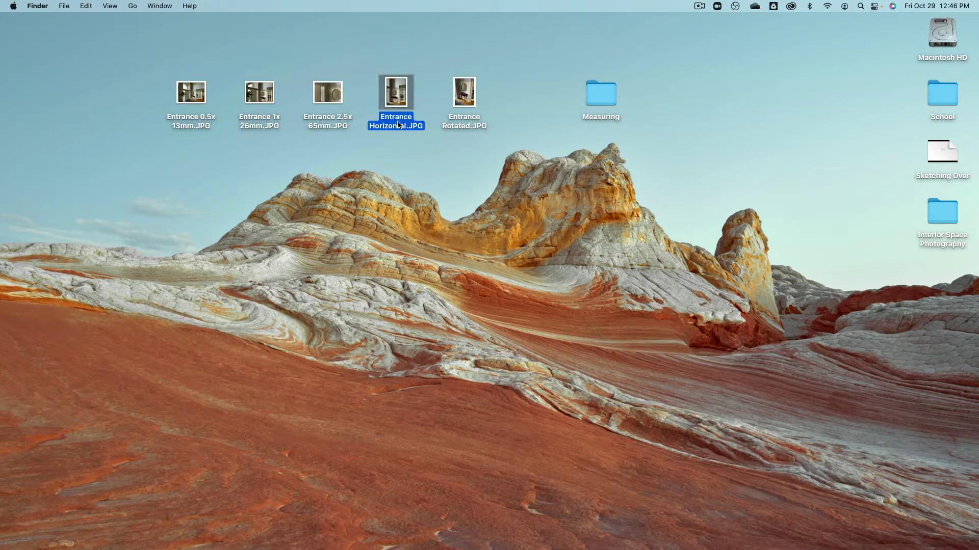
{"action": "key", "text": "space"}
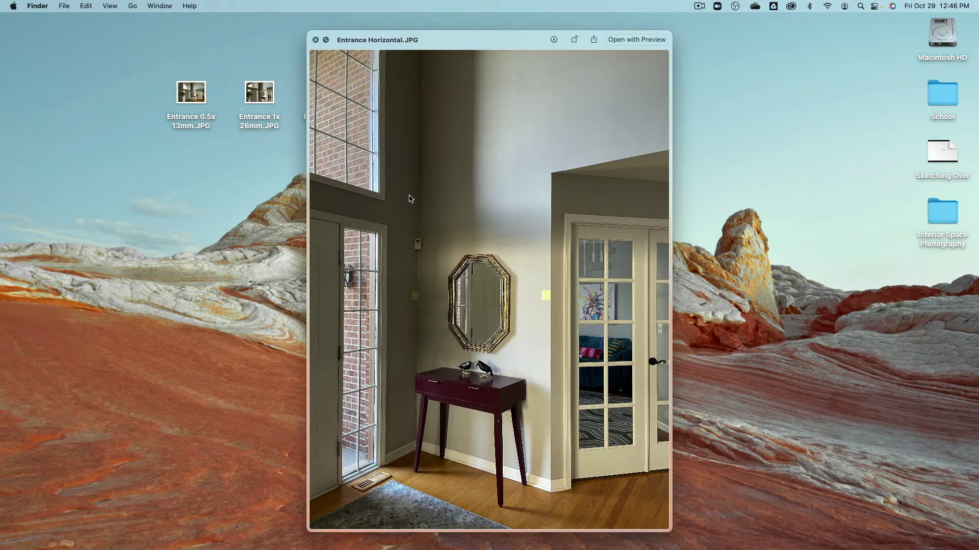
{"action": "key", "text": "space"}
{"action": "left_click", "coordinate": [185, 96]}
{"action": "key", "text": "space"}
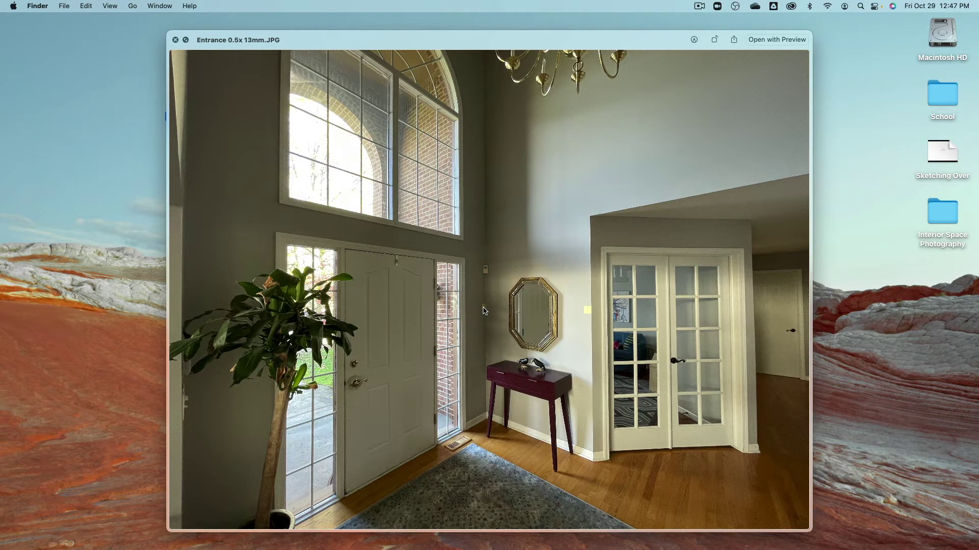
{"action": "key", "text": "space"}
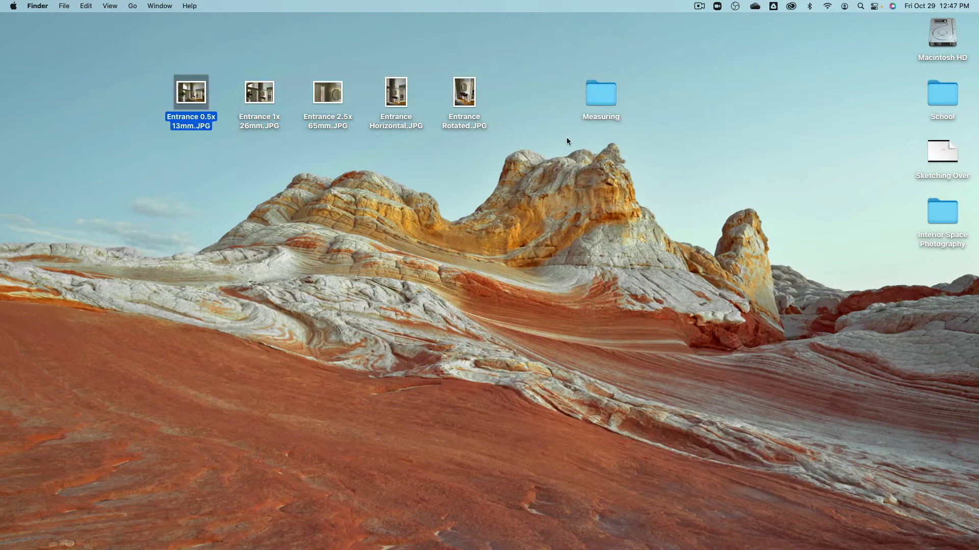
Open the Measuring folder on the desktop and display its files as icons
{"action": "double_click", "coordinate": [601, 92]}
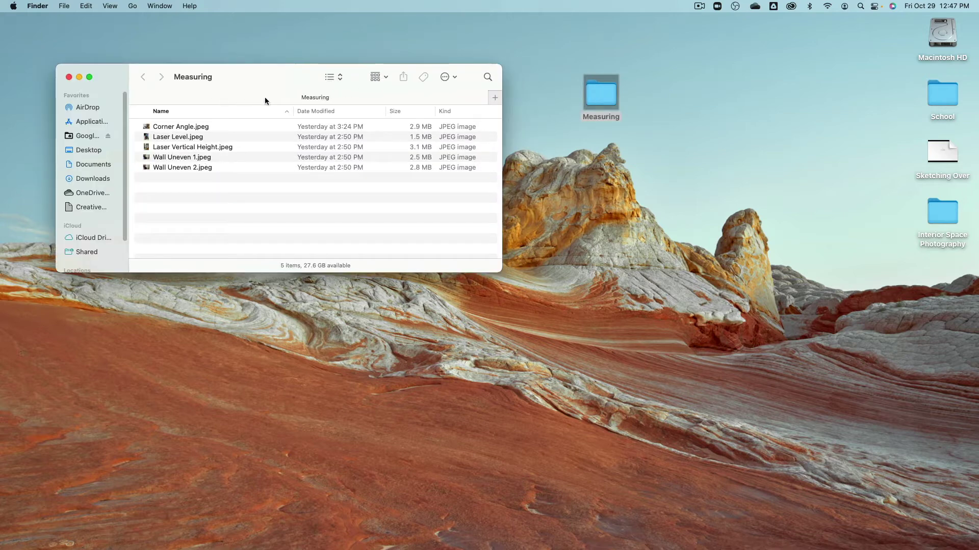
{"action": "left_click", "coordinate": [377, 77]}
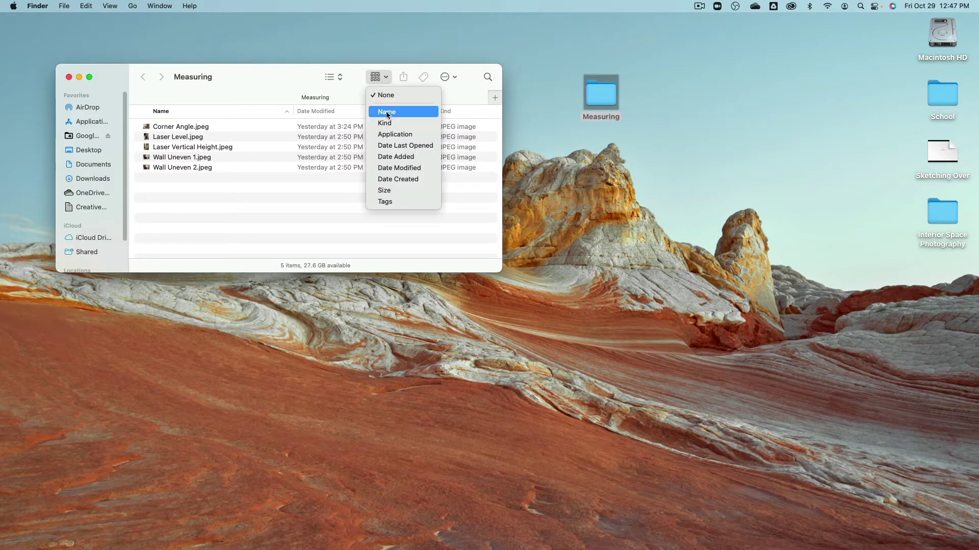
{"action": "left_click", "coordinate": [295, 88]}
{"action": "left_click", "coordinate": [327, 78]}
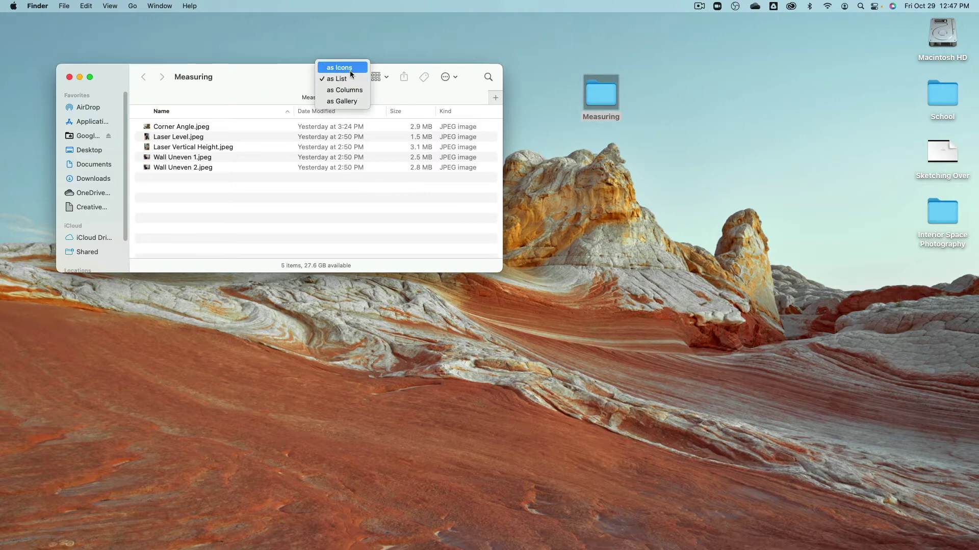
{"action": "left_click", "coordinate": [339, 67]}
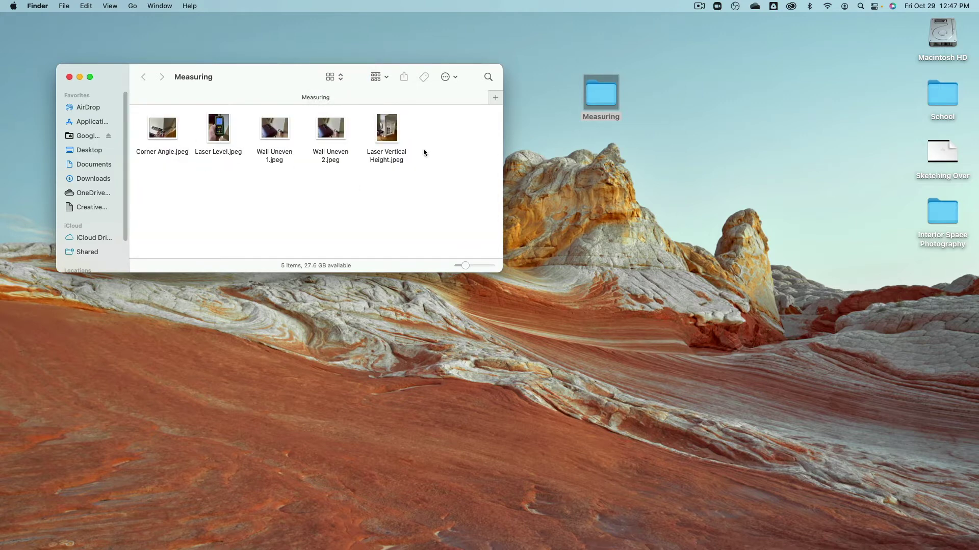
Preview Laser Vertical Height.jpeg, look through the neighbouring photos back to Laser Level.jpeg, and return to the vertical height photo
{"action": "left_click", "coordinate": [391, 134]}
{"action": "key", "text": "space"}
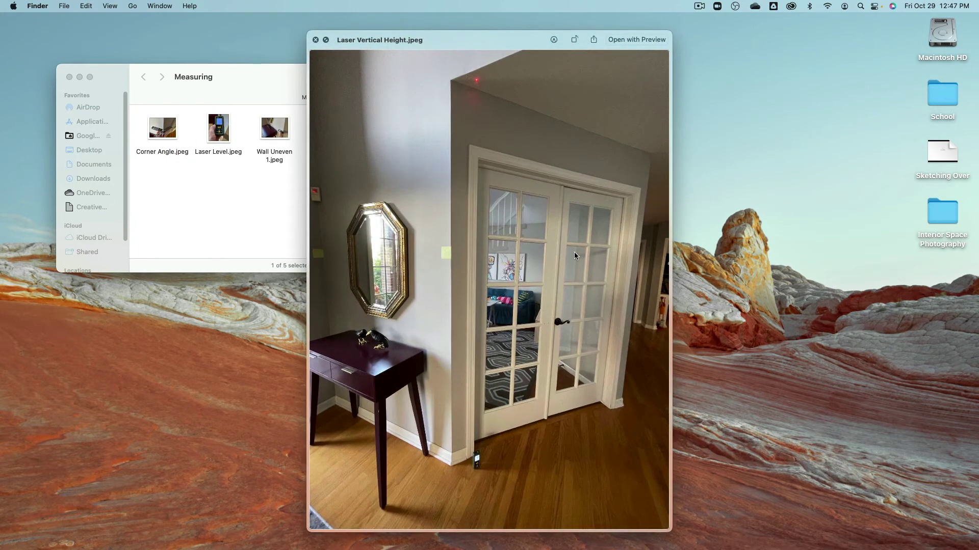
{"action": "key", "text": "Left"}
{"action": "key", "text": "Left"}
{"action": "key", "text": "Left"}
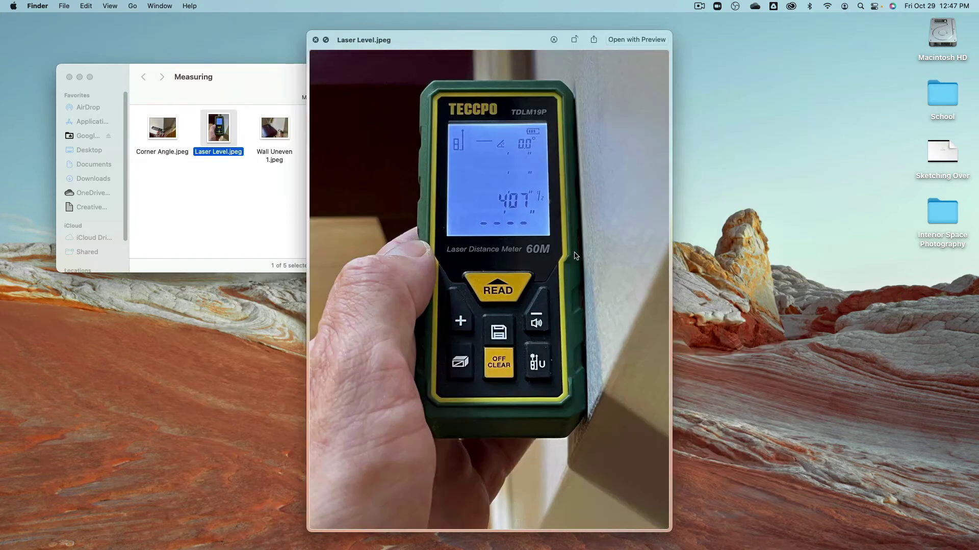
{"action": "key", "text": "Right"}
{"action": "key", "text": "Right"}
{"action": "key", "text": "Right"}
{"action": "key", "text": "Right"}
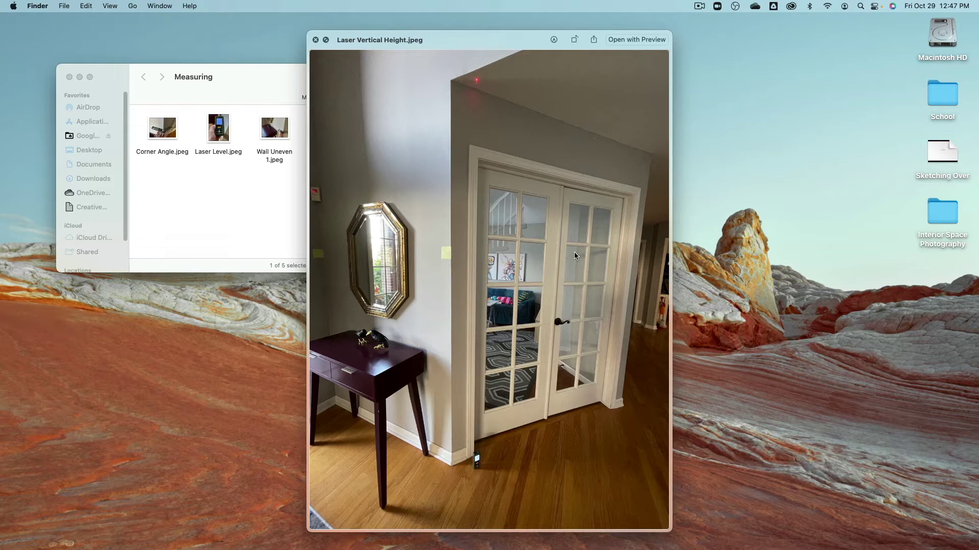
Mark two vertical red lines from the floor to the sticky notes on Laser Vertical Height.jpeg, and revert the markup
{"action": "left_click", "coordinate": [554, 39]}
{"action": "left_click", "coordinate": [312, 40]}
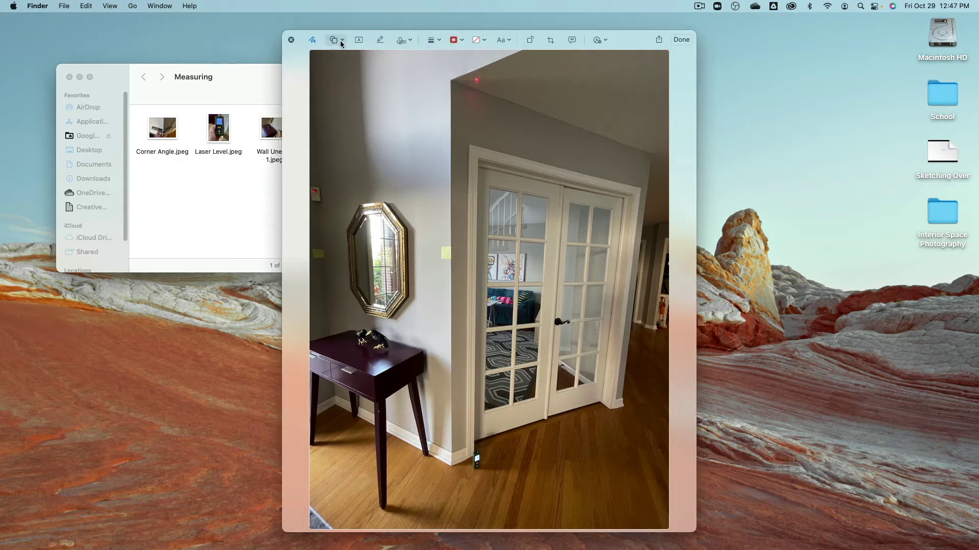
{"action": "left_click_drag", "start_coordinate": [451, 464], "coordinate": [446, 247]}
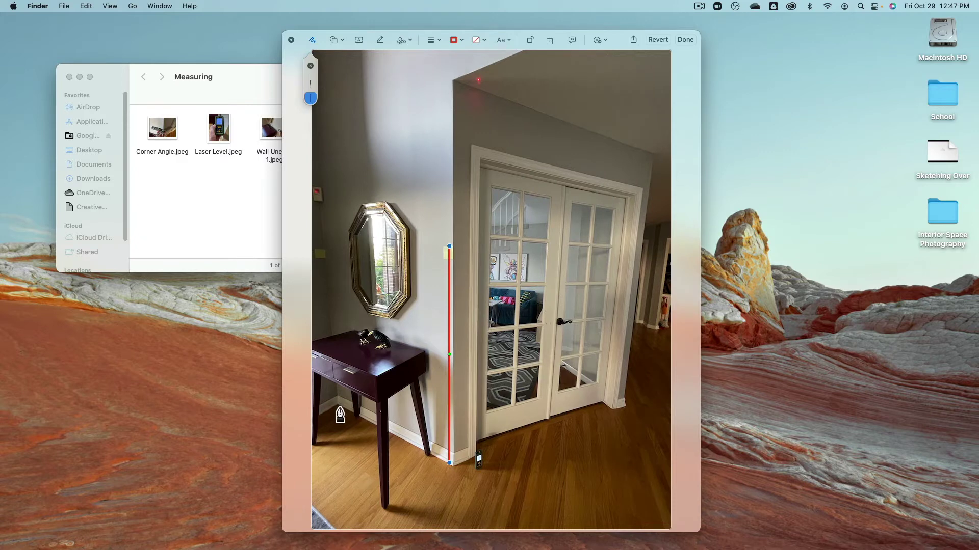
{"action": "left_click_drag", "start_coordinate": [336, 405], "coordinate": [330, 249]}
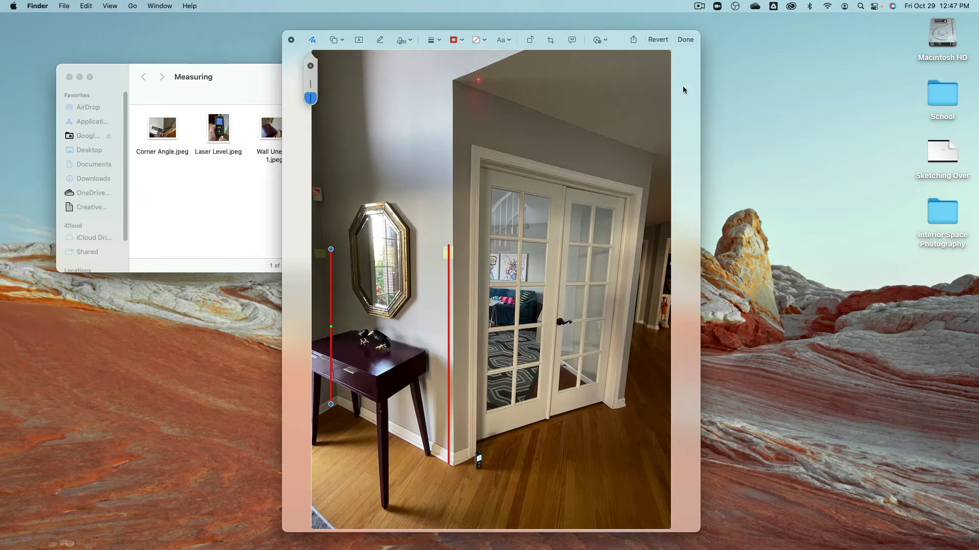
{"action": "left_click", "coordinate": [657, 40]}
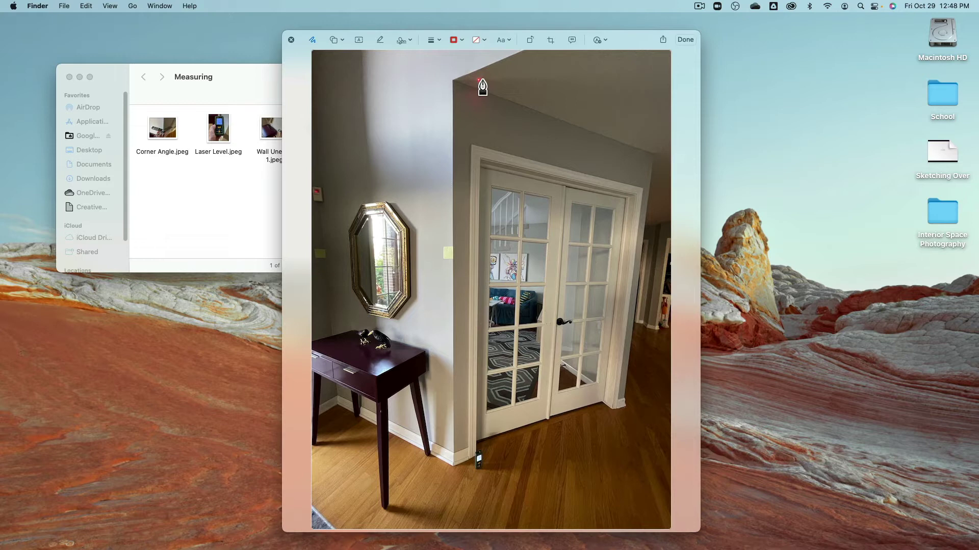
{"action": "left_click", "coordinate": [685, 39]}
{"action": "left_click", "coordinate": [291, 40]}
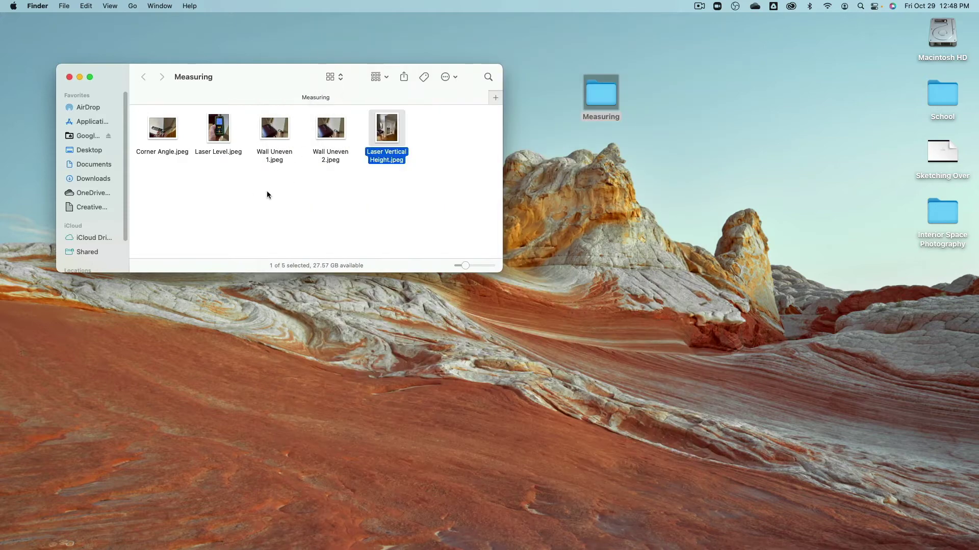
Preview Corner Angle.jpeg to examine the digital angle finder held against the wall corner
{"action": "left_click", "coordinate": [163, 130]}
{"action": "key", "text": "space"}
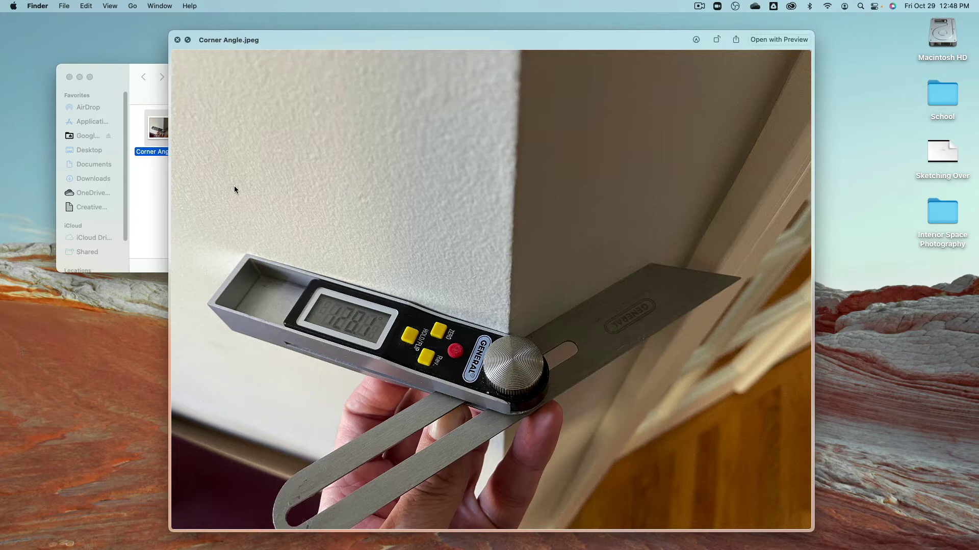
{"action": "key", "text": "space"}
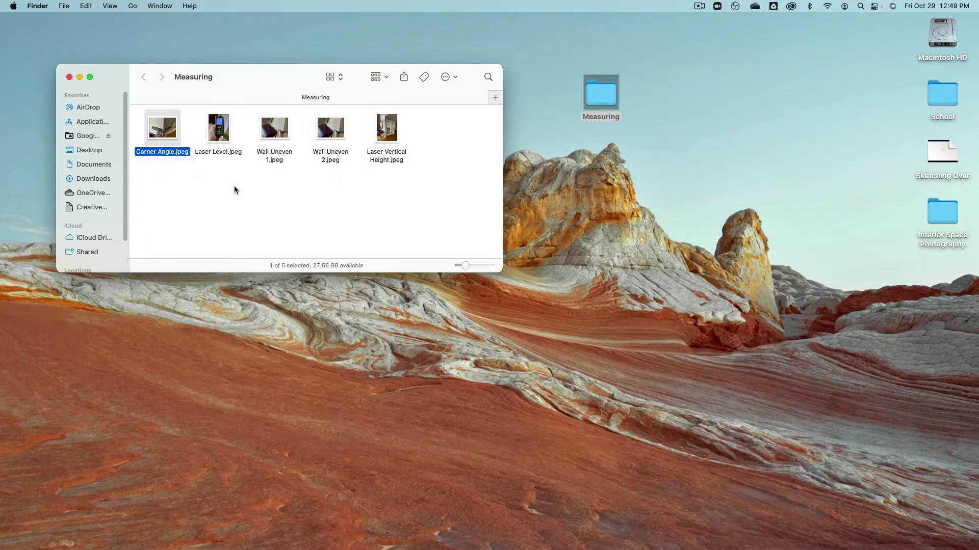
Preview Wall Uneven 1.jpeg and alternate with Wall Uneven 2.jpeg to compare where the laser hits the walls
{"action": "key", "text": "Right"}
{"action": "key", "text": "Right"}
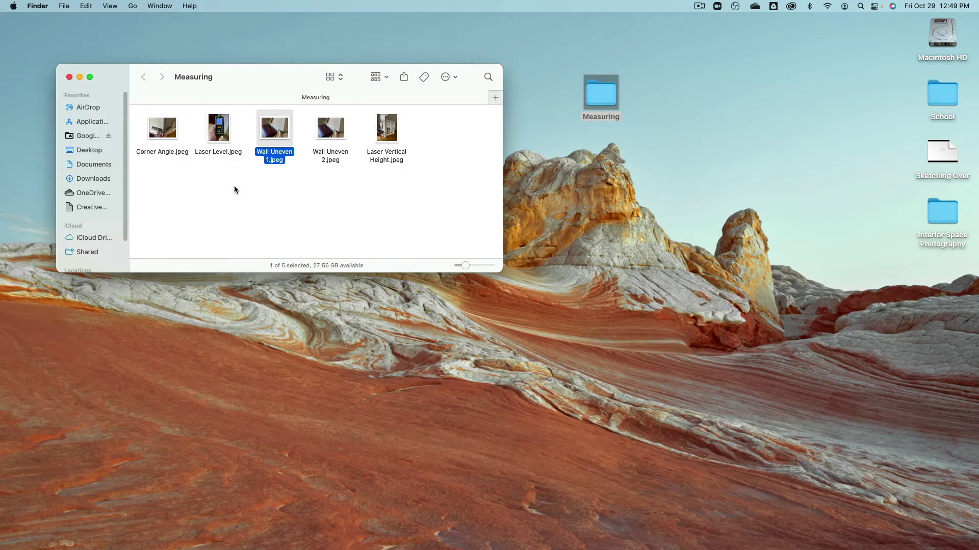
{"action": "key", "text": "space"}
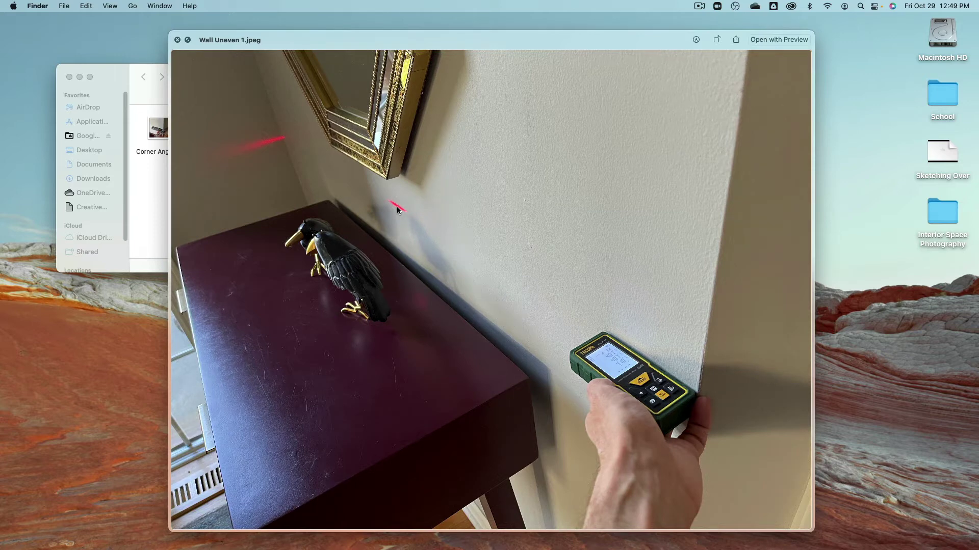
{"action": "key", "text": "Right"}
{"action": "key", "text": "Left"}
{"action": "key", "text": "Right"}
{"action": "key", "text": "Right"}
{"action": "key", "text": "Left"}
{"action": "key", "text": "Left"}
{"action": "key", "text": "Right"}
{"action": "key", "text": "Right"}
{"action": "key", "text": "Left"}
{"action": "key", "text": "Left"}
{"action": "key", "text": "Right"}
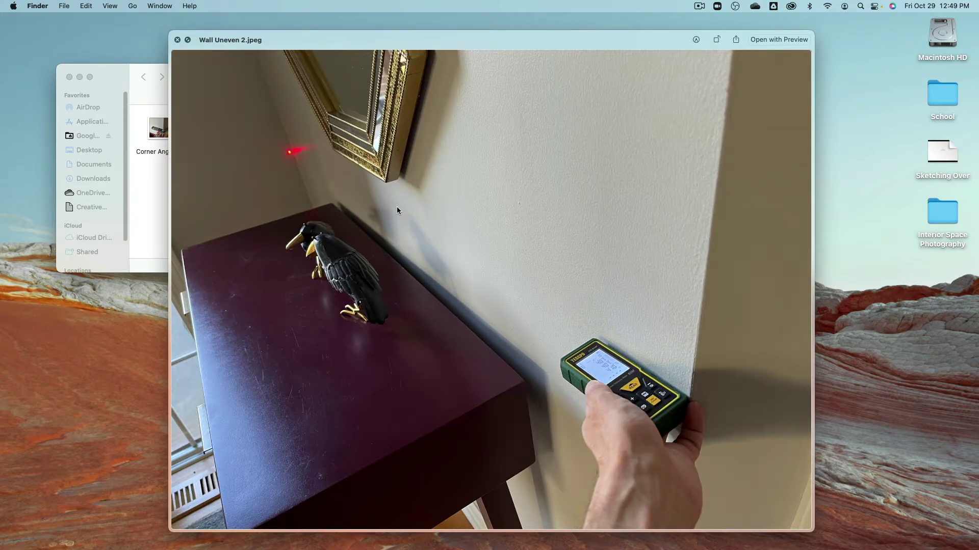
{"action": "key", "text": "space"}
Preview Laser Level.jpeg to examine the laser meter's display, and close the Measuring folder
{"action": "key", "text": "Left"}
{"action": "key", "text": "Left"}
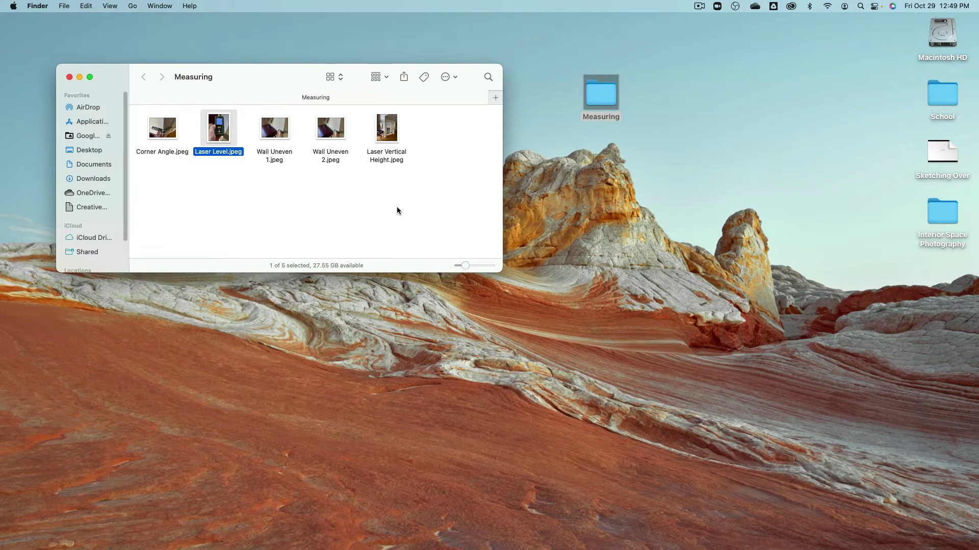
{"action": "key", "text": "space"}
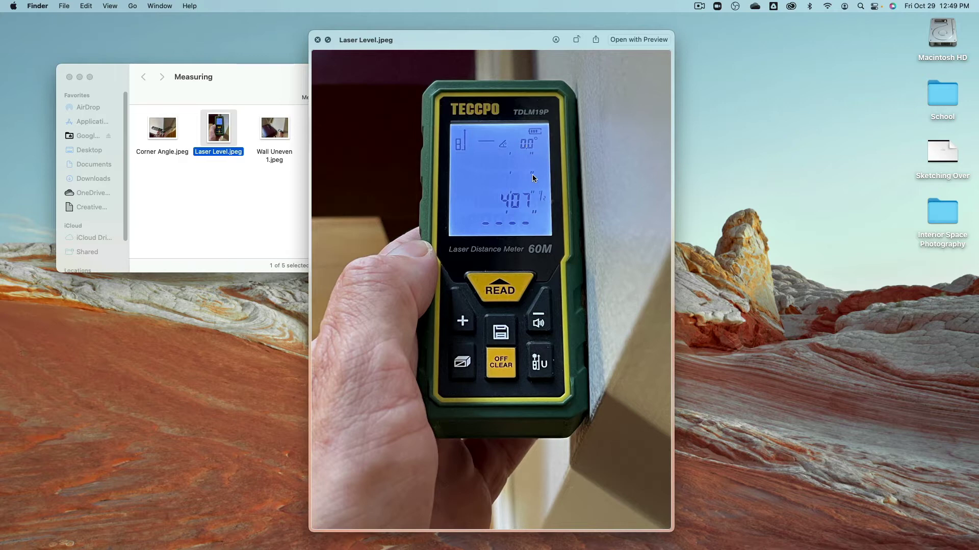
{"action": "key", "text": "space"}
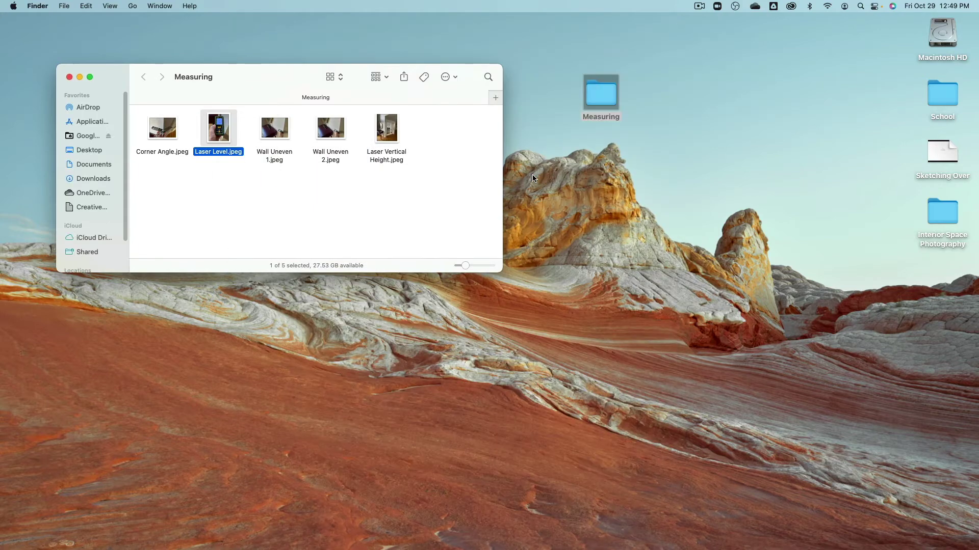
{"action": "left_click", "coordinate": [434, 198]}
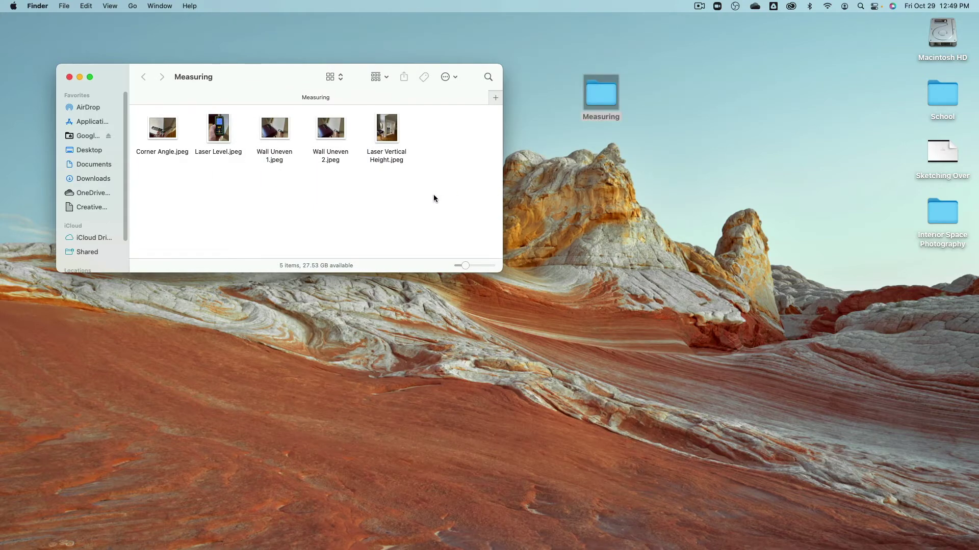
{"action": "key", "text": "super+w"}
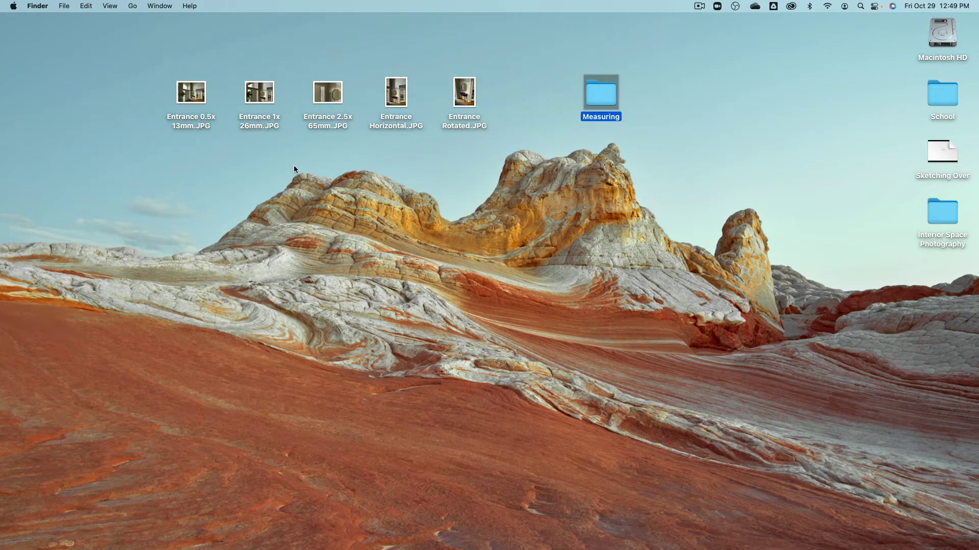
Preview Entrance 0.5x 13mm.JPG once more and switch to SketchUp with an empty model
{"action": "left_click", "coordinate": [202, 108]}
{"action": "key", "text": "space"}
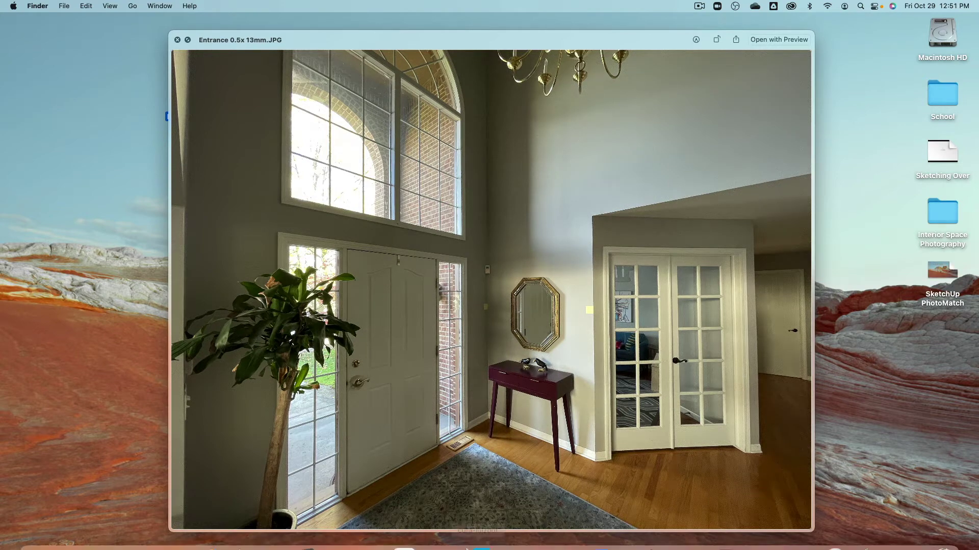
{"action": "mouse_move", "coordinate": [430, 545]}
{"action": "left_click", "coordinate": [405, 531]}
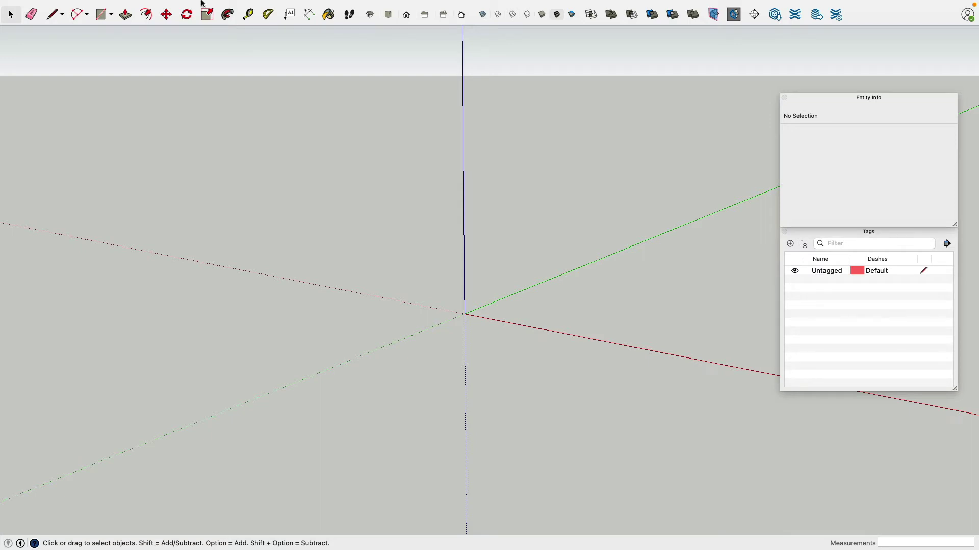
Start a new matched photo from Entrance 0.5x 13mm.JPG on the Desktop, previewing the image before opening it
{"action": "left_click", "coordinate": [186, 7]}
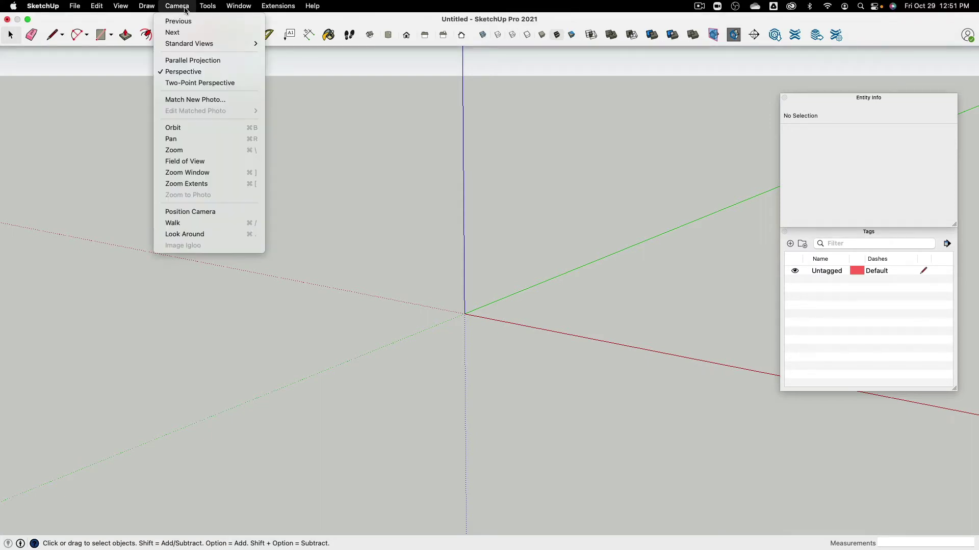
{"action": "left_click", "coordinate": [223, 102]}
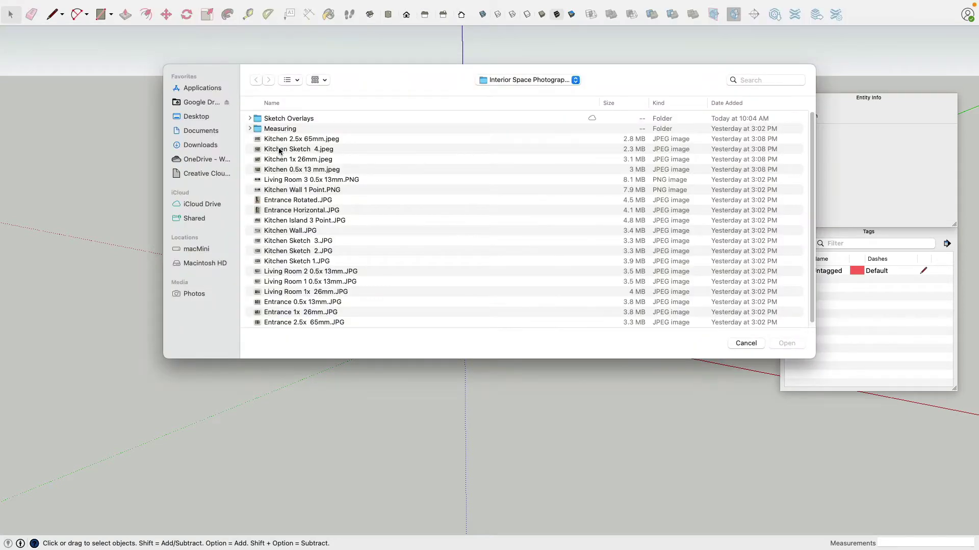
{"action": "left_click", "coordinate": [205, 117]}
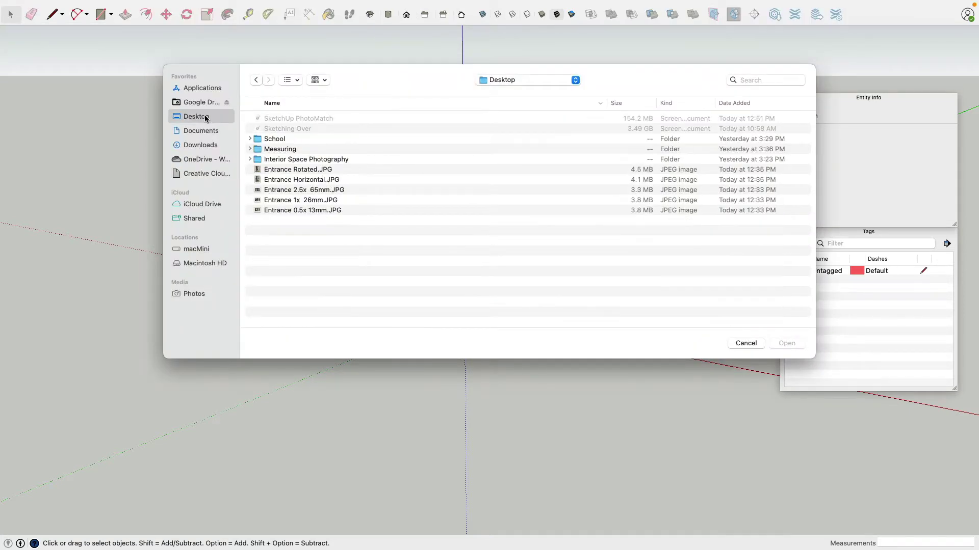
{"action": "left_click", "coordinate": [307, 211]}
{"action": "key", "text": "space"}
{"action": "key", "text": "space"}
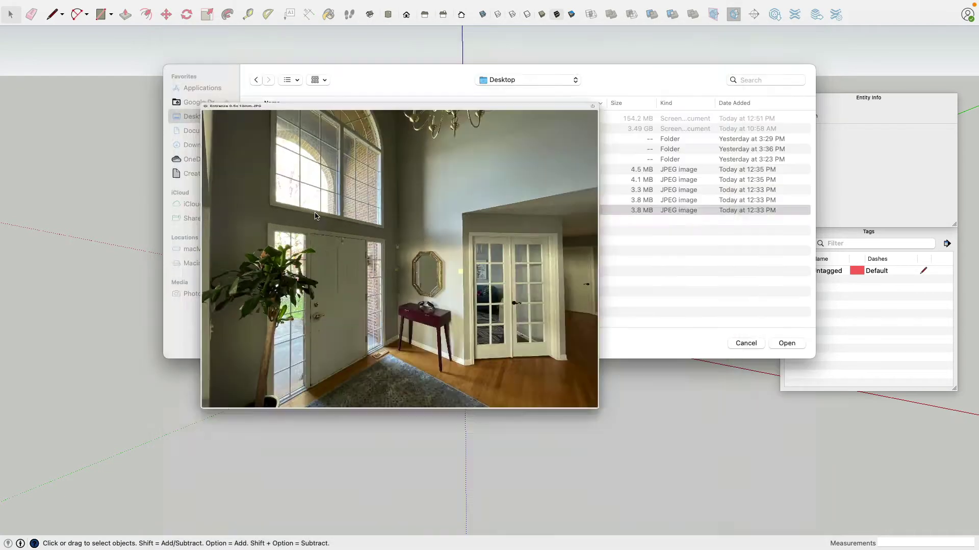
{"action": "left_click", "coordinate": [782, 341]}
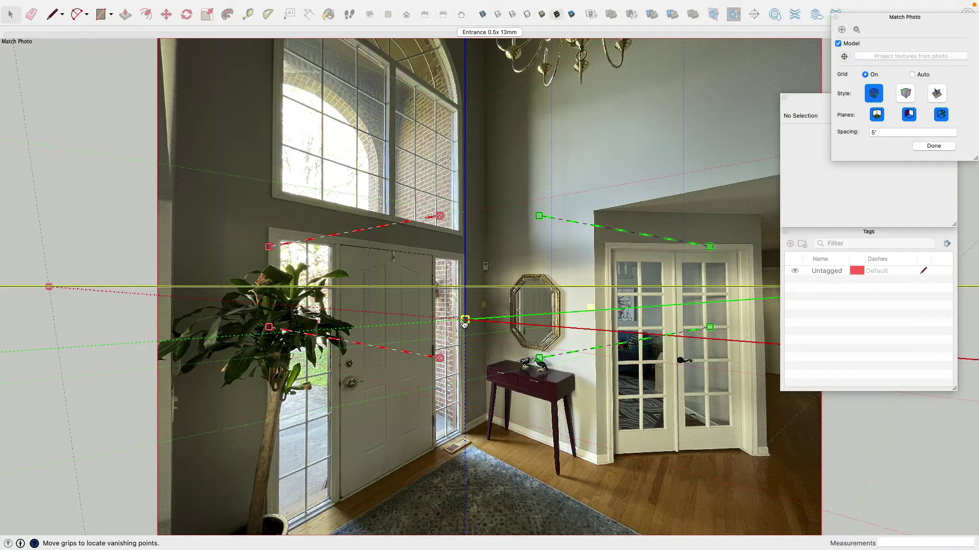
Place the axis origin at the room's floor corner behind the console table, and move the Entity Info and Tags windows off the photo
{"action": "left_click_drag", "start_coordinate": [465, 321], "coordinate": [487, 422]}
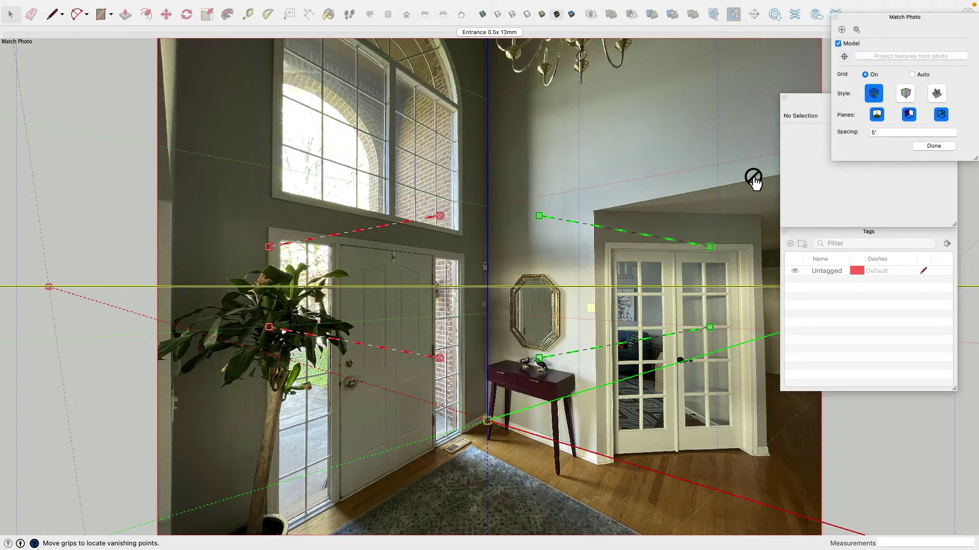
{"action": "left_click_drag", "start_coordinate": [819, 114], "coordinate": [863, 201]}
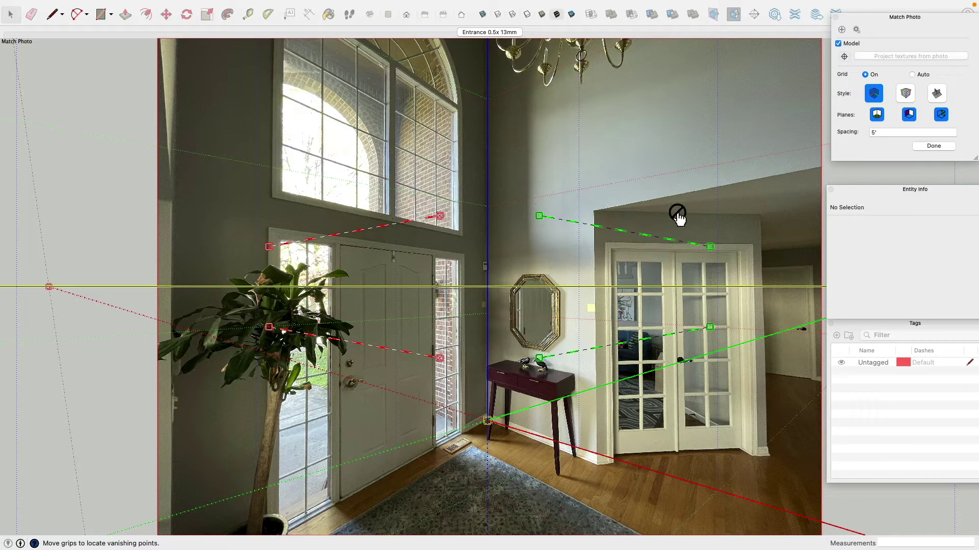
Roughly place the upper green axis bar along the ceiling edge above the French doors and the lower one along the floor beneath them
{"action": "left_click_drag", "start_coordinate": [711, 248], "coordinate": [806, 170]}
{"action": "left_click_drag", "start_coordinate": [539, 216], "coordinate": [601, 214]}
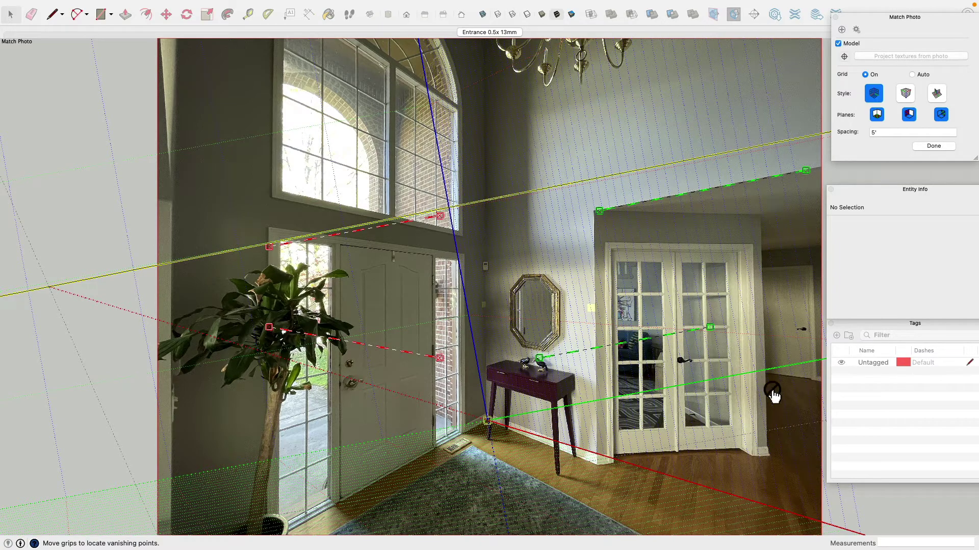
{"action": "left_click_drag", "start_coordinate": [711, 327], "coordinate": [771, 459]}
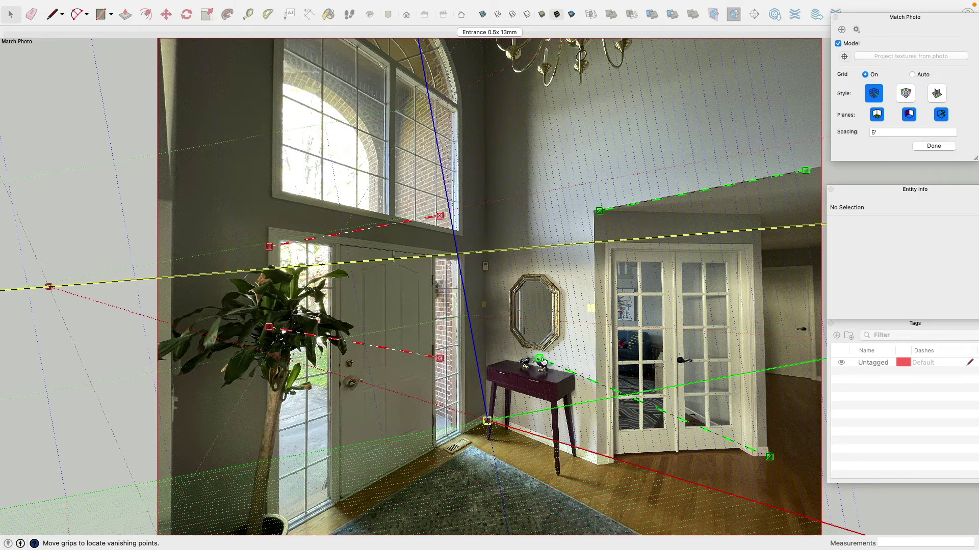
{"action": "left_click_drag", "start_coordinate": [539, 358], "coordinate": [598, 466]}
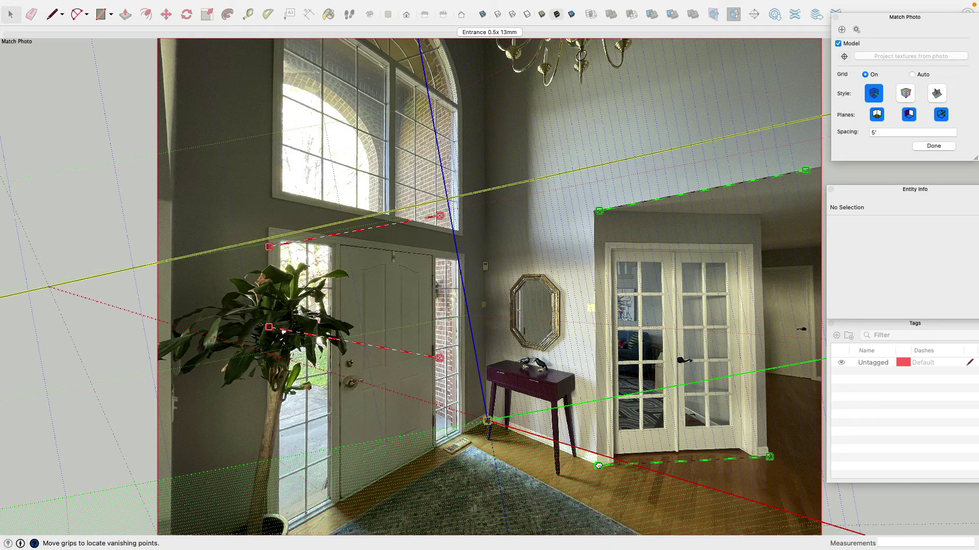
Refine the upper green axis bar so it starts at the wall corner and follows the ceiling edge above the French doors
{"action": "scroll", "coordinate": [625, 202], "scroll_direction": "up", "scroll_amount": 10}
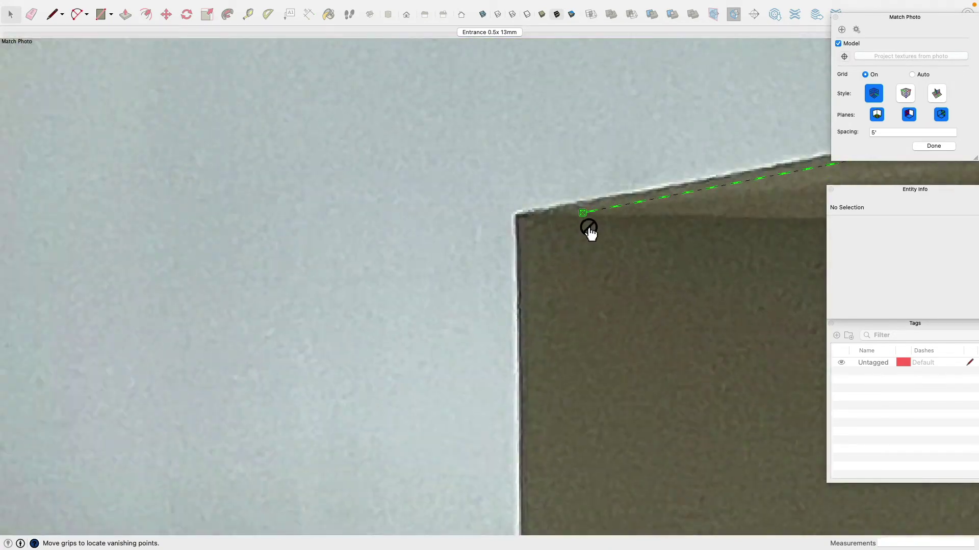
{"action": "left_click_drag", "start_coordinate": [582, 212], "coordinate": [518, 216]}
{"action": "scroll", "coordinate": [559, 234], "scroll_direction": "down", "scroll_amount": 4}
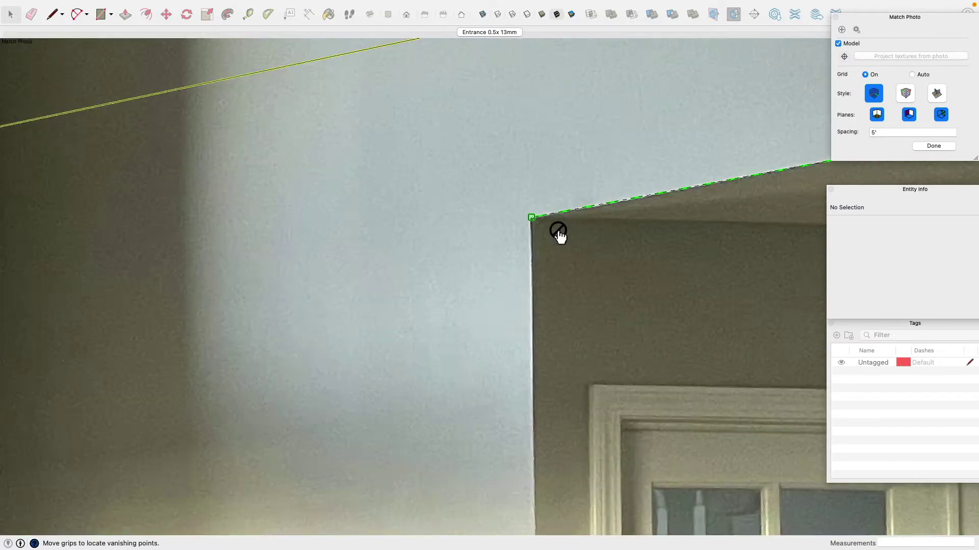
{"action": "scroll", "coordinate": [559, 235], "scroll_direction": "down", "scroll_amount": 4}
{"action": "scroll", "coordinate": [824, 183], "scroll_direction": "down", "scroll_amount": 1}
{"action": "scroll", "coordinate": [828, 184], "scroll_direction": "up", "scroll_amount": 8}
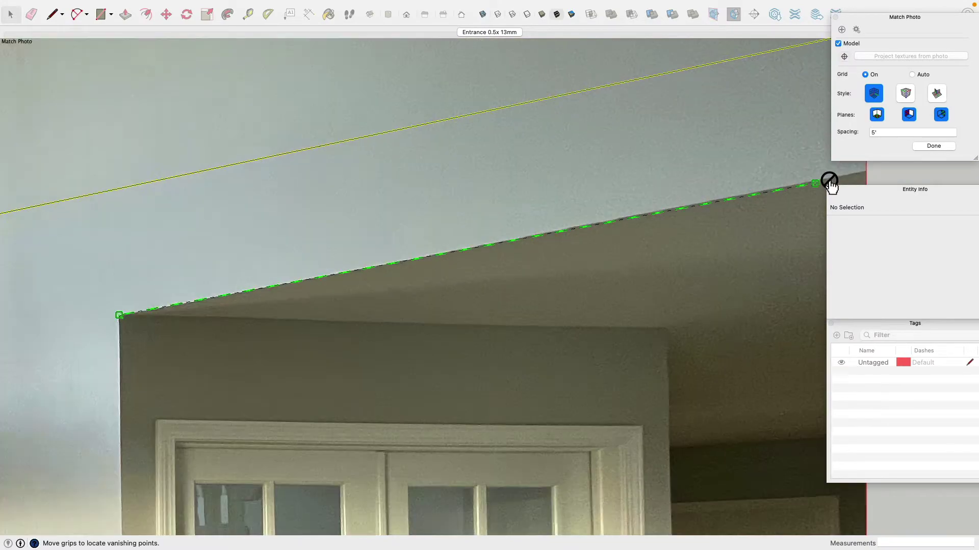
{"action": "scroll", "coordinate": [829, 184], "scroll_direction": "up", "scroll_amount": 2}
{"action": "left_click_drag", "start_coordinate": [809, 186], "coordinate": [658, 214]}
{"action": "scroll", "coordinate": [616, 280], "scroll_direction": "down", "scroll_amount": 5}
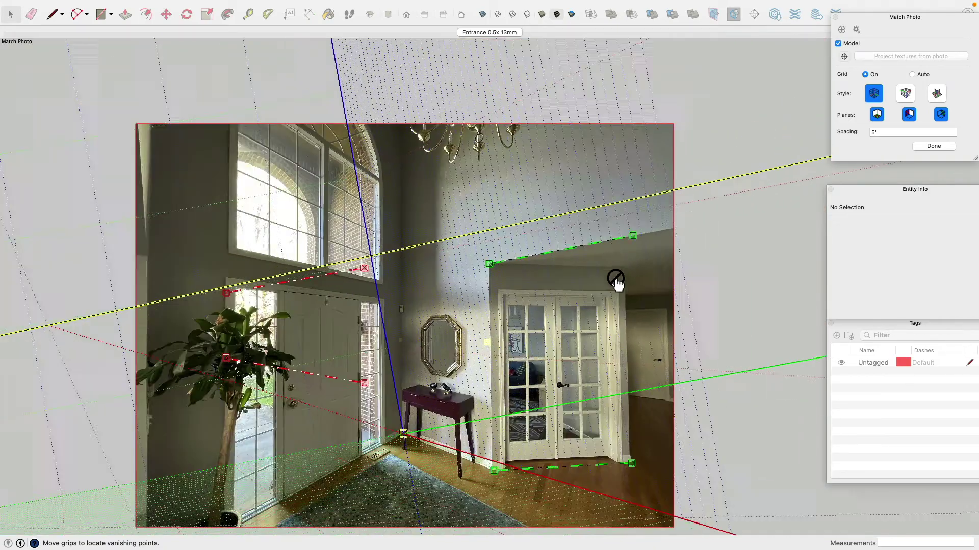
Fine-tune the lower green axis bar's far end to the baseboard corner beside the French doors
{"action": "scroll", "coordinate": [614, 288], "scroll_direction": "down", "scroll_amount": 3}
{"action": "scroll", "coordinate": [612, 372], "scroll_direction": "up", "scroll_amount": 8}
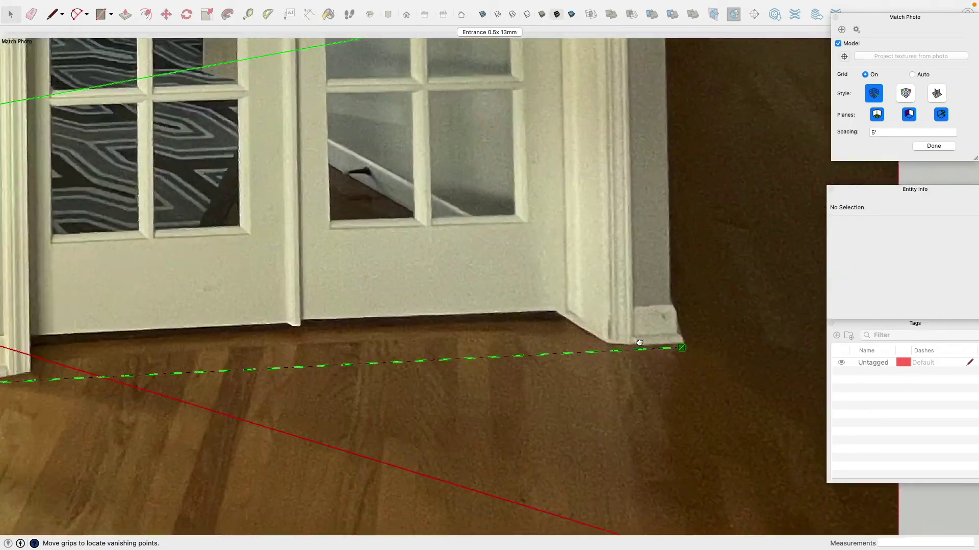
{"action": "scroll", "coordinate": [640, 343], "scroll_direction": "left", "scroll_amount": 3}
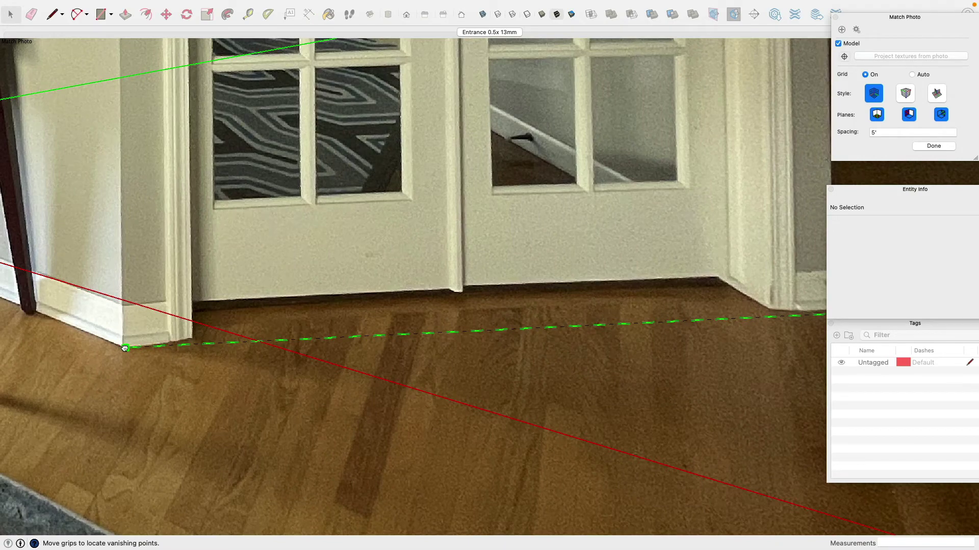
{"action": "scroll", "coordinate": [179, 365], "scroll_direction": "down", "scroll_amount": 5}
{"action": "scroll", "coordinate": [510, 347], "scroll_direction": "up", "scroll_amount": 8}
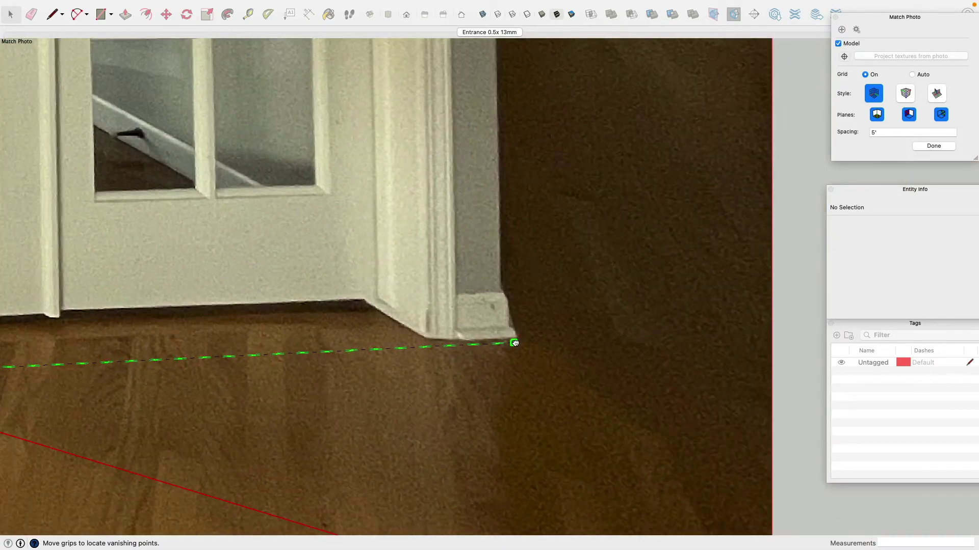
{"action": "left_click_drag", "start_coordinate": [516, 344], "coordinate": [517, 339]}
{"action": "scroll", "coordinate": [516, 339], "scroll_direction": "down", "scroll_amount": 10}
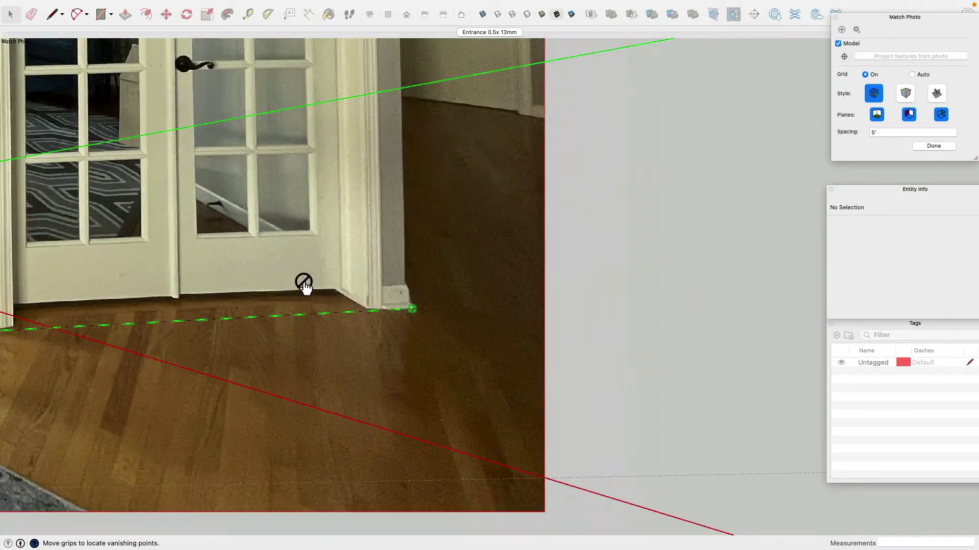
Align the lower red axis bar with the floor edge along the front door and its sidelight
{"action": "scroll", "coordinate": [349, 202], "scroll_direction": "up", "scroll_amount": 5}
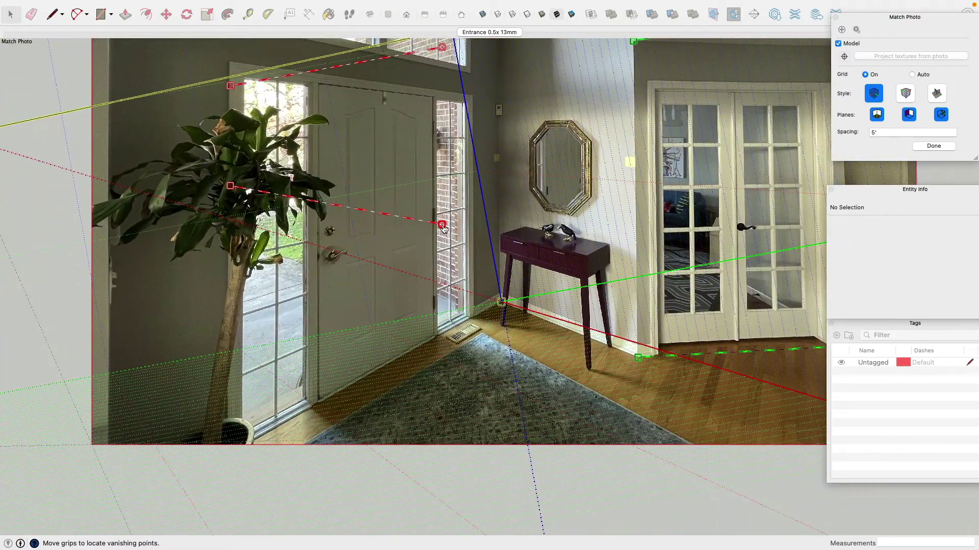
{"action": "left_click_drag", "start_coordinate": [443, 225], "coordinate": [480, 317]}
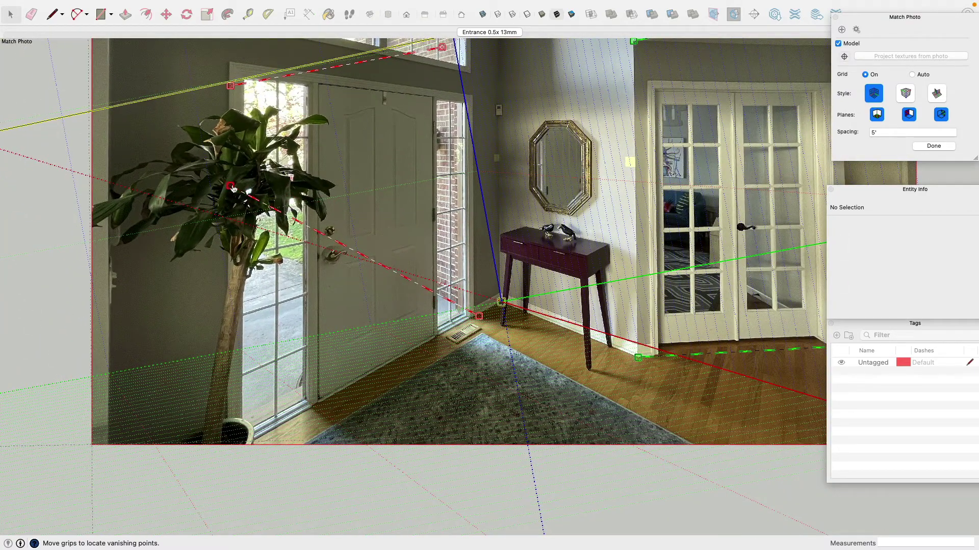
{"action": "left_click_drag", "start_coordinate": [232, 190], "coordinate": [291, 410]}
{"action": "scroll", "coordinate": [305, 418], "scroll_direction": "up", "scroll_amount": 5}
{"action": "scroll", "coordinate": [307, 418], "scroll_direction": "up", "scroll_amount": 3}
{"action": "scroll", "coordinate": [291, 410], "scroll_direction": "down", "scroll_amount": 6}
{"action": "scroll", "coordinate": [655, 268], "scroll_direction": "up", "scroll_amount": 6}
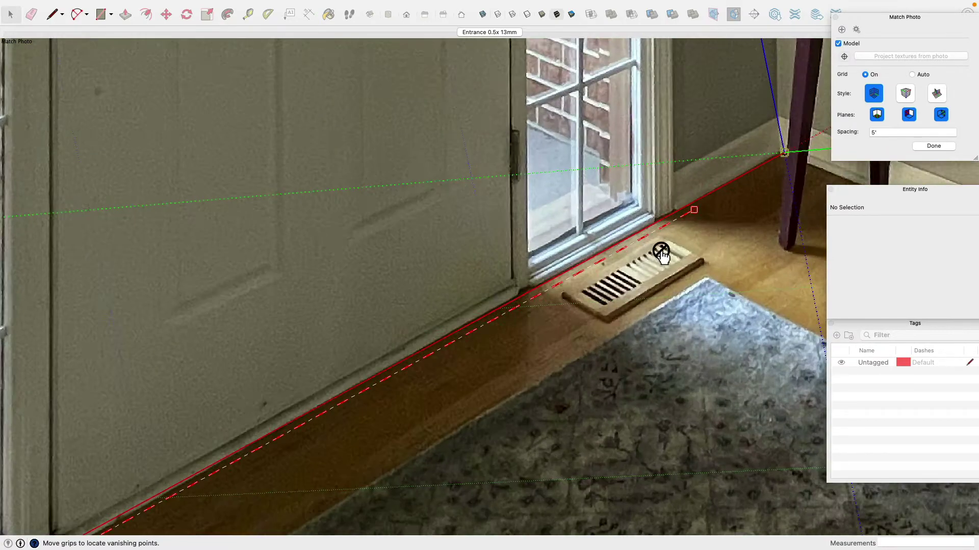
{"action": "left_click_drag", "start_coordinate": [720, 203], "coordinate": [628, 228]}
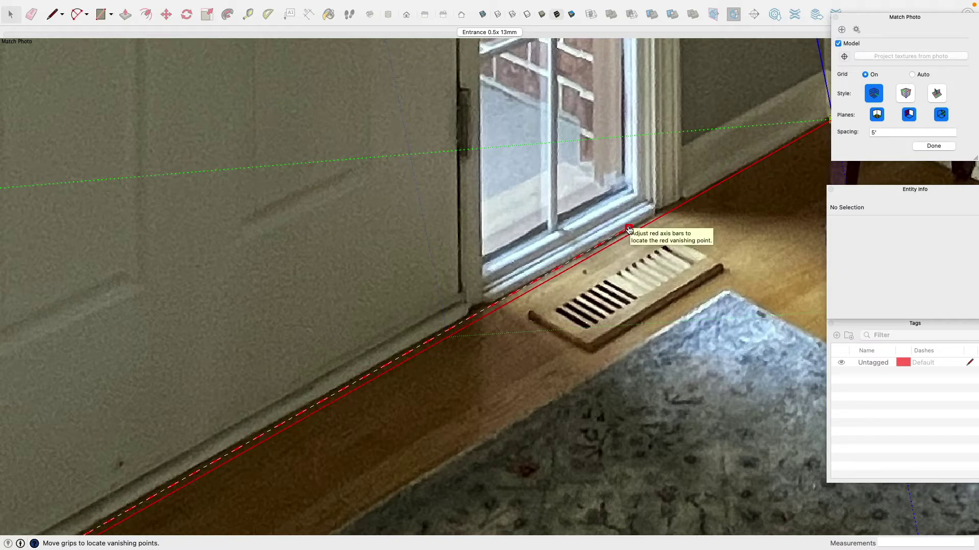
Align the upper red axis bar with the lower edge of the window trim above the front door
{"action": "scroll", "coordinate": [628, 228], "scroll_direction": "down", "scroll_amount": 8}
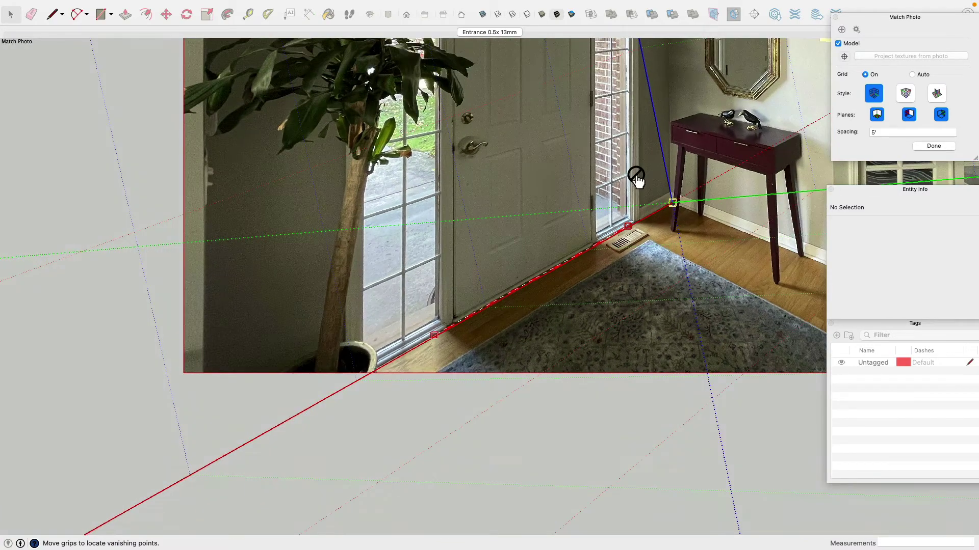
{"action": "middle_click_drag", "start_coordinate": [636, 174], "coordinate": [558, 317]}
{"action": "scroll", "coordinate": [558, 306], "scroll_direction": "down", "scroll_amount": 3}
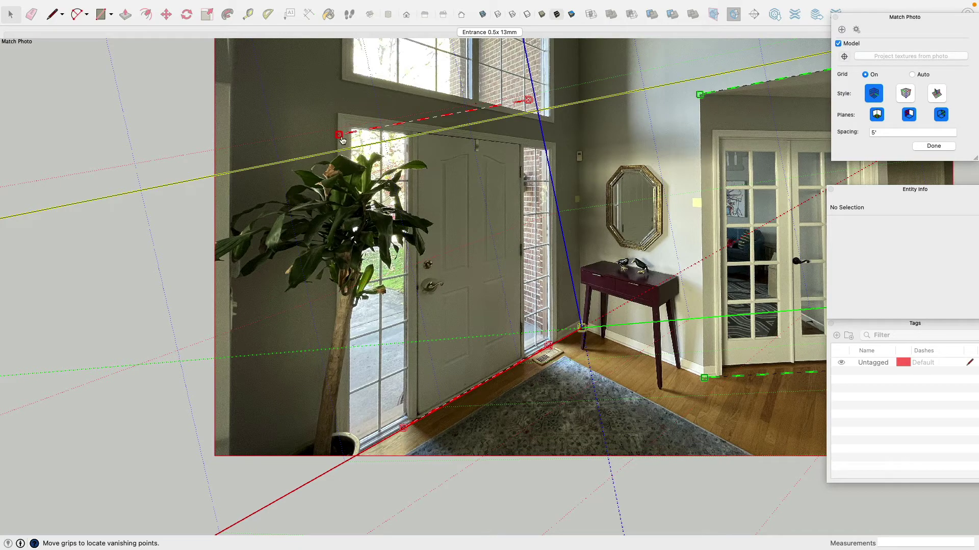
{"action": "left_click_drag", "start_coordinate": [340, 134], "coordinate": [343, 81]}
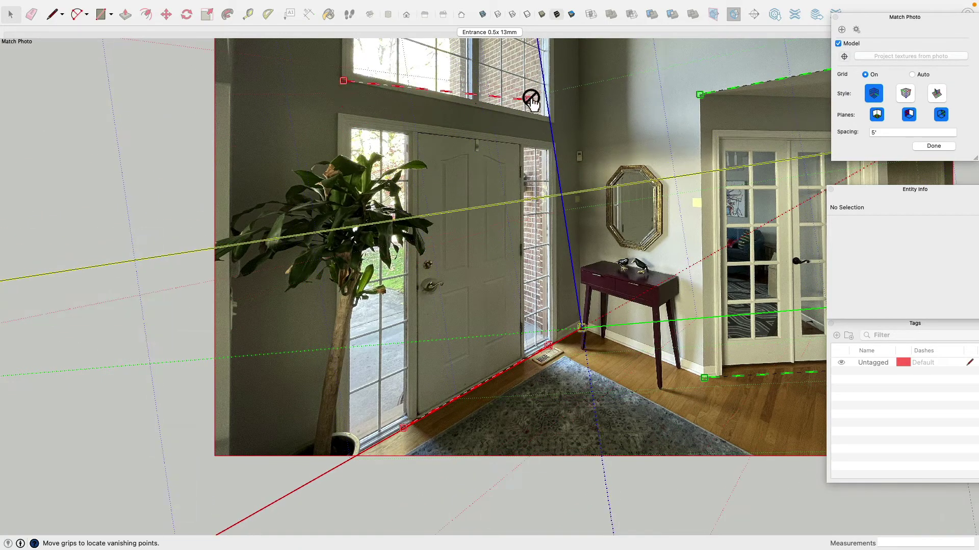
{"action": "left_click_drag", "start_coordinate": [527, 102], "coordinate": [546, 120]}
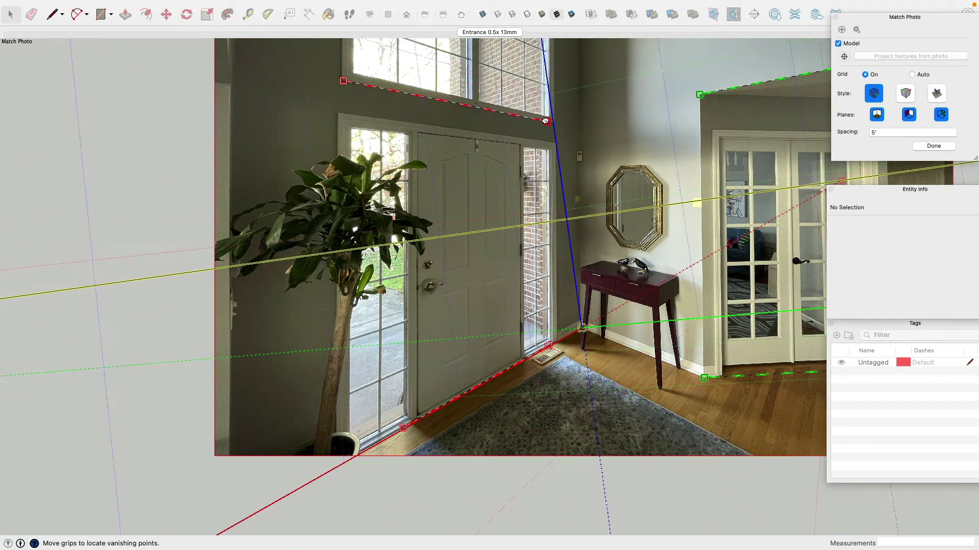
{"action": "scroll", "coordinate": [433, 102], "scroll_direction": "up", "scroll_amount": 5}
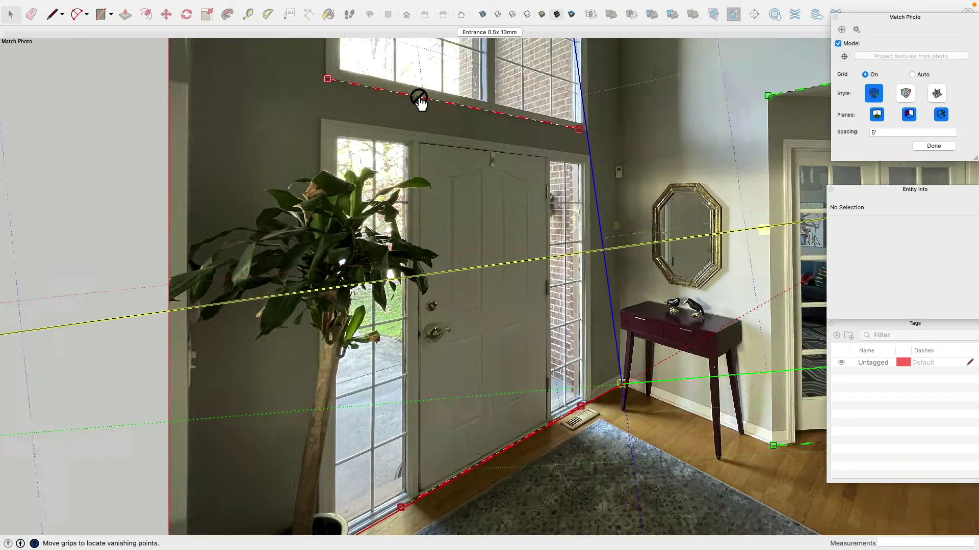
{"action": "left_click_drag", "start_coordinate": [253, 71], "coordinate": [347, 87]}
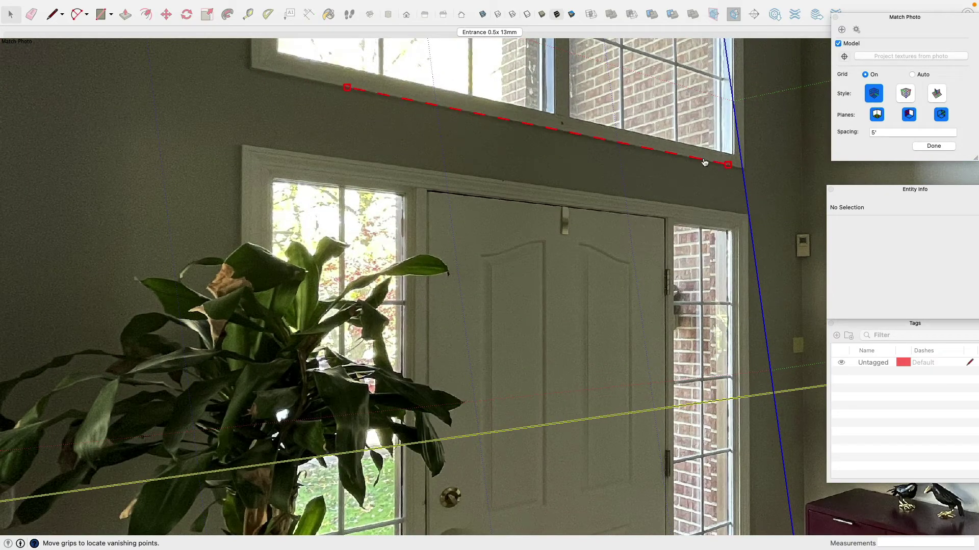
{"action": "left_click_drag", "start_coordinate": [730, 167], "coordinate": [728, 167]}
Move the lower green axis bar from the French doors to the baseboard of the wall behind the console table
{"action": "scroll", "coordinate": [727, 167], "scroll_direction": "down", "scroll_amount": 5}
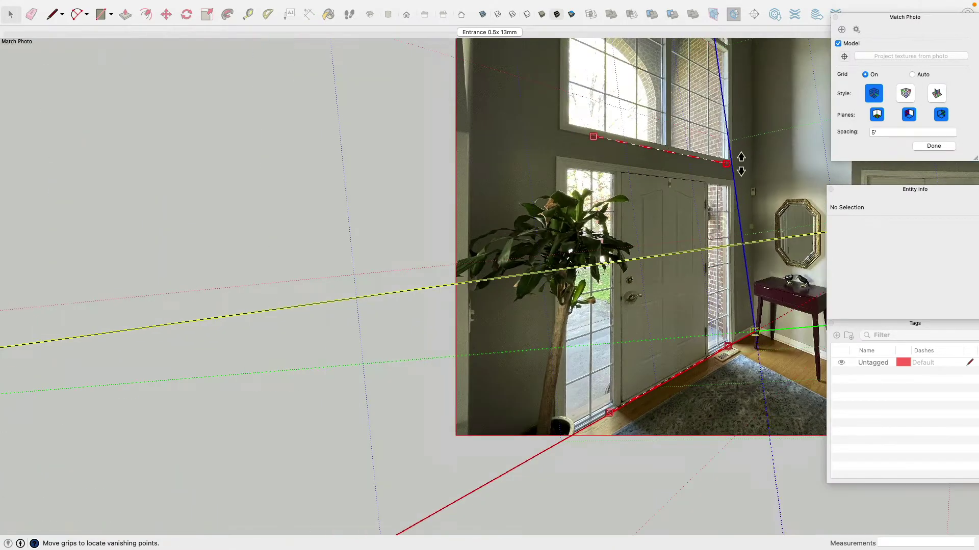
{"action": "middle_click_drag", "start_coordinate": [739, 158], "coordinate": [387, 168], "text": "shift"}
{"action": "scroll", "coordinate": [561, 221], "scroll_direction": "up", "scroll_amount": 1}
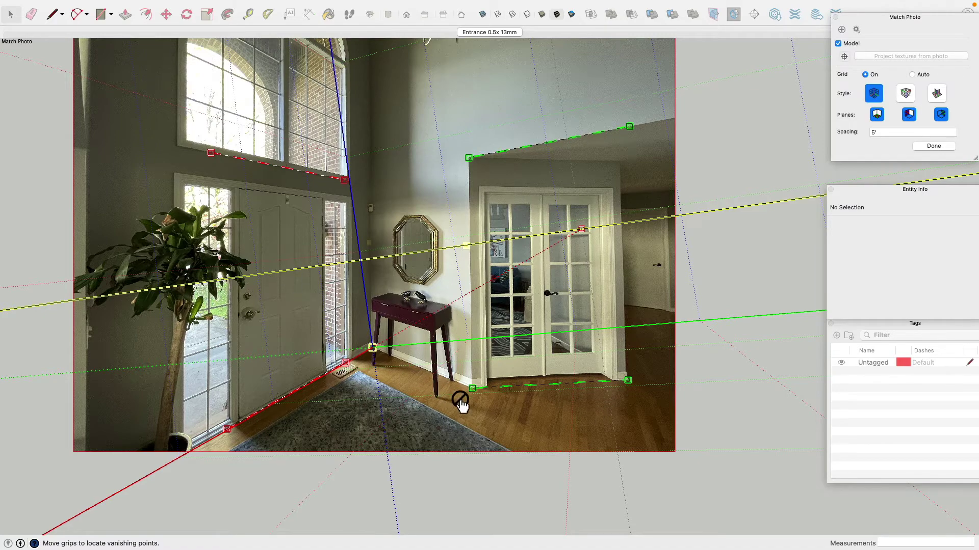
{"action": "left_click_drag", "start_coordinate": [473, 389], "coordinate": [400, 350]}
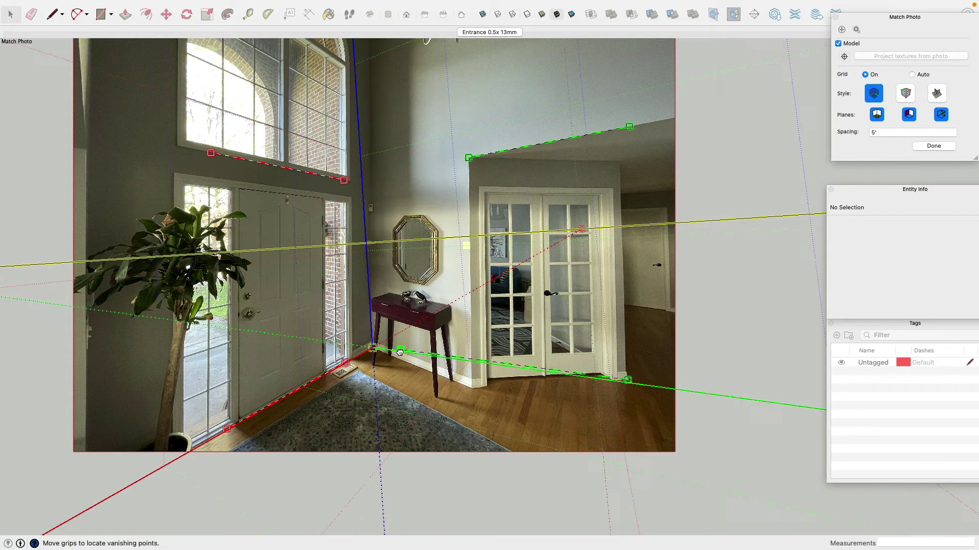
{"action": "left_click_drag", "start_coordinate": [628, 380], "coordinate": [461, 379]}
Fine-tune both ends of the lower green axis bar to the baseboard's top edge behind the console table
{"action": "scroll", "coordinate": [435, 376], "scroll_direction": "up", "scroll_amount": 10}
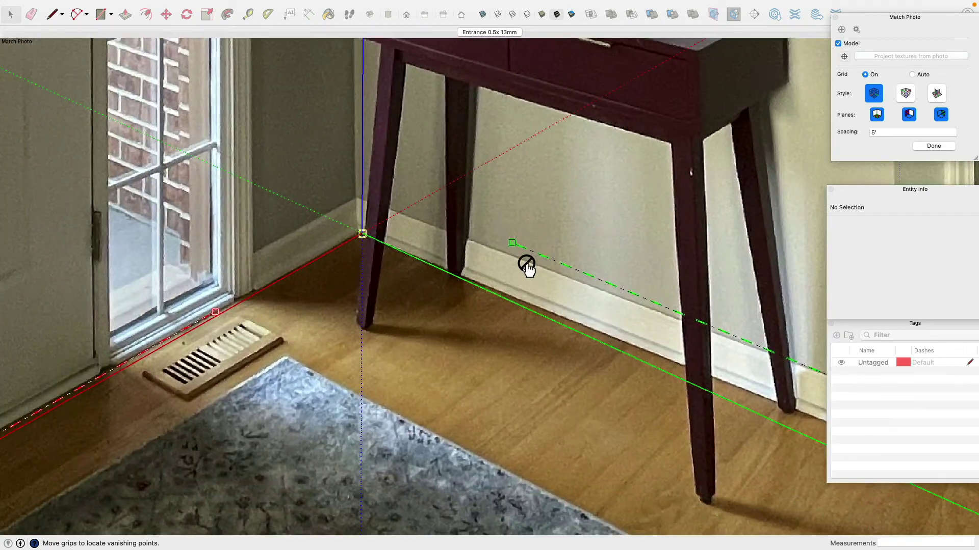
{"action": "scroll", "coordinate": [526, 265], "scroll_direction": "up", "scroll_amount": 3}
{"action": "left_click_drag", "start_coordinate": [507, 241], "coordinate": [468, 243]}
{"action": "scroll", "coordinate": [468, 246], "scroll_direction": "down", "scroll_amount": 5}
{"action": "scroll", "coordinate": [639, 319], "scroll_direction": "up", "scroll_amount": 6}
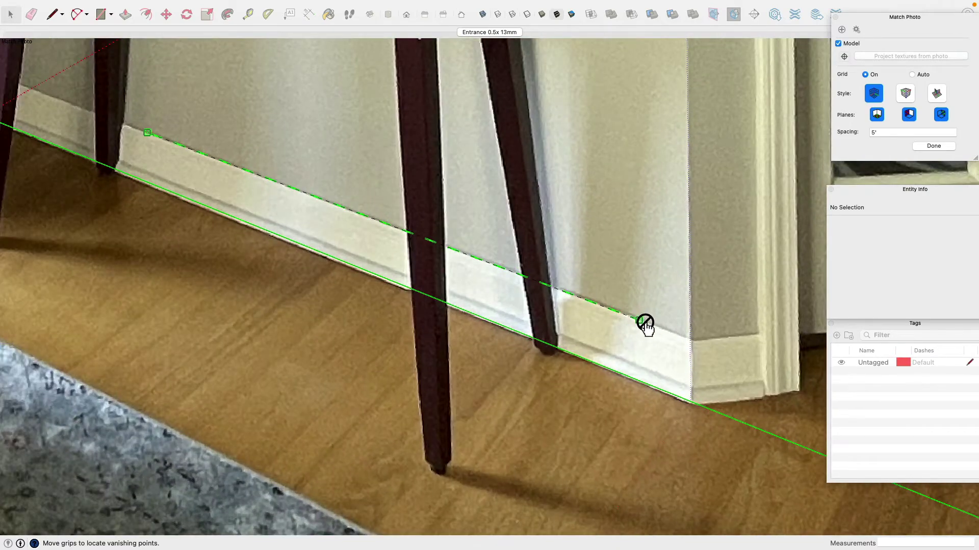
{"action": "scroll", "coordinate": [637, 319], "scroll_direction": "down", "scroll_amount": 3}
{"action": "scroll", "coordinate": [638, 317], "scroll_direction": "up", "scroll_amount": 3}
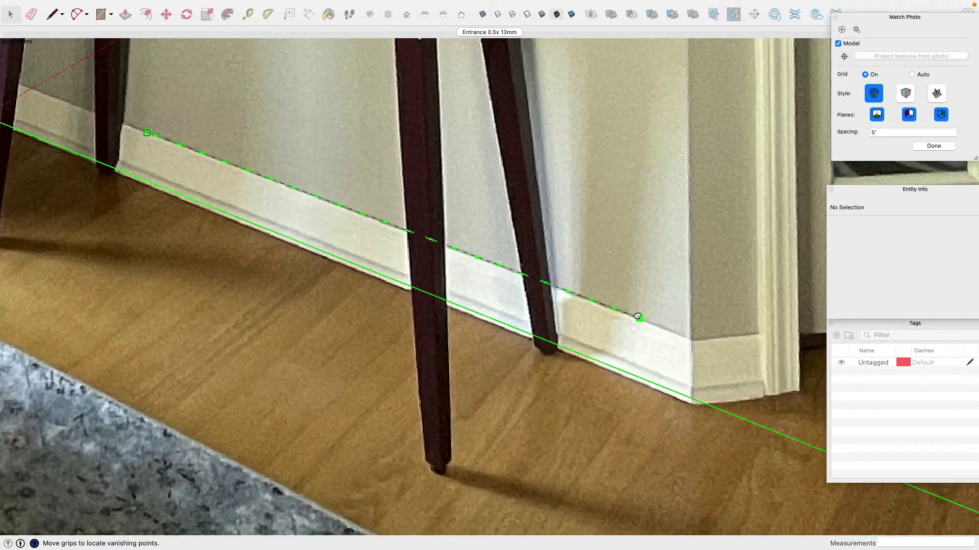
{"action": "left_click_drag", "start_coordinate": [638, 316], "coordinate": [639, 319]}
{"action": "scroll", "coordinate": [649, 348], "scroll_direction": "down", "scroll_amount": 3}
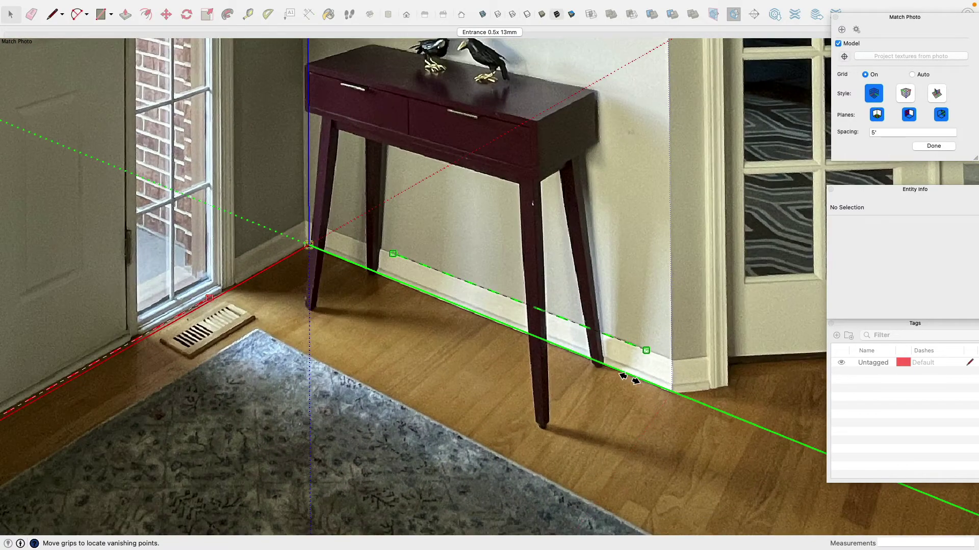
Fine-tune the axis origin to the floor corner where the front door wall meets the wall behind the console table
{"action": "scroll", "coordinate": [184, 321], "scroll_direction": "up", "scroll_amount": 3}
{"action": "scroll", "coordinate": [184, 323], "scroll_direction": "down", "scroll_amount": 2}
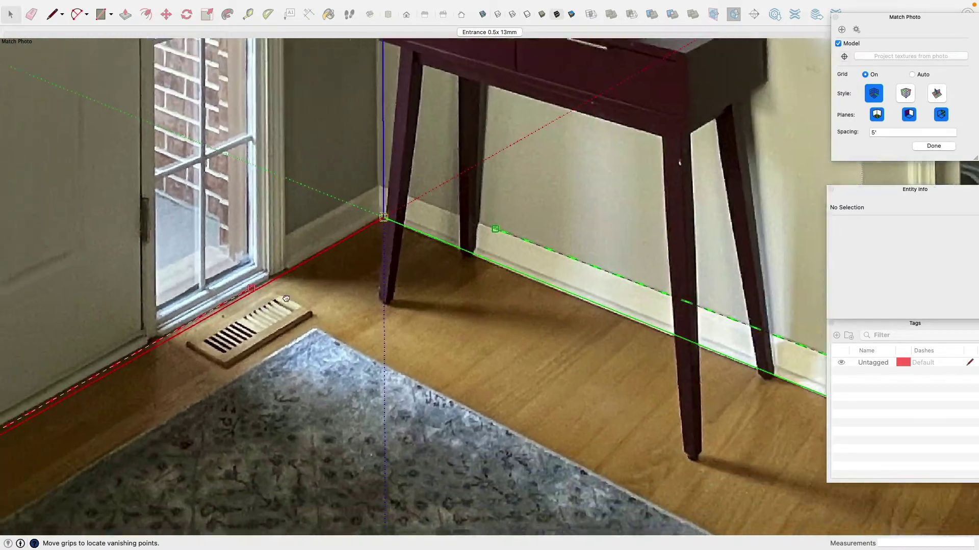
{"action": "middle_click_drag", "start_coordinate": [231, 296], "coordinate": [516, 390]}
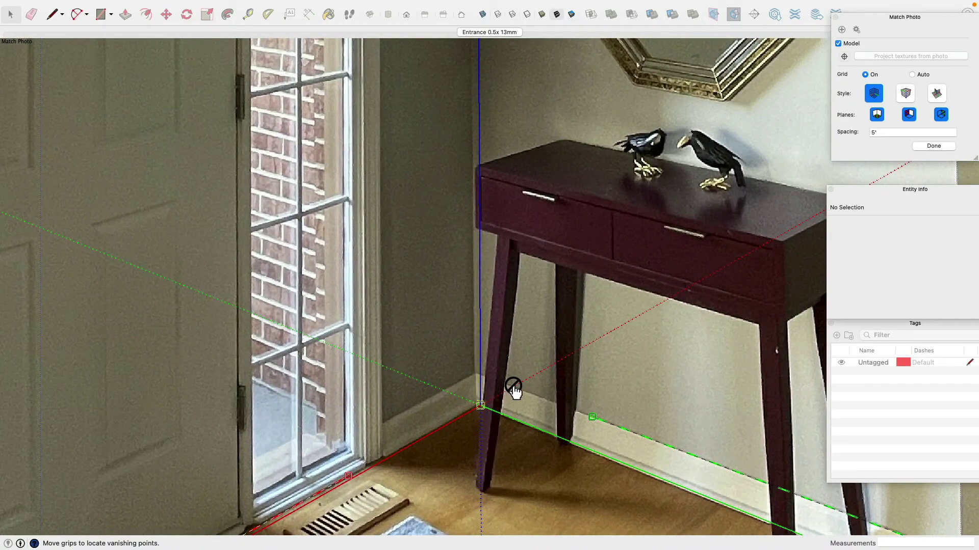
{"action": "scroll", "coordinate": [513, 390], "scroll_direction": "down", "scroll_amount": 3}
{"action": "scroll", "coordinate": [513, 395], "scroll_direction": "up", "scroll_amount": 5}
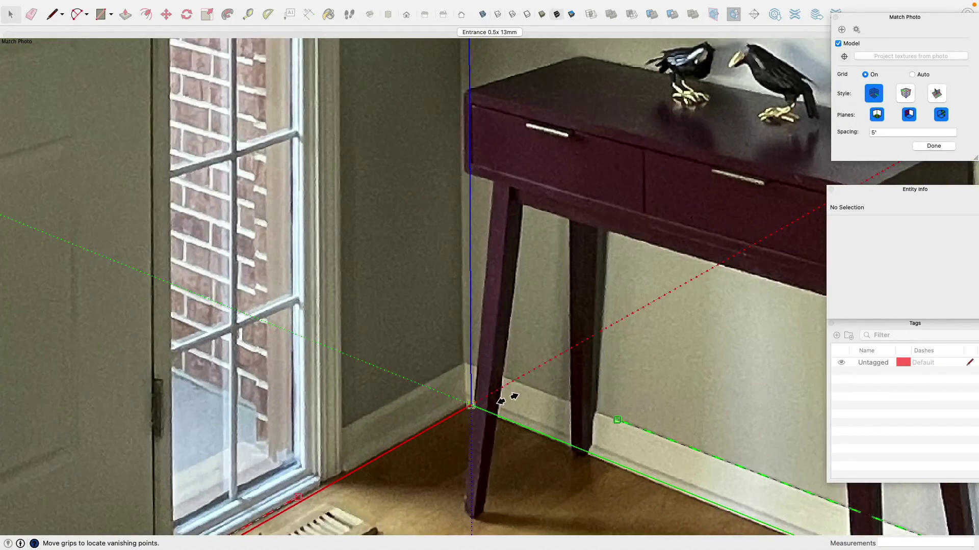
{"action": "mouse_move", "coordinate": [470, 406]}
{"action": "left_mouse_down"}
{"action": "mouse_move", "coordinate": [461, 403]}
{"action": "mouse_move", "coordinate": [463, 356]}
{"action": "mouse_move", "coordinate": [463, 398]}
{"action": "left_mouse_up"}
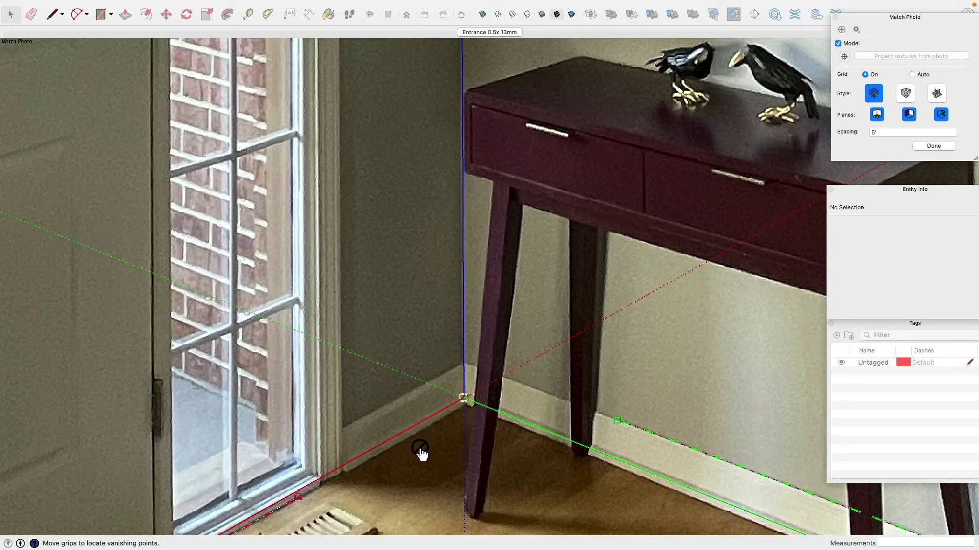
{"action": "left_click_drag", "start_coordinate": [464, 398], "coordinate": [466, 405]}
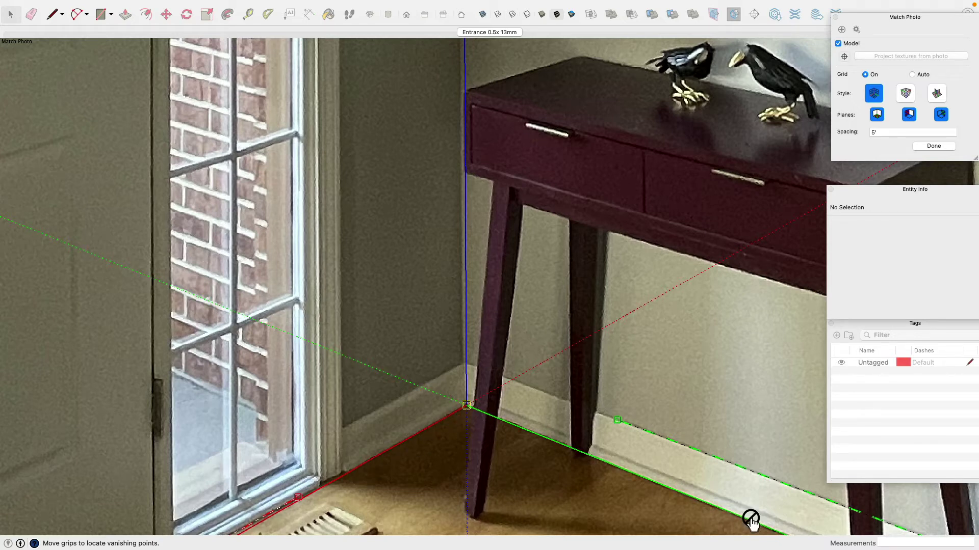
{"action": "left_click_drag", "start_coordinate": [467, 407], "coordinate": [463, 401]}
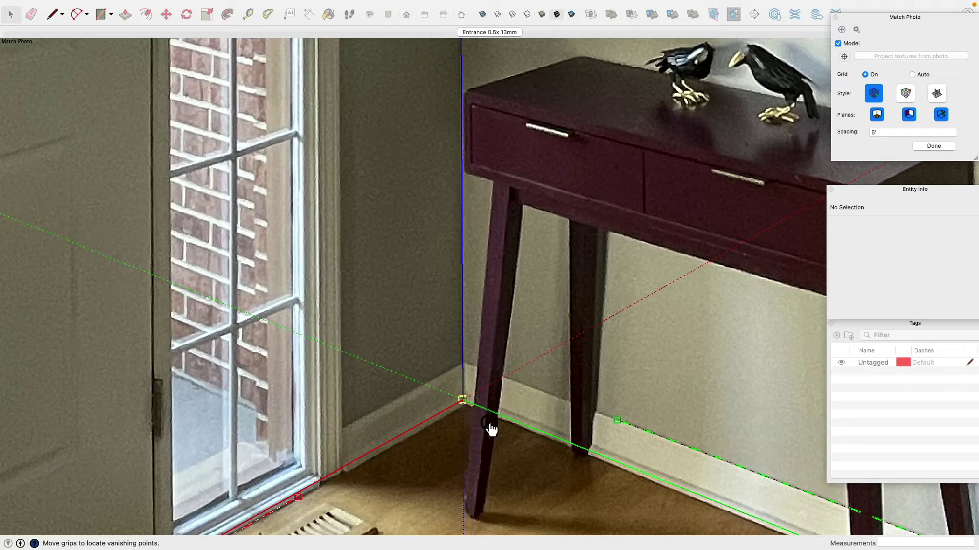
{"action": "left_click_drag", "start_coordinate": [462, 400], "coordinate": [465, 406]}
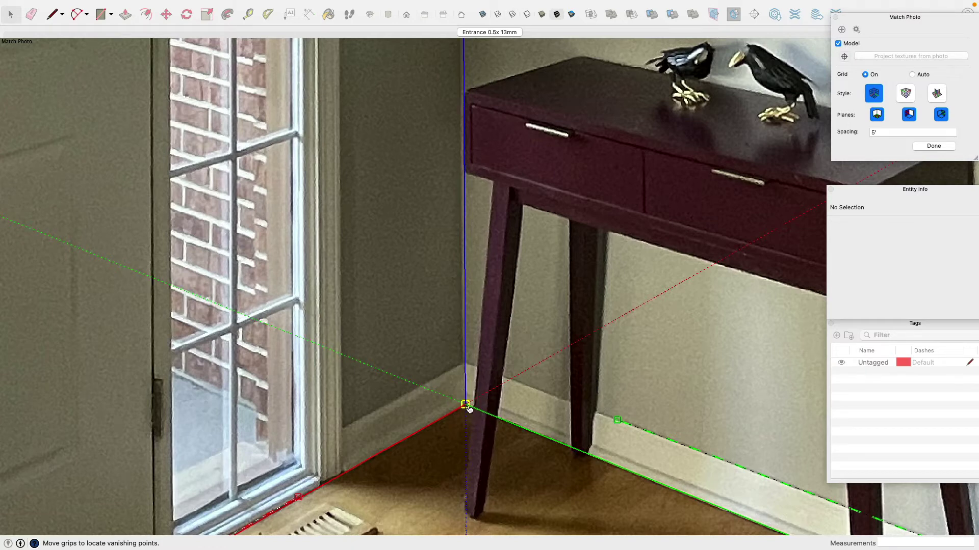
{"action": "left_click_drag", "start_coordinate": [465, 404], "coordinate": [462, 397]}
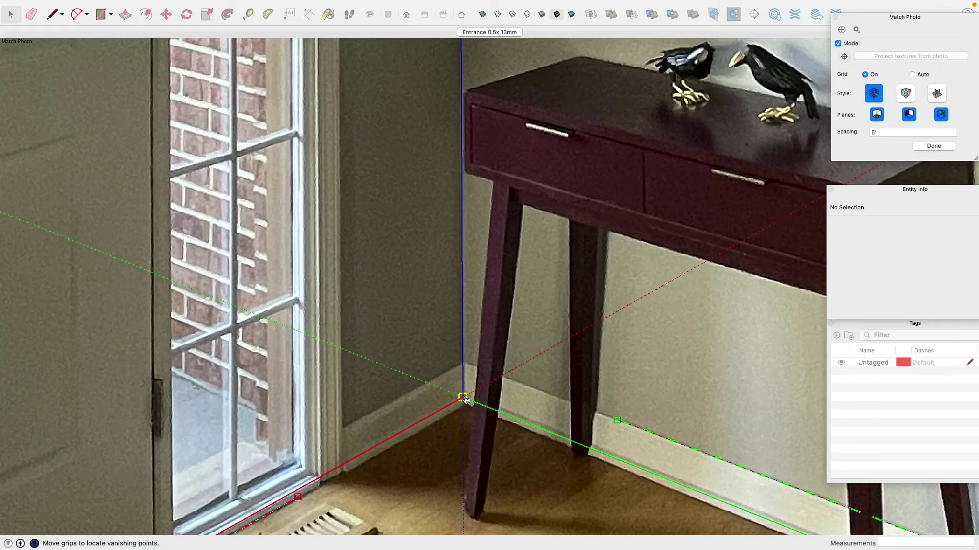
Check how the blue axis follows the vertical wall corner from the floor up to the chandelier
{"action": "scroll", "coordinate": [466, 399], "scroll_direction": "down", "scroll_amount": 5}
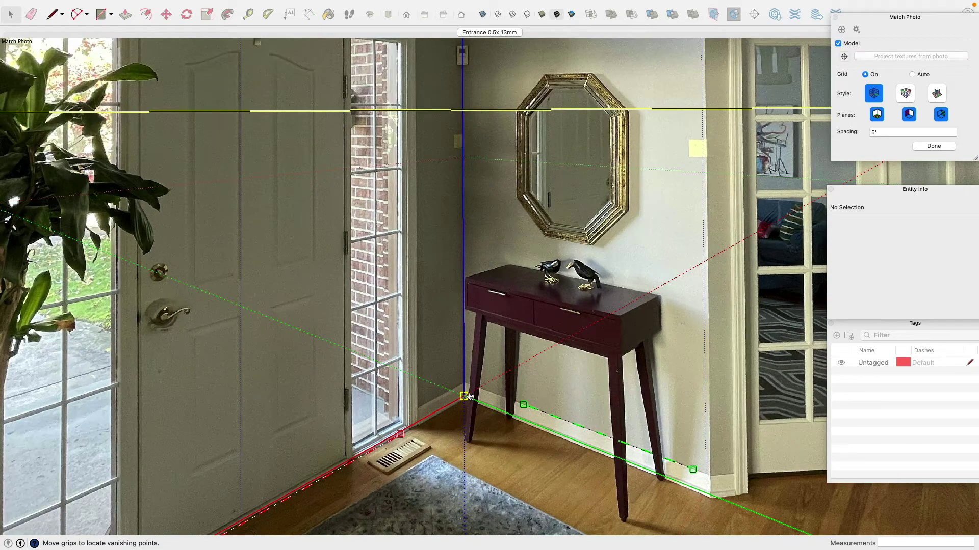
{"action": "scroll", "coordinate": [547, 301], "scroll_direction": "down", "scroll_amount": 4}
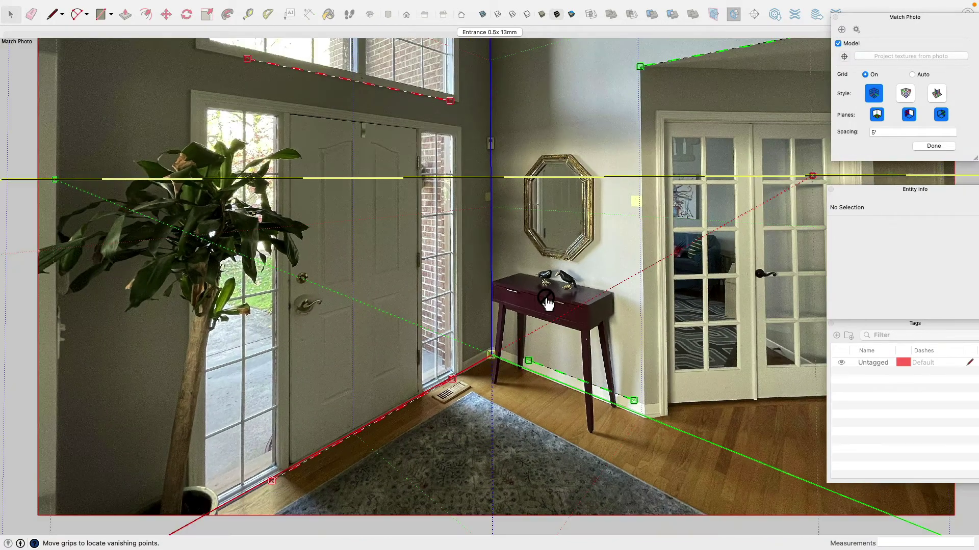
{"action": "middle_click_drag", "start_coordinate": [606, 270], "coordinate": [491, 345]}
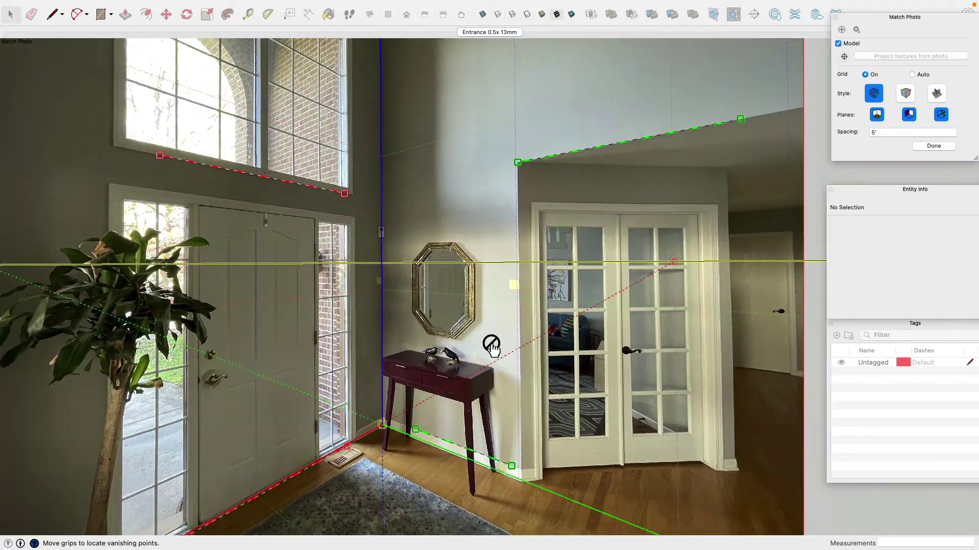
{"action": "scroll", "coordinate": [491, 345], "scroll_direction": "down", "scroll_amount": 1}
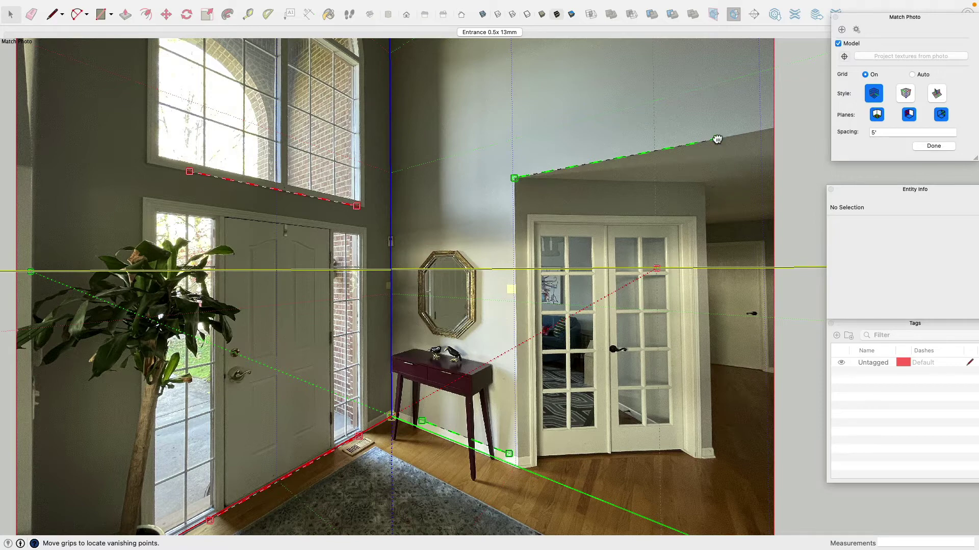
{"action": "left_click_drag", "start_coordinate": [717, 140], "coordinate": [718, 144]}
{"action": "scroll", "coordinate": [467, 219], "scroll_direction": "up", "scroll_amount": 6}
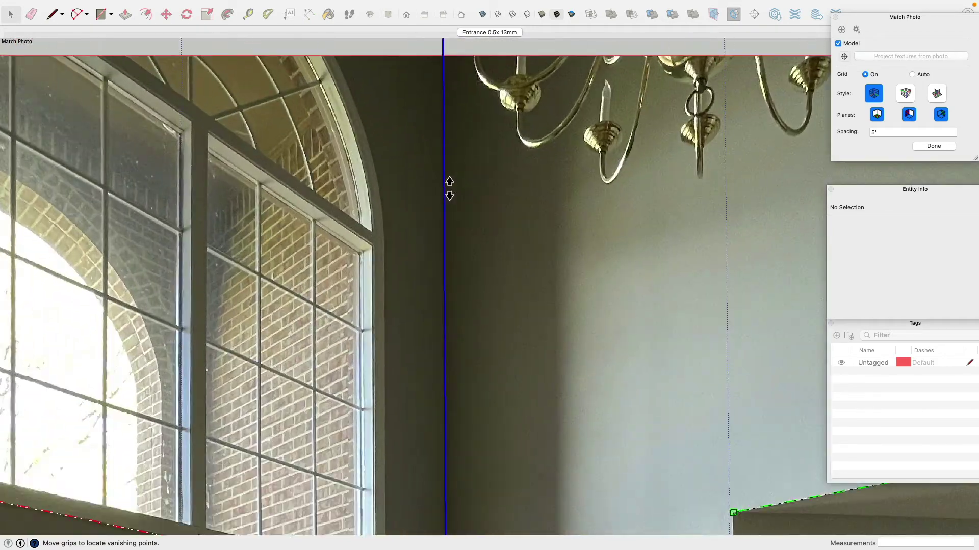
{"action": "scroll", "coordinate": [479, 218], "scroll_direction": "up", "scroll_amount": 3}
{"action": "scroll", "coordinate": [479, 218], "scroll_direction": "down", "scroll_amount": 2}
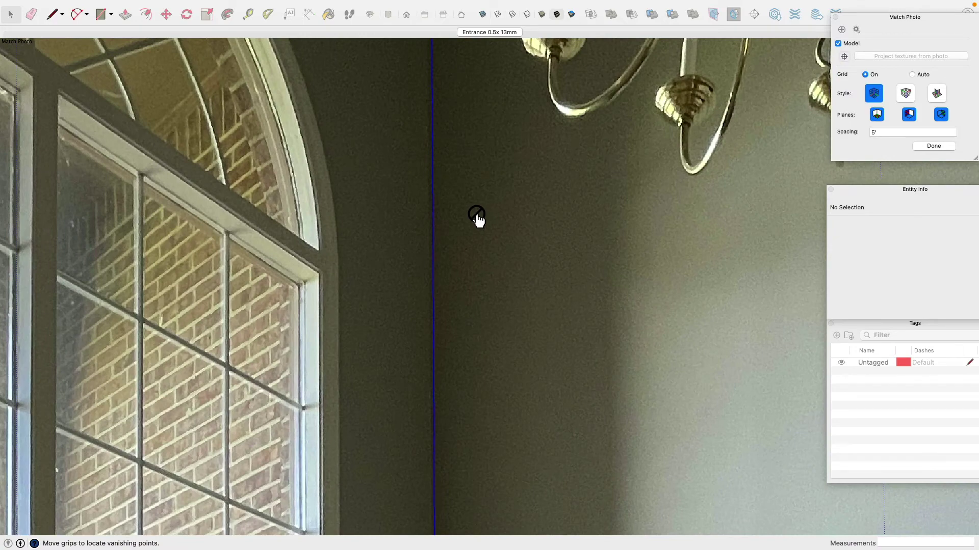
{"action": "scroll", "coordinate": [477, 217], "scroll_direction": "down", "scroll_amount": 6}
Examine the upper green bar's end at the wall corner above the French doors and the blue axis near the photo's upper edge
{"action": "middle_click_drag", "start_coordinate": [632, 257], "coordinate": [472, 243], "text": "shift"}
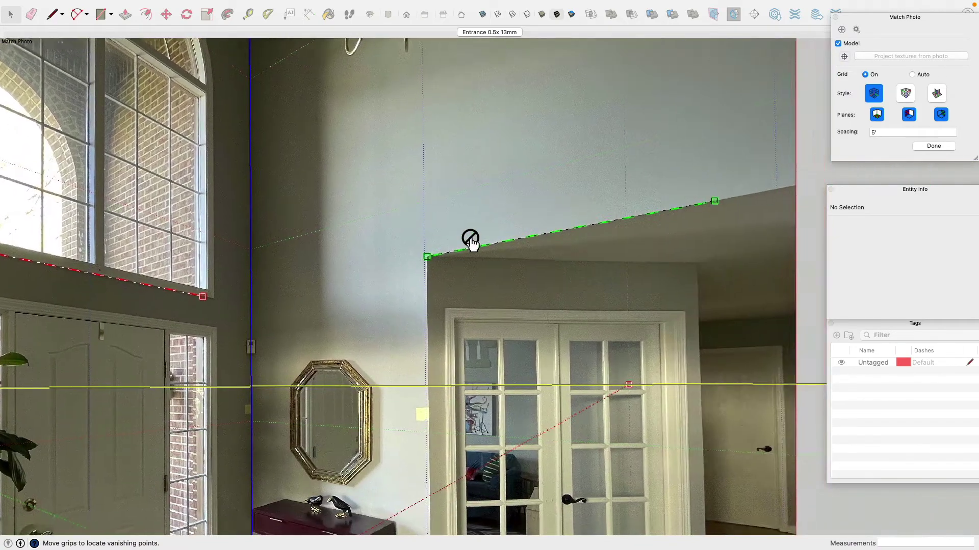
{"action": "scroll", "coordinate": [472, 244], "scroll_direction": "up", "scroll_amount": 5}
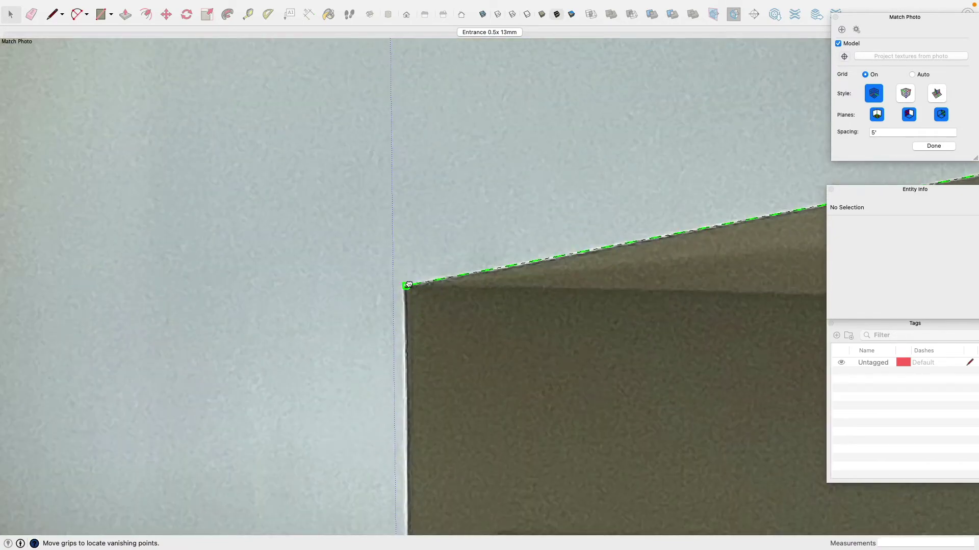
{"action": "scroll", "coordinate": [407, 288], "scroll_direction": "down", "scroll_amount": 4}
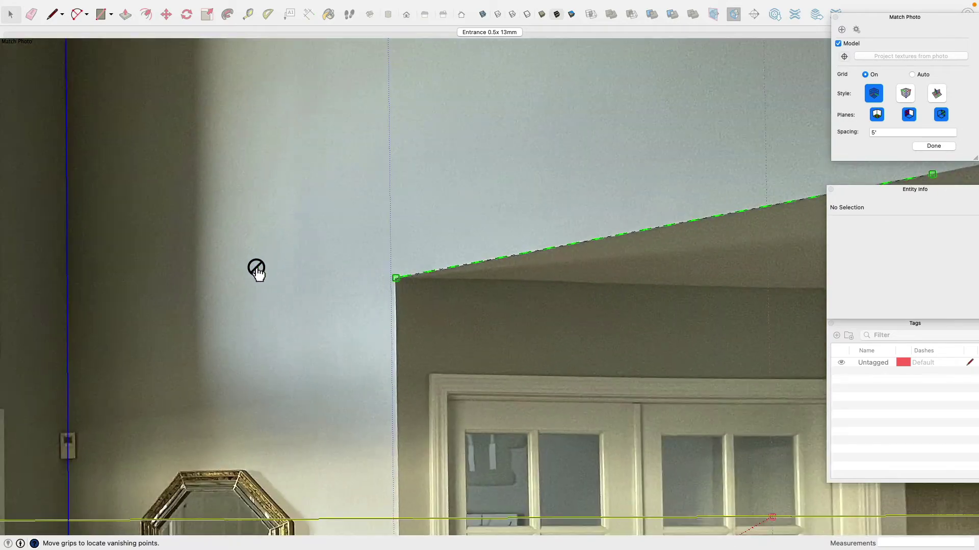
{"action": "middle_click_drag", "start_coordinate": [88, 123], "coordinate": [324, 261], "text": "shift"}
{"action": "scroll", "coordinate": [316, 195], "scroll_direction": "down", "scroll_amount": 2}
{"action": "scroll", "coordinate": [356, 219], "scroll_direction": "up", "scroll_amount": 10}
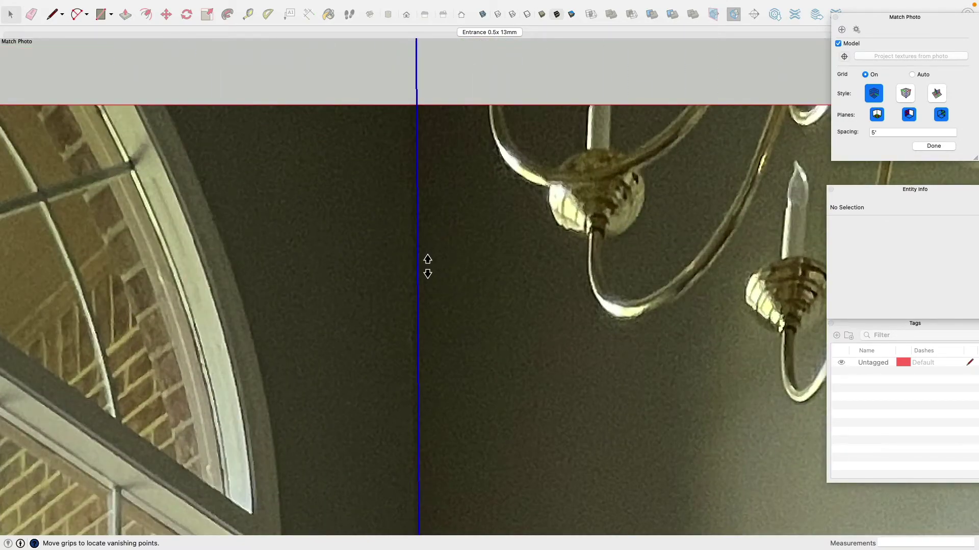
{"action": "scroll", "coordinate": [452, 298], "scroll_direction": "down", "scroll_amount": 10}
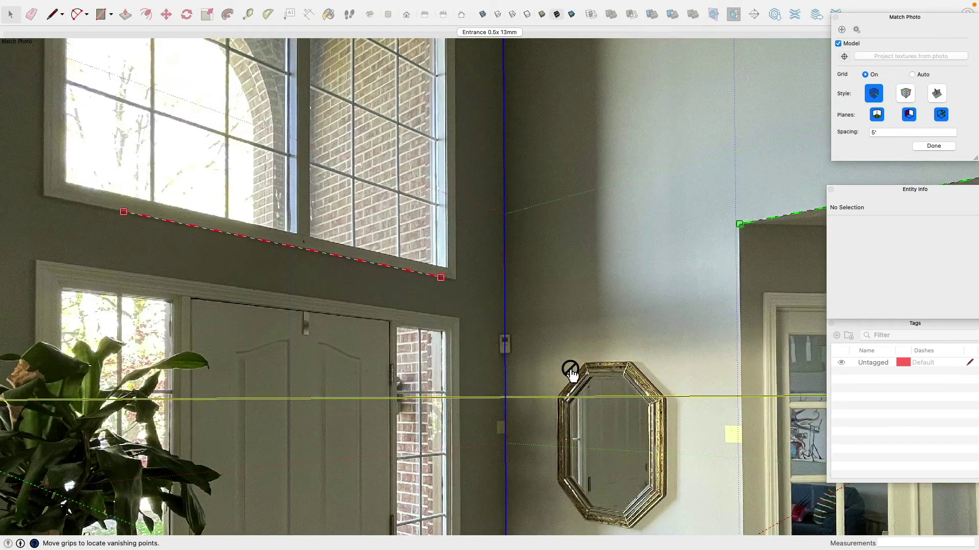
{"action": "middle_click_drag", "start_coordinate": [570, 369], "coordinate": [520, 243]}
{"action": "scroll", "coordinate": [519, 245], "scroll_direction": "down", "scroll_amount": 3}
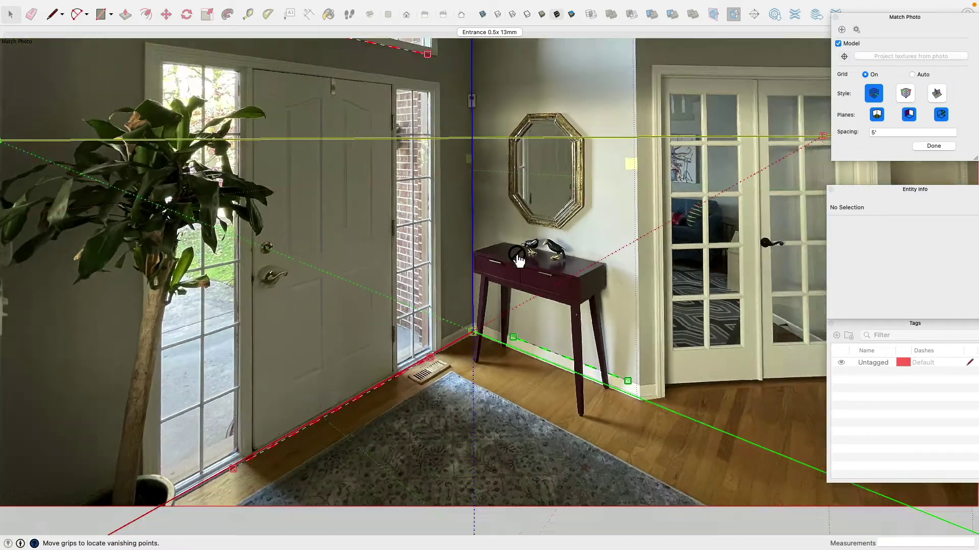
Bring the Match Photo settings closer to the photo, preview the other two grid styles and restore the original one
{"action": "scroll", "coordinate": [559, 153], "scroll_direction": "down", "scroll_amount": 3}
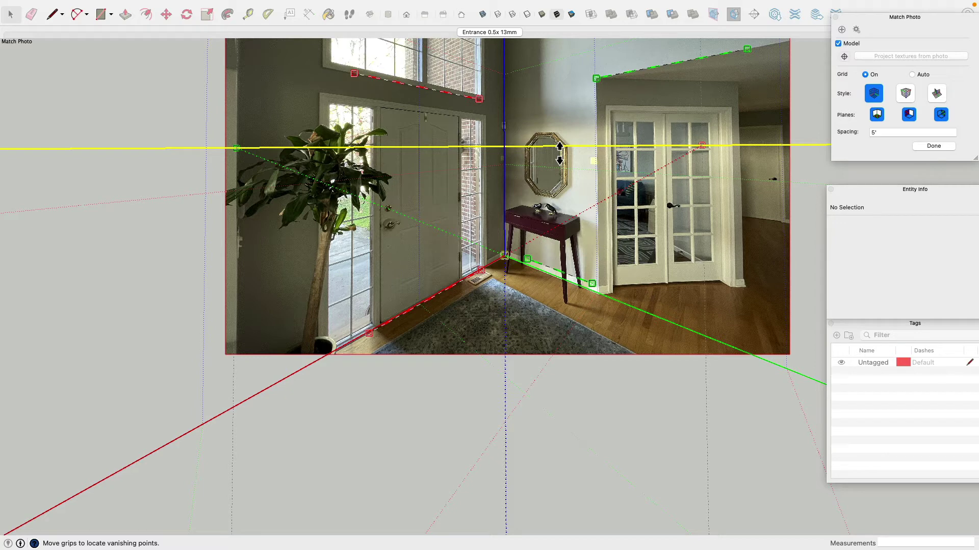
{"action": "middle_click_drag", "start_coordinate": [673, 196], "coordinate": [591, 276]}
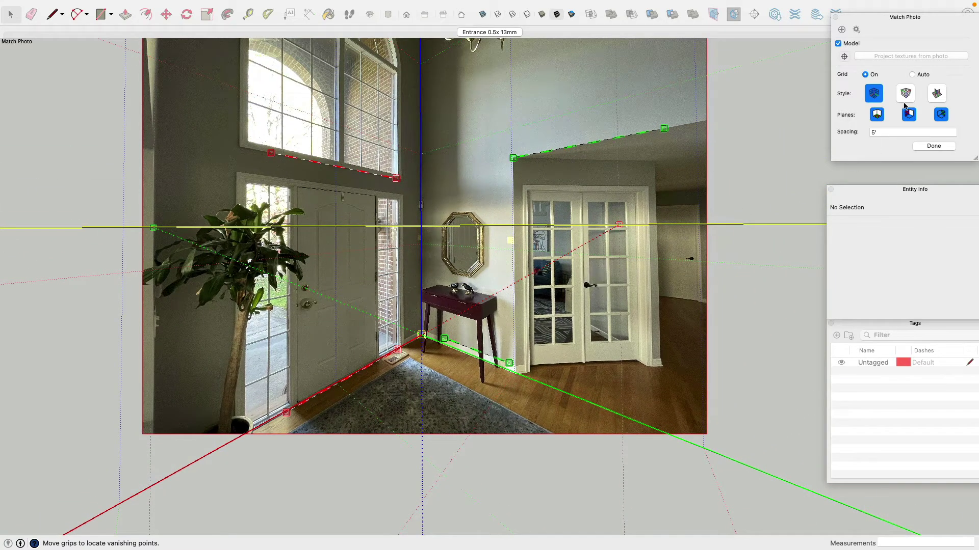
{"action": "left_click_drag", "start_coordinate": [898, 20], "coordinate": [740, 65]}
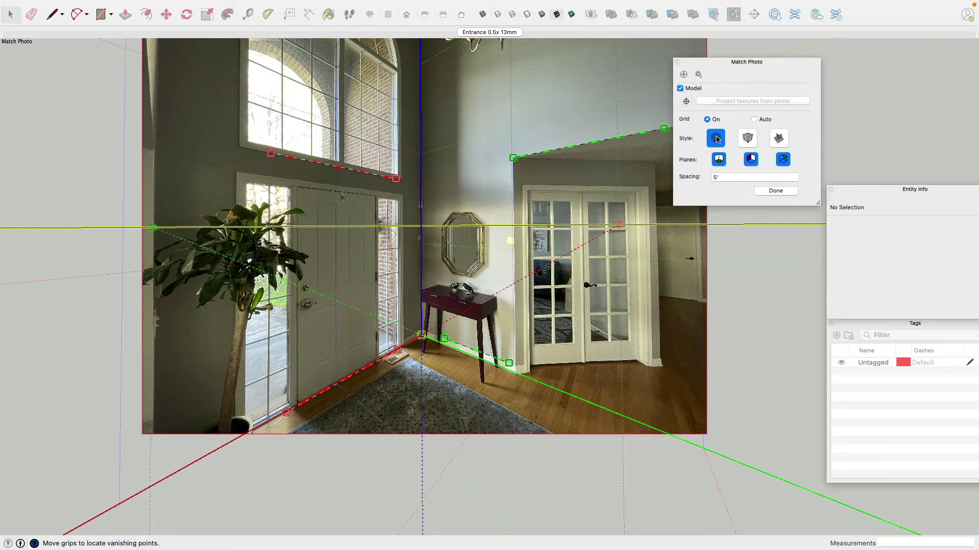
{"action": "left_click", "coordinate": [747, 139]}
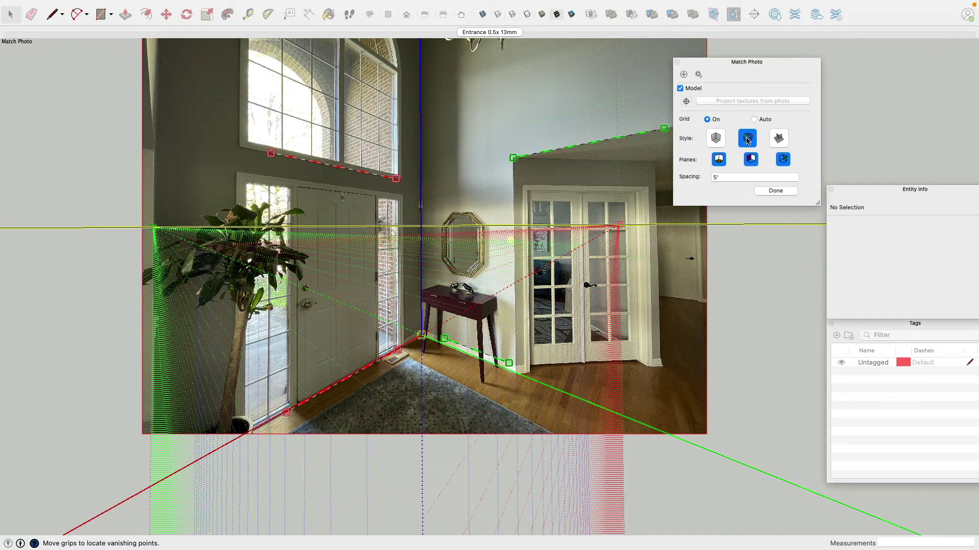
{"action": "left_click", "coordinate": [778, 138]}
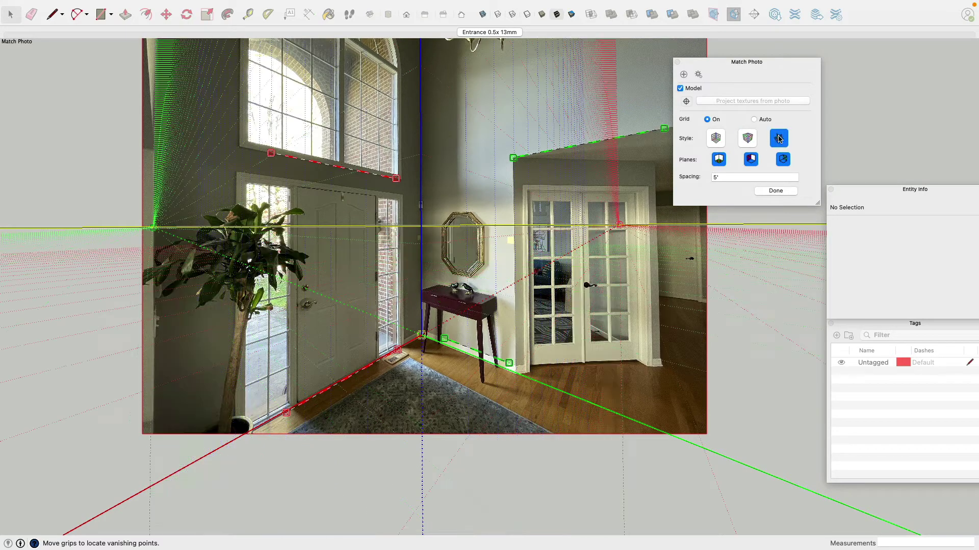
{"action": "left_click", "coordinate": [715, 140]}
Turn all three grid planes off and back on to compare their effect on the photo
{"action": "left_click", "coordinate": [750, 159]}
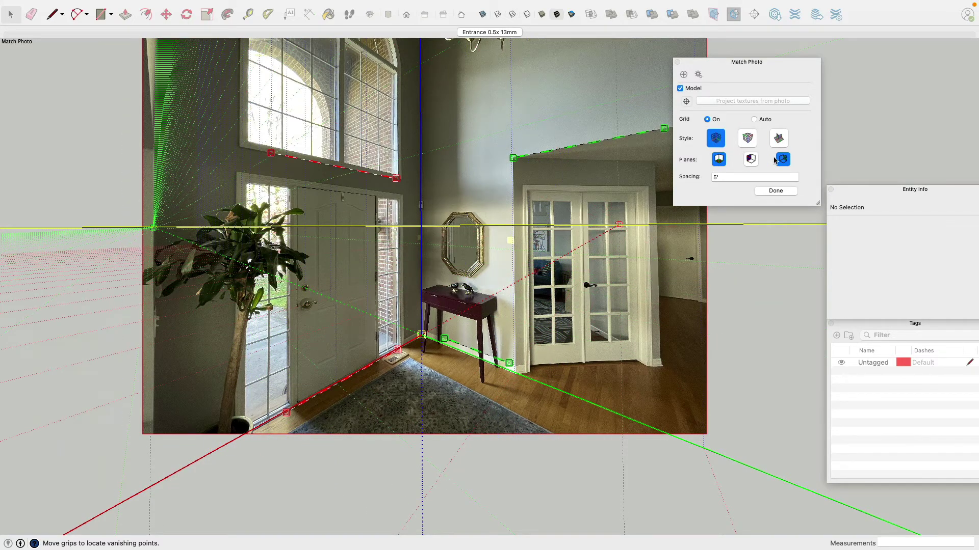
{"action": "left_click", "coordinate": [782, 159]}
{"action": "left_click", "coordinate": [718, 159]}
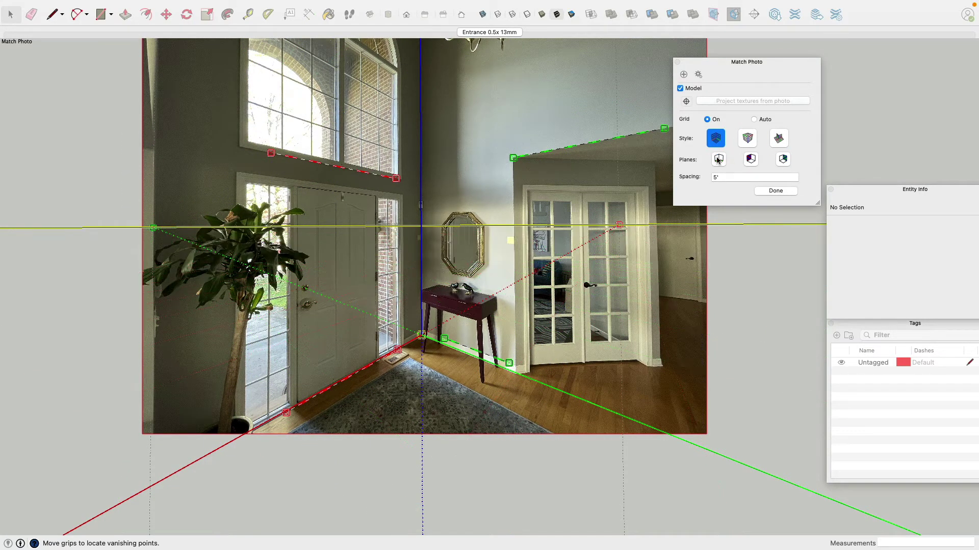
{"action": "left_click", "coordinate": [719, 159]}
{"action": "left_click", "coordinate": [751, 159]}
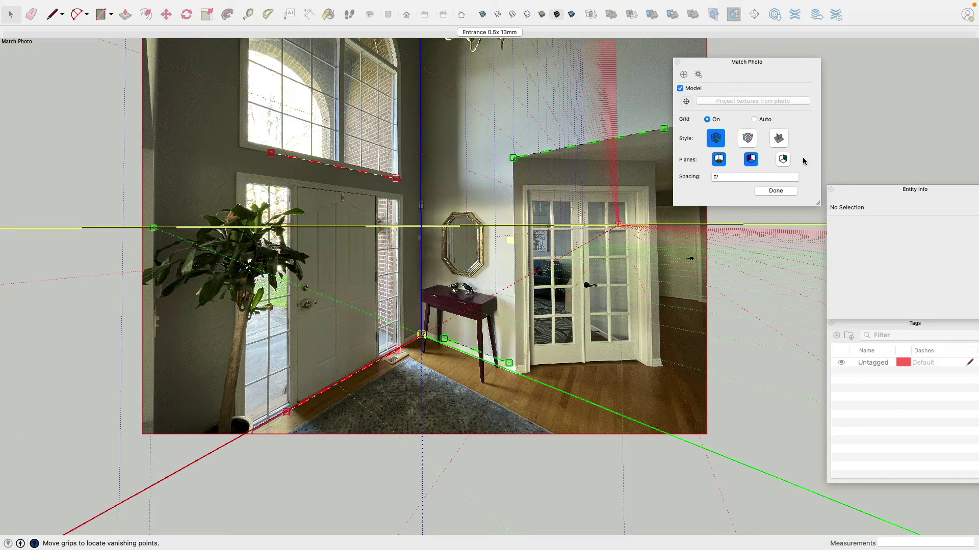
{"action": "left_click", "coordinate": [783, 159]}
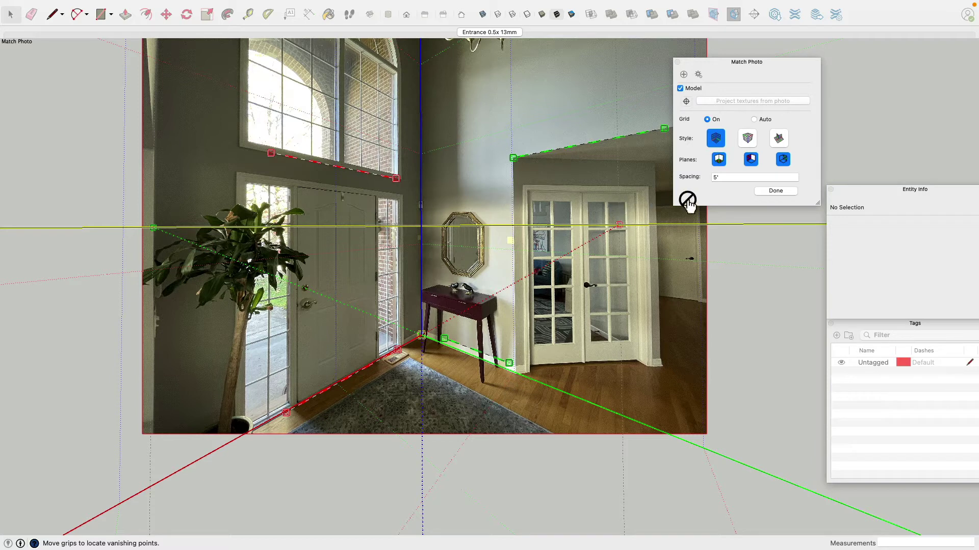
Scale the match along the blue axis until the 5' grid line meets the yellow sticky notes on the wall, and finish the photo match
{"action": "left_click", "coordinate": [723, 177]}
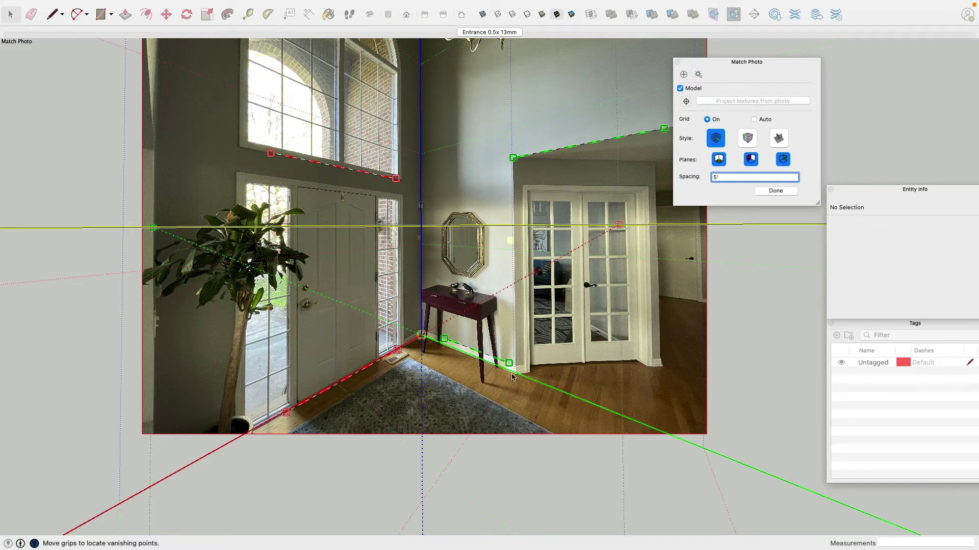
{"action": "left_click", "coordinate": [423, 289]}
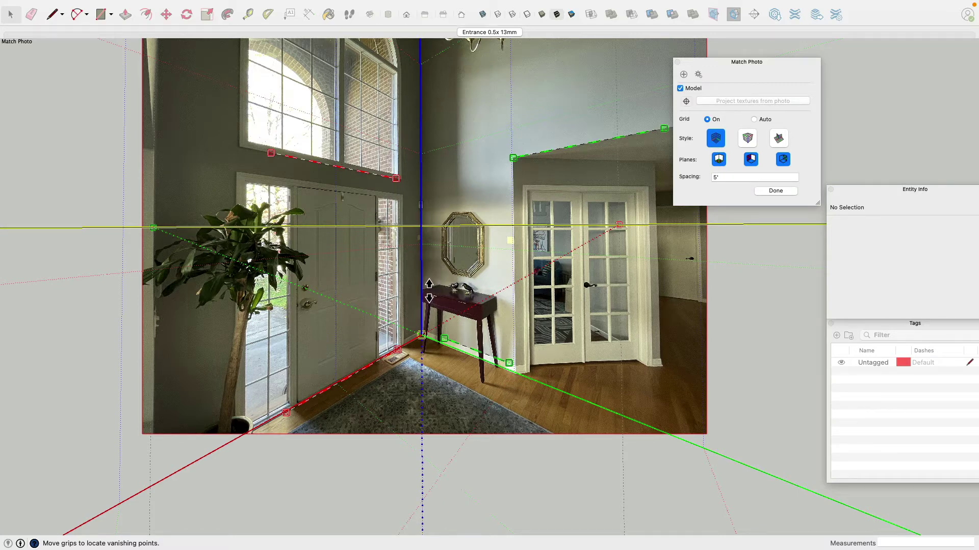
{"action": "mouse_move", "coordinate": [429, 291]}
{"action": "left_mouse_down"}
{"action": "mouse_move", "coordinate": [432, 248]}
{"action": "mouse_move", "coordinate": [434, 308]}
{"action": "mouse_move", "coordinate": [437, 263]}
{"action": "mouse_move", "coordinate": [436, 290]}
{"action": "left_mouse_up"}
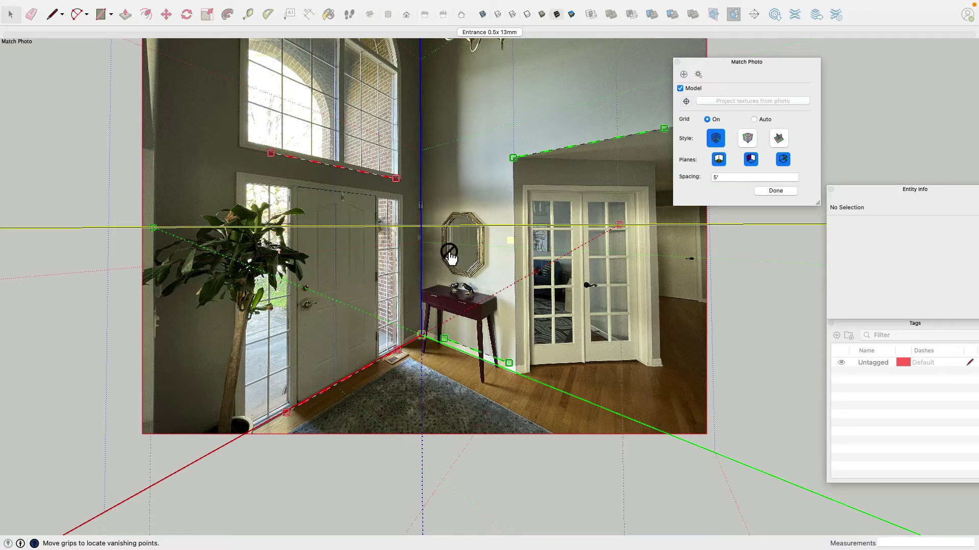
{"action": "left_click_drag", "start_coordinate": [434, 256], "coordinate": [431, 256]}
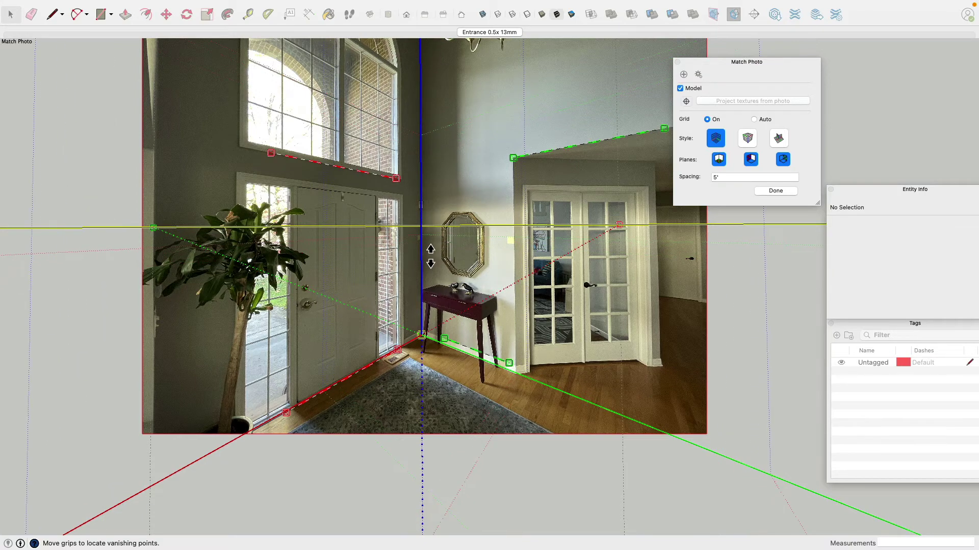
{"action": "scroll", "coordinate": [510, 252], "scroll_direction": "up", "scroll_amount": 8}
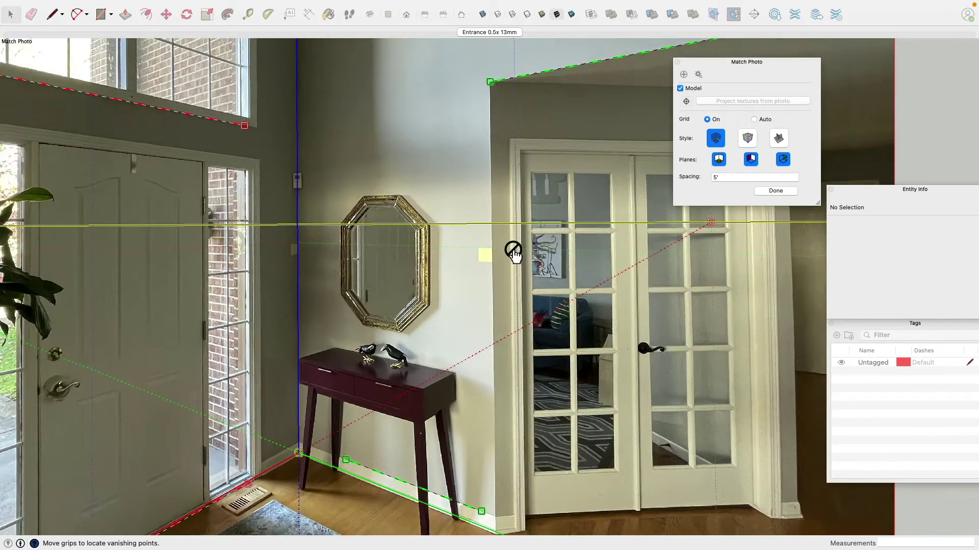
{"action": "scroll", "coordinate": [471, 262], "scroll_direction": "down", "scroll_amount": 3}
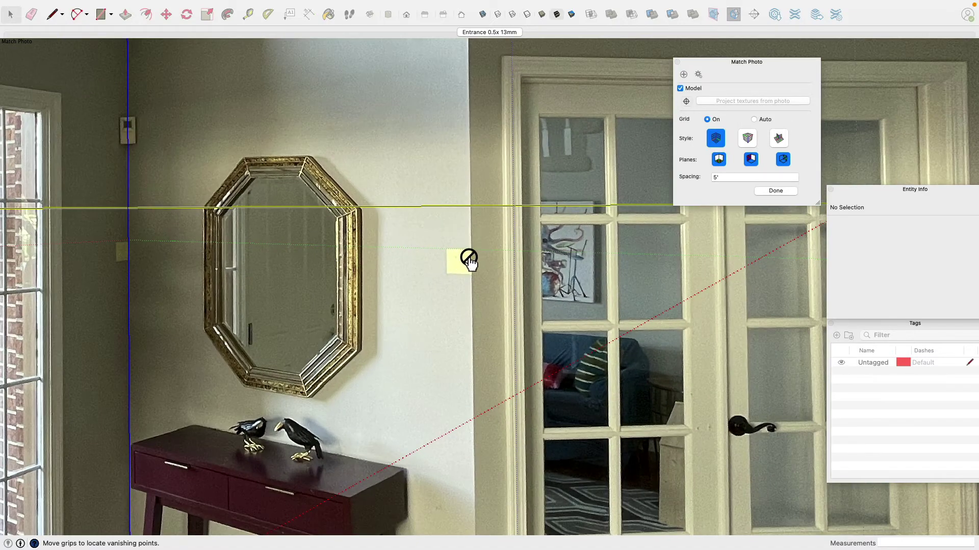
{"action": "scroll", "coordinate": [473, 260], "scroll_direction": "down", "scroll_amount": 5}
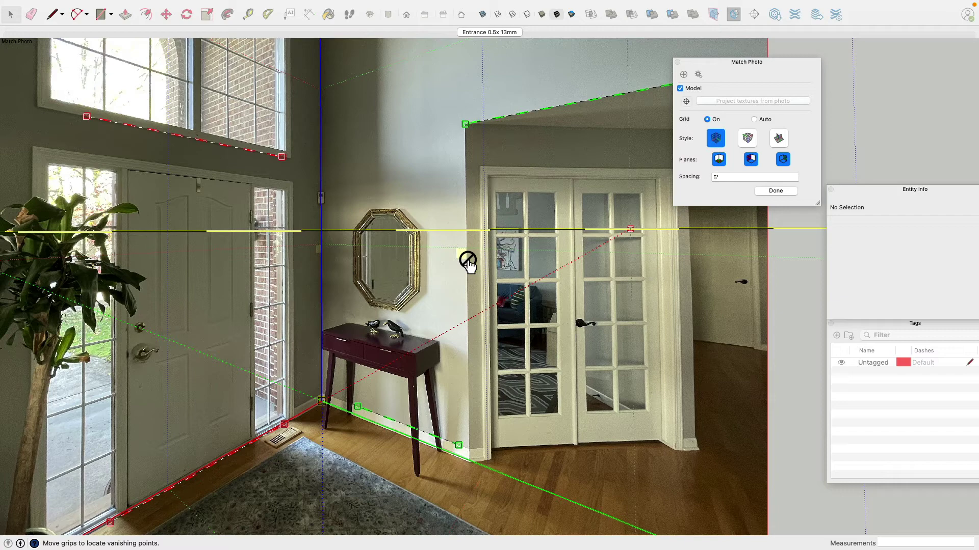
{"action": "scroll", "coordinate": [468, 261], "scroll_direction": "down", "scroll_amount": 6}
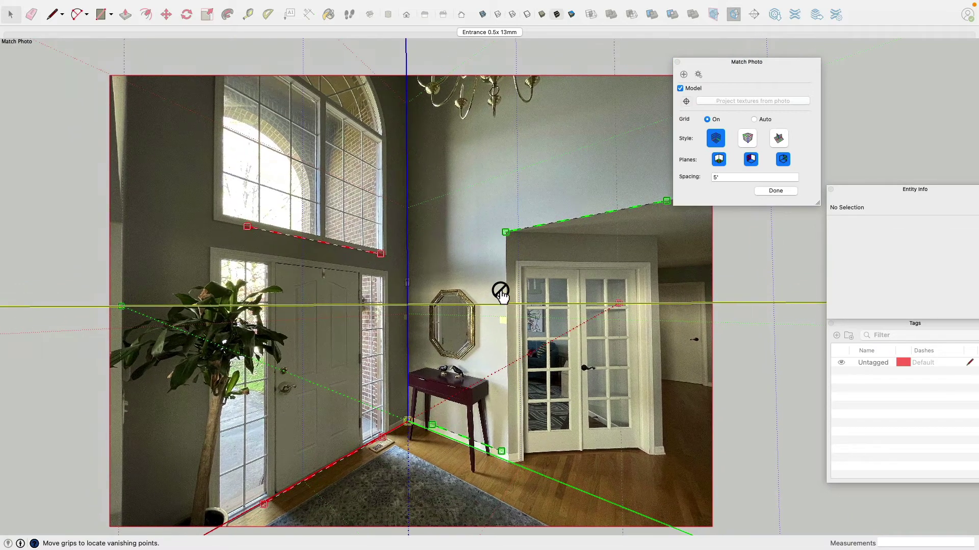
{"action": "middle_click_drag", "start_coordinate": [500, 293], "coordinate": [442, 275], "text": "shift"}
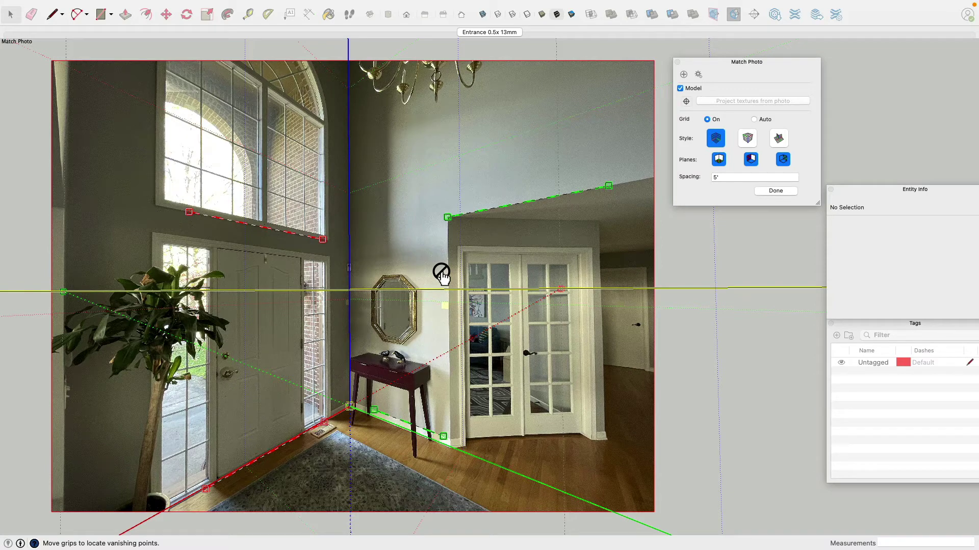
{"action": "left_click", "coordinate": [775, 191]}
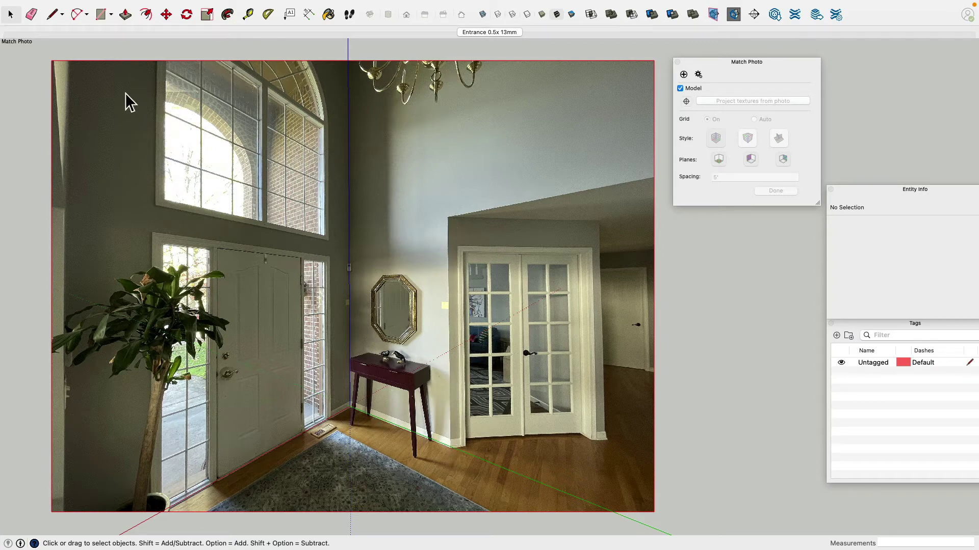
Draw a 4'7" line from the origin along the green axis to the wall's outer edge beside the French doors
{"action": "left_click", "coordinate": [52, 14]}
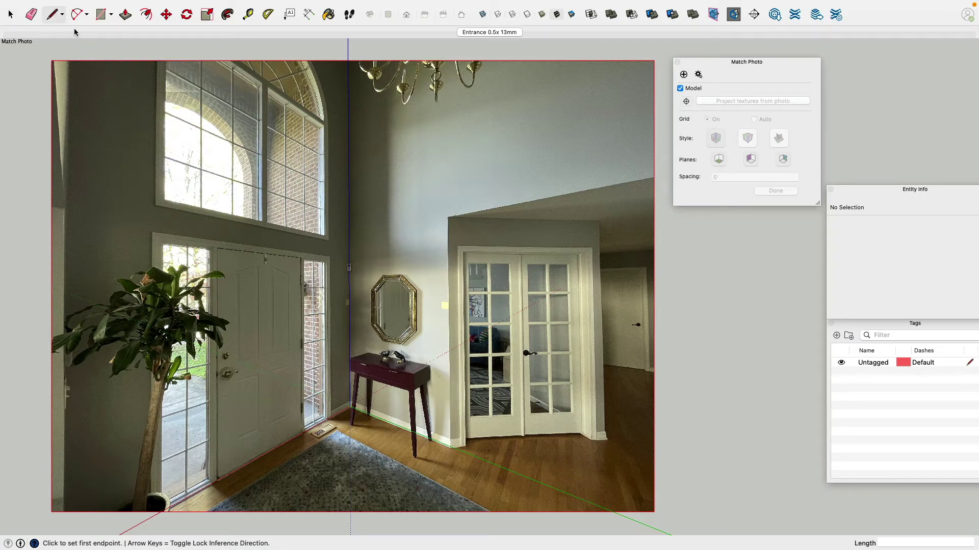
{"action": "left_click", "coordinate": [353, 418]}
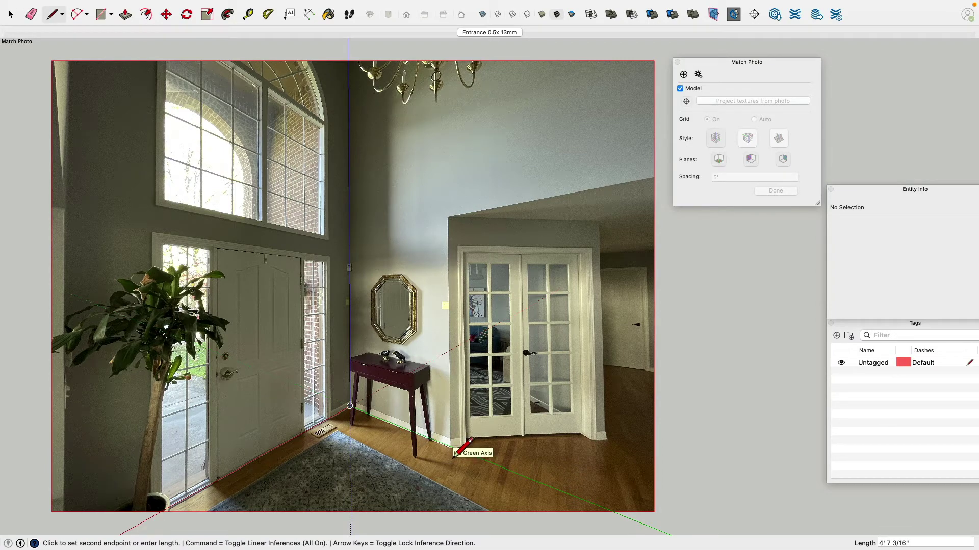
{"action": "type", "text": "4'7\""}
{"action": "key", "text": "Return"}
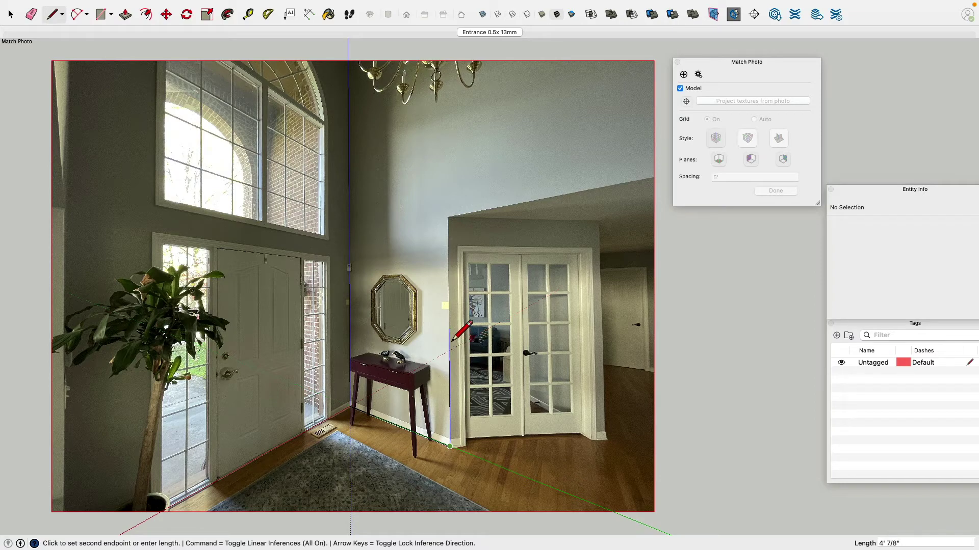
Continue the line 5' straight up the wall's outer edge to the sticky note beside the French doors
{"action": "scroll", "coordinate": [452, 344], "scroll_direction": "up", "scroll_amount": 5}
{"action": "scroll", "coordinate": [452, 343], "scroll_direction": "down", "scroll_amount": 5}
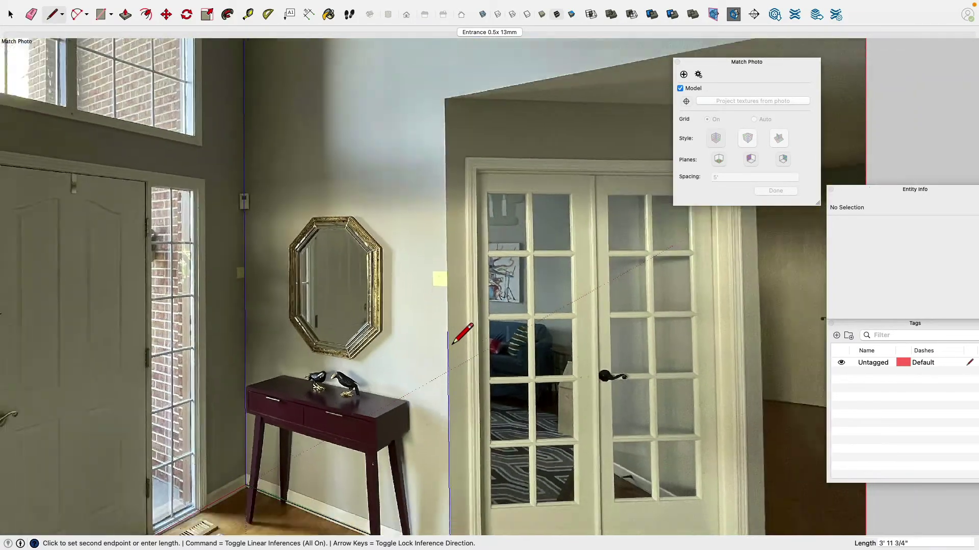
{"action": "scroll", "coordinate": [452, 344], "scroll_direction": "up", "scroll_amount": 4}
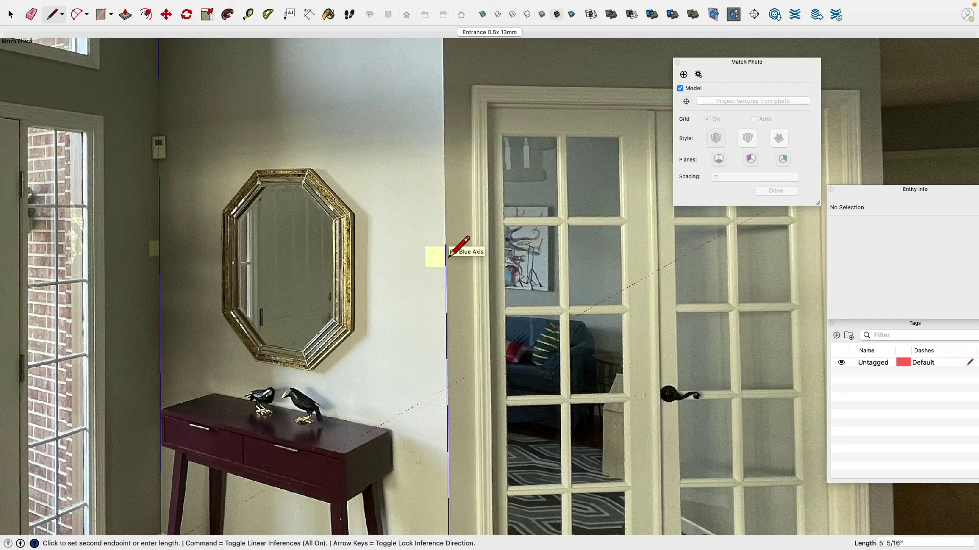
{"action": "type", "text": "5"}
{"action": "key", "text": "Return"}
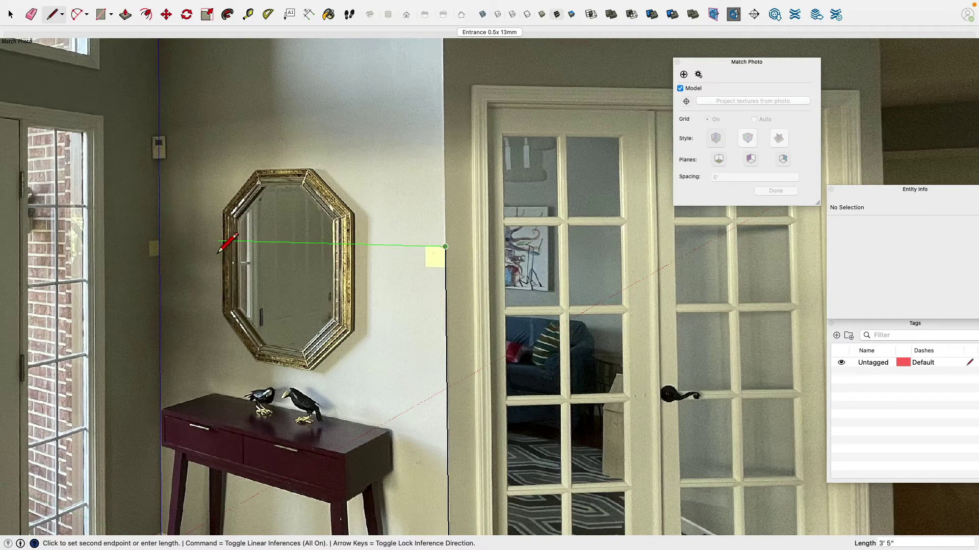
Run the line back across the mirror to the blue axis and down to the origin to close the wall face
{"action": "left_click", "coordinate": [160, 247]}
{"action": "scroll", "coordinate": [165, 287], "scroll_direction": "down", "scroll_amount": 2}
{"action": "scroll", "coordinate": [163, 288], "scroll_direction": "down", "scroll_amount": 2}
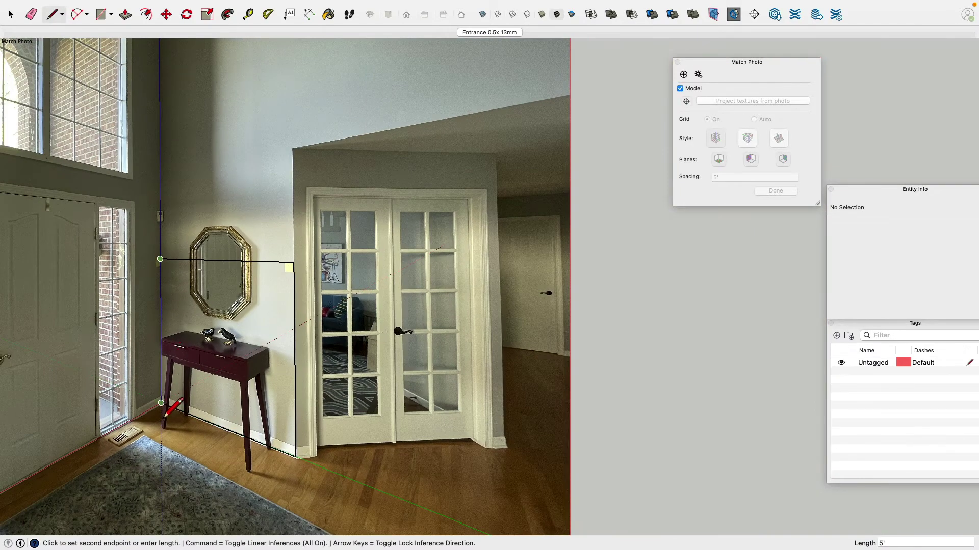
{"action": "left_click", "coordinate": [161, 402]}
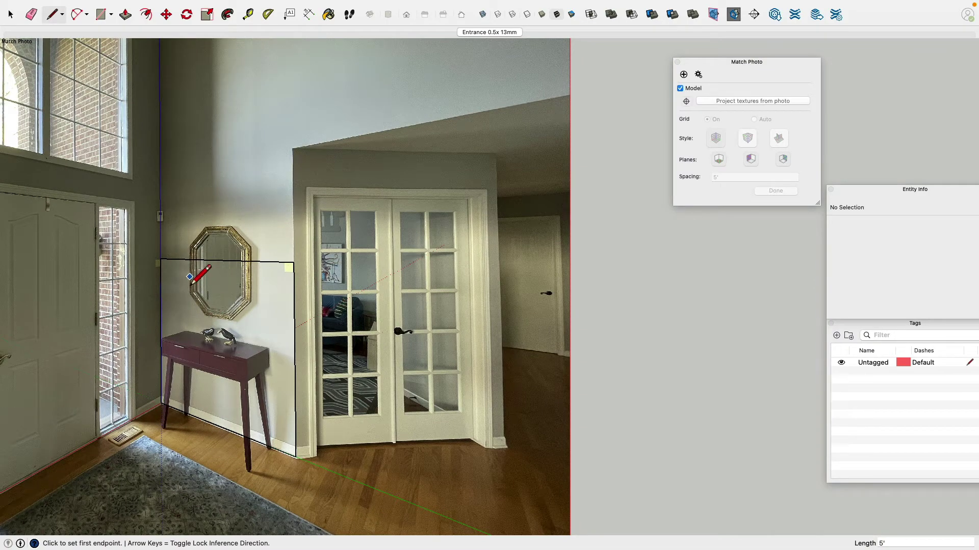
Check the wall face's upper corners against the sticky notes, view it in 3D and return to the Entrance 0.5x 13mm scene
{"action": "scroll", "coordinate": [157, 265], "scroll_direction": "down", "scroll_amount": 3}
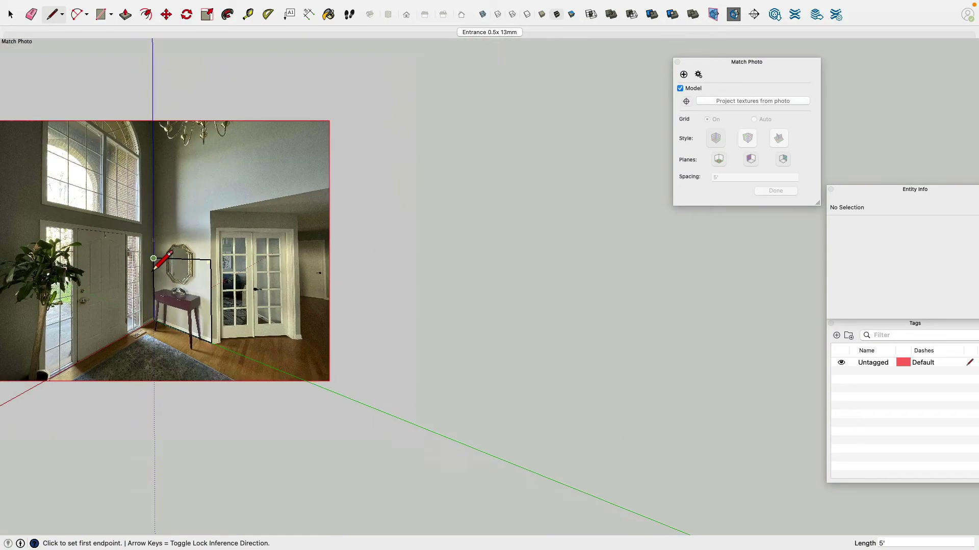
{"action": "scroll", "coordinate": [158, 269], "scroll_direction": "up", "scroll_amount": 8}
{"action": "scroll", "coordinate": [153, 270], "scroll_direction": "down", "scroll_amount": 1}
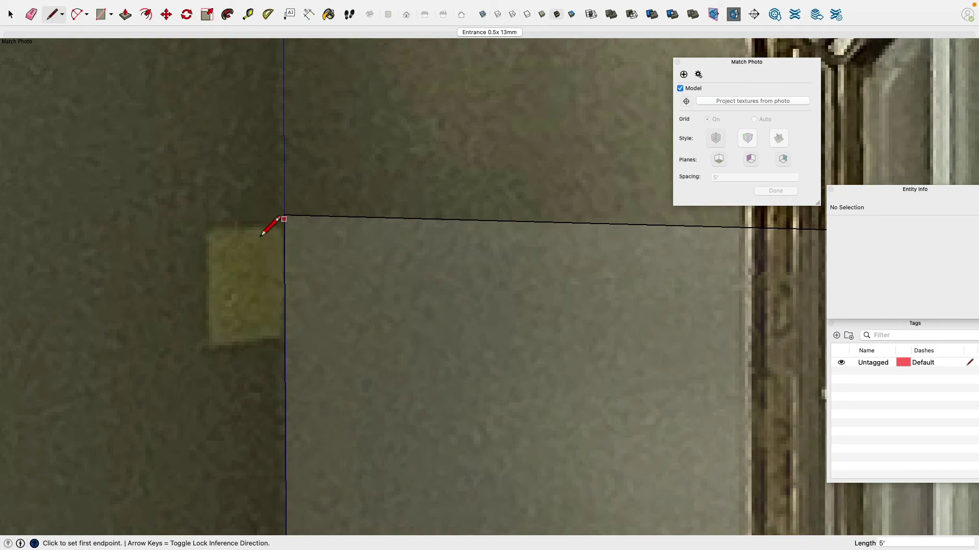
{"action": "scroll", "coordinate": [279, 239], "scroll_direction": "down", "scroll_amount": 5}
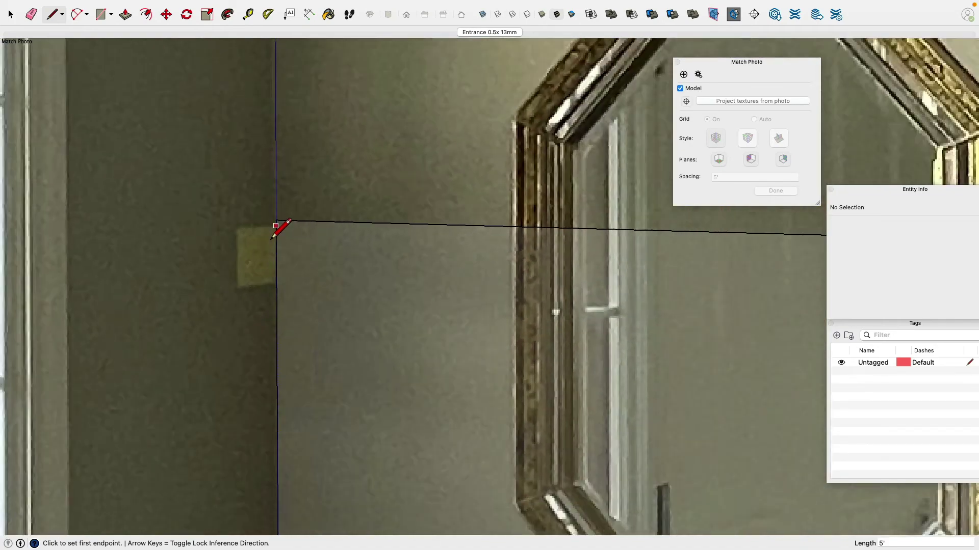
{"action": "scroll", "coordinate": [284, 245], "scroll_direction": "down", "scroll_amount": 2}
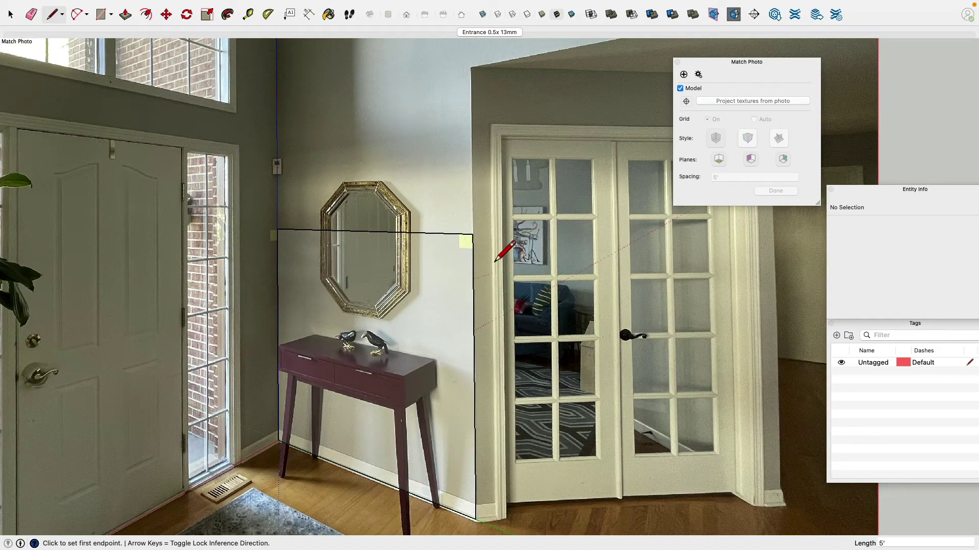
{"action": "mouse_move", "coordinate": [509, 246]}
{"action": "middle_mouse_down"}
{"action": "mouse_move", "coordinate": [485, 234]}
{"action": "mouse_move", "coordinate": [466, 246]}
{"action": "mouse_move", "coordinate": [479, 237]}
{"action": "middle_mouse_up"}
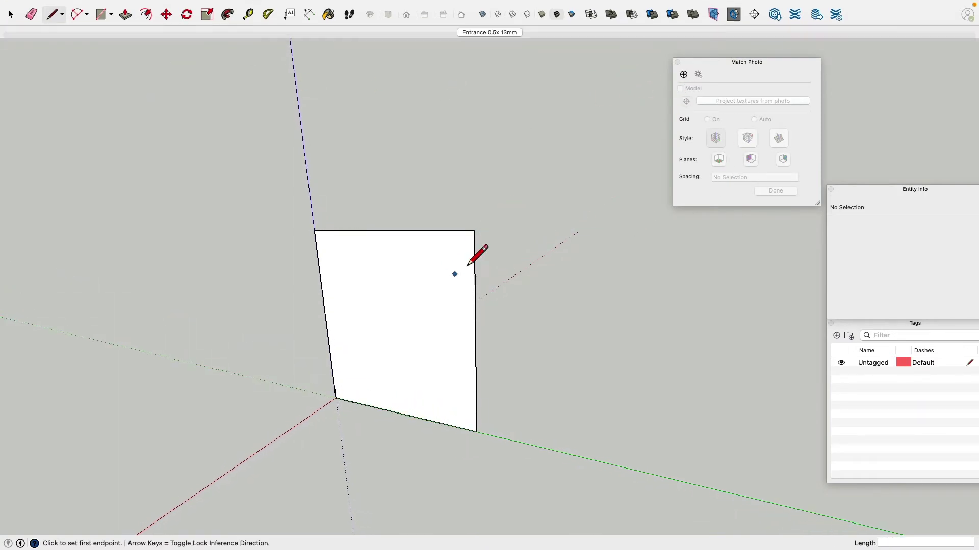
{"action": "left_click", "coordinate": [485, 33]}
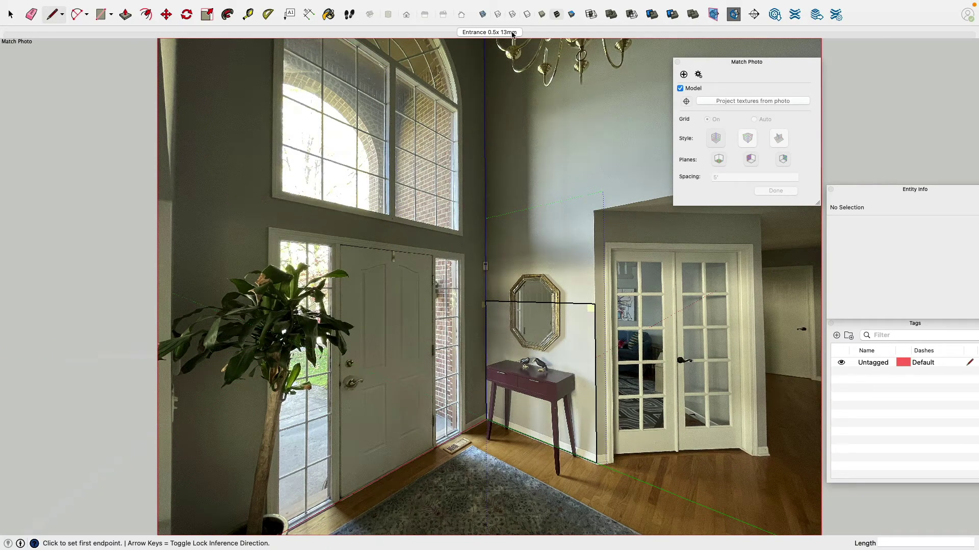
{"action": "middle_click_drag", "start_coordinate": [499, 40], "coordinate": [472, 54]}
Trace the wall edge about 3' up from the face to the corner above the French doors and along the sloping ceiling edge
{"action": "left_click_drag", "start_coordinate": [729, 62], "coordinate": [887, 46]}
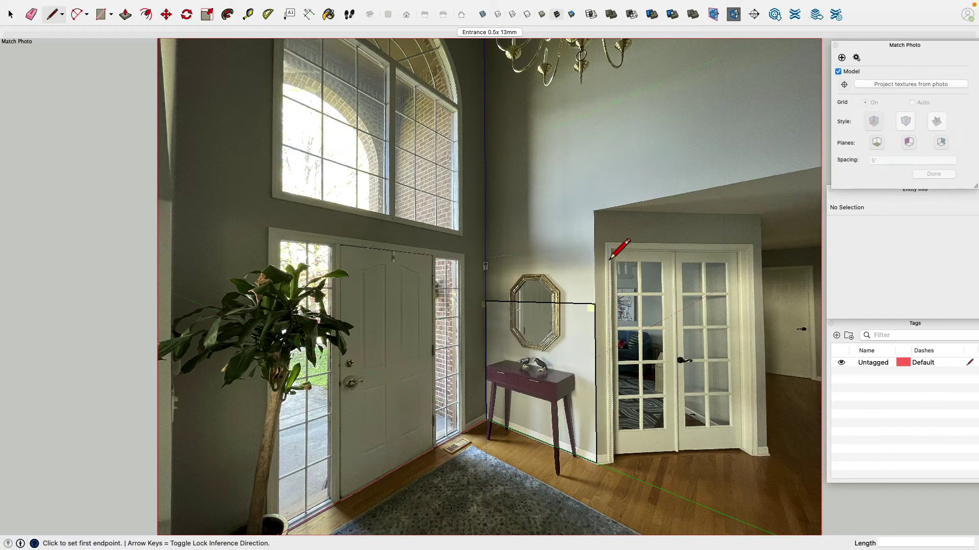
{"action": "left_click", "coordinate": [594, 304]}
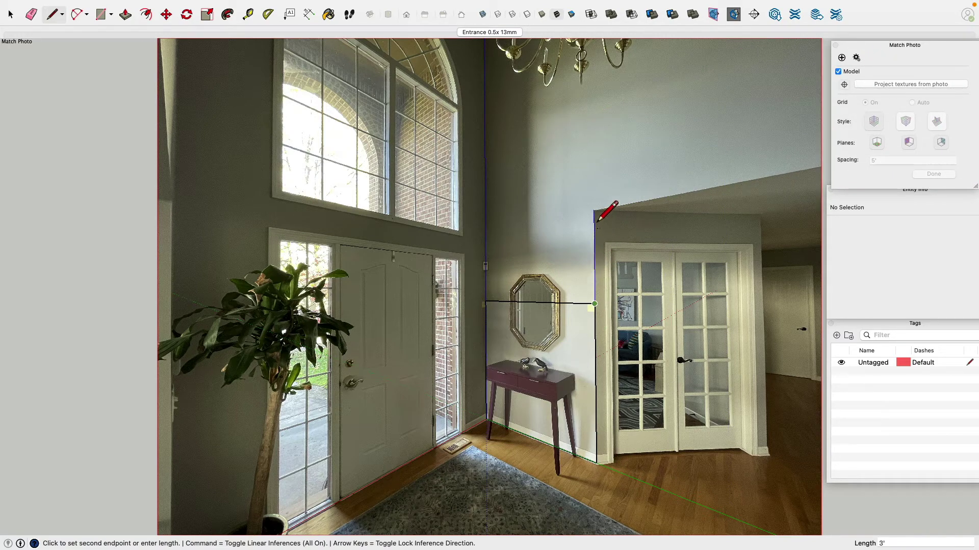
{"action": "left_click", "coordinate": [594, 210]}
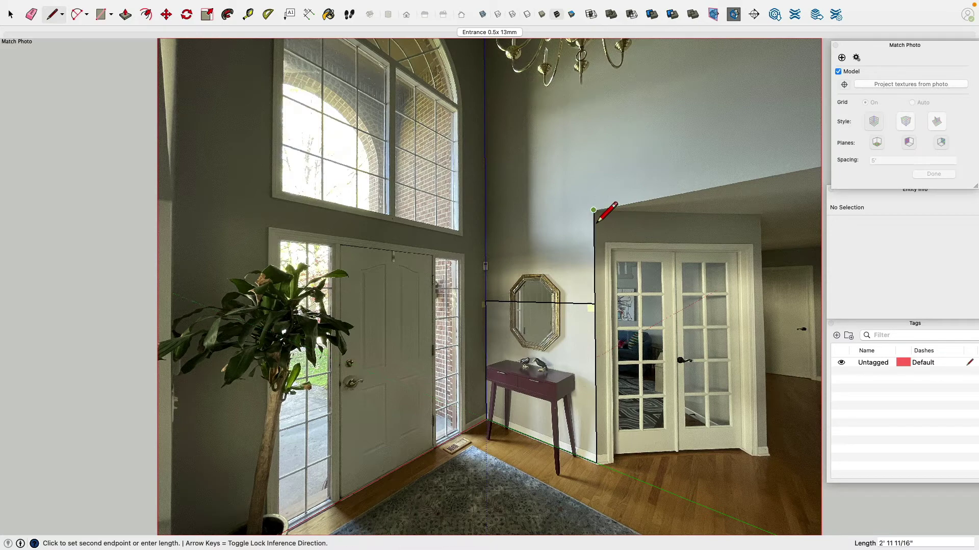
{"action": "left_click", "coordinate": [787, 173]}
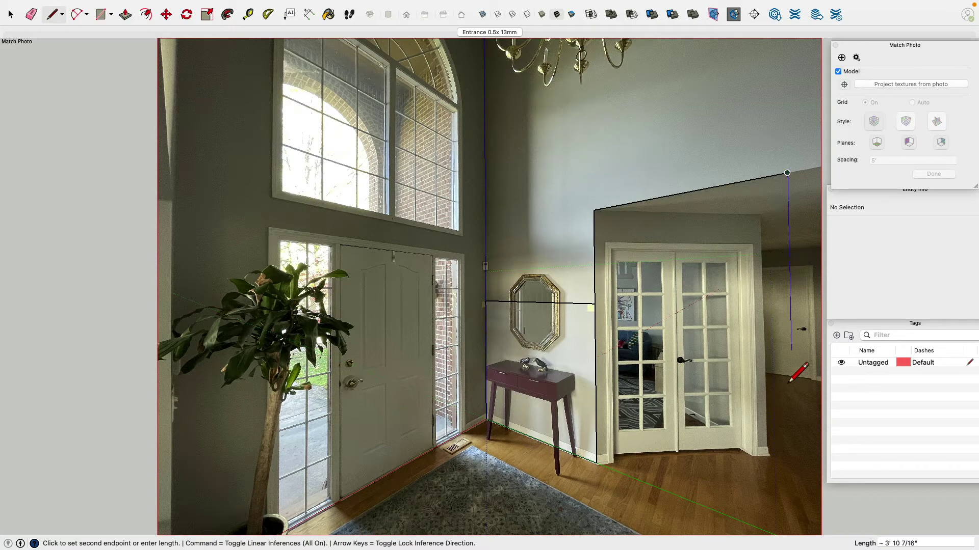
{"action": "key", "text": "Escape"}
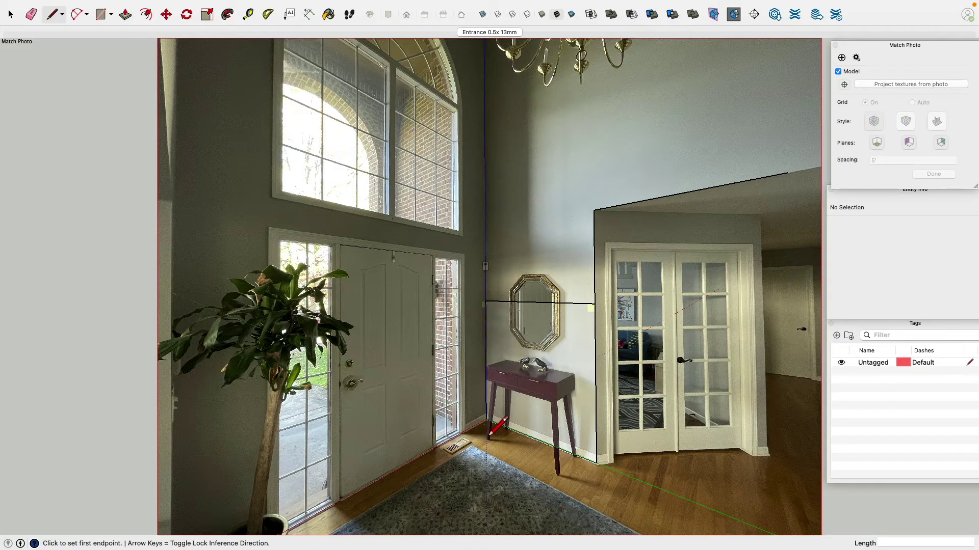
Draw a line from the origin along the front door wall's base and one about 3' up the wall corner from the face
{"action": "left_click", "coordinate": [486, 420]}
{"action": "left_click", "coordinate": [309, 530]}
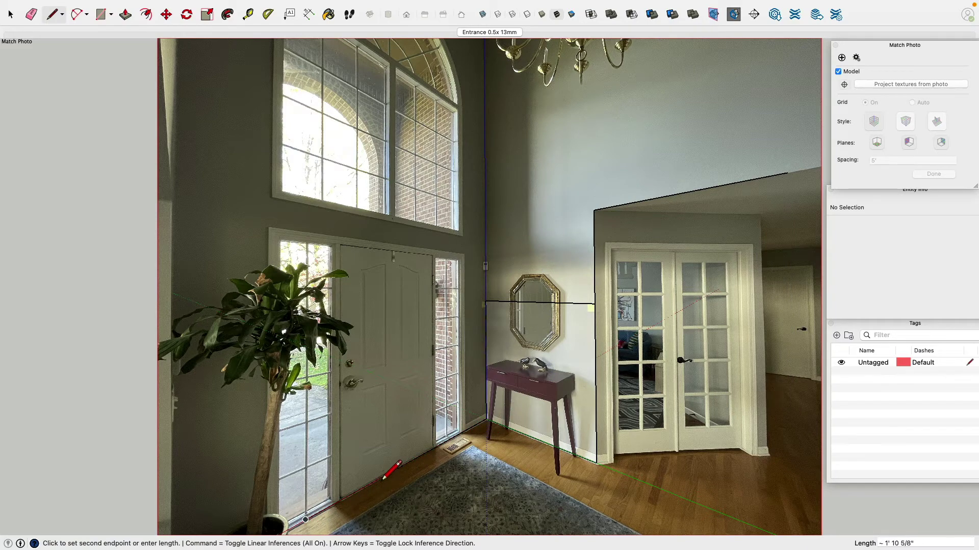
{"action": "key", "text": "Escape"}
{"action": "left_click", "coordinate": [485, 301]}
{"action": "left_click", "coordinate": [489, 265]}
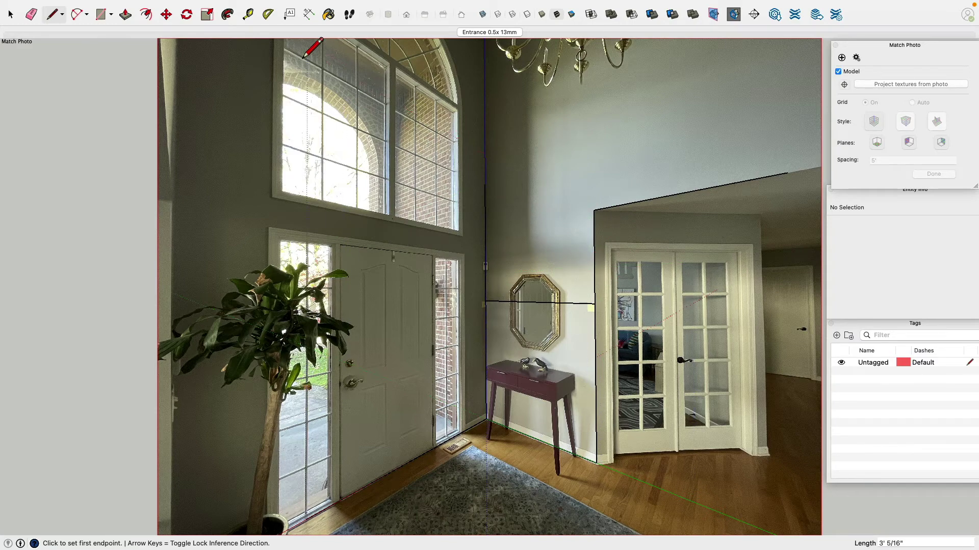
Measure the wall edge from the corner above the French doors down to the floor without placing the dimension
{"action": "left_click", "coordinate": [308, 15]}
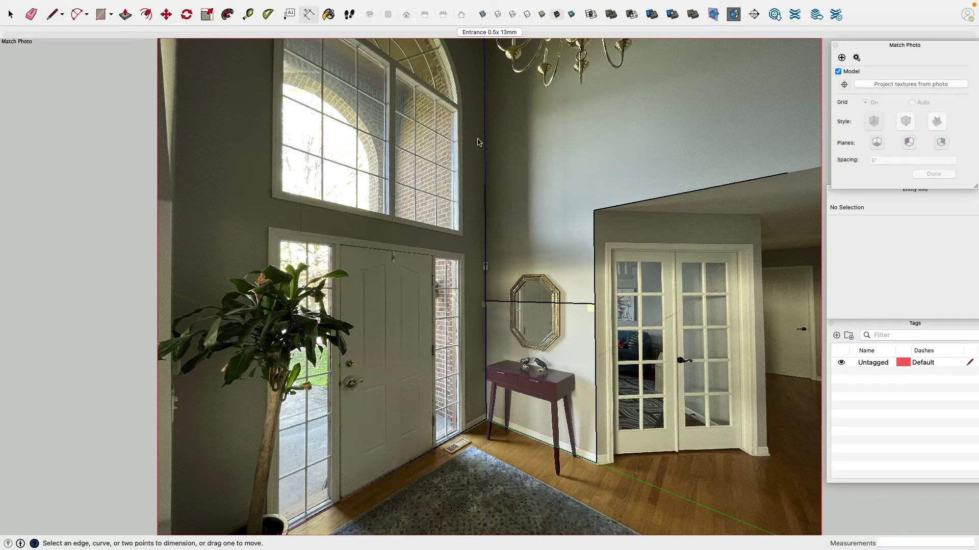
{"action": "left_click", "coordinate": [594, 211]}
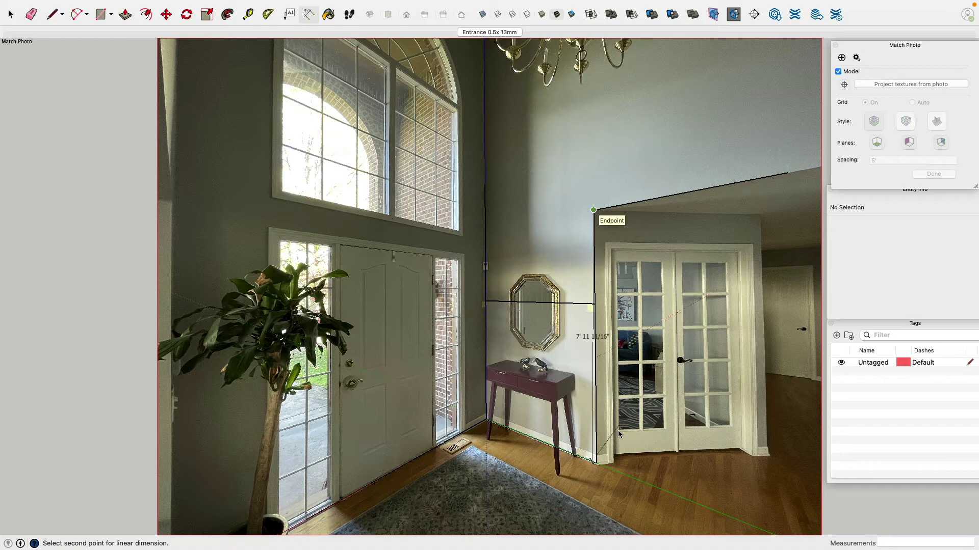
{"action": "left_click", "coordinate": [597, 463]}
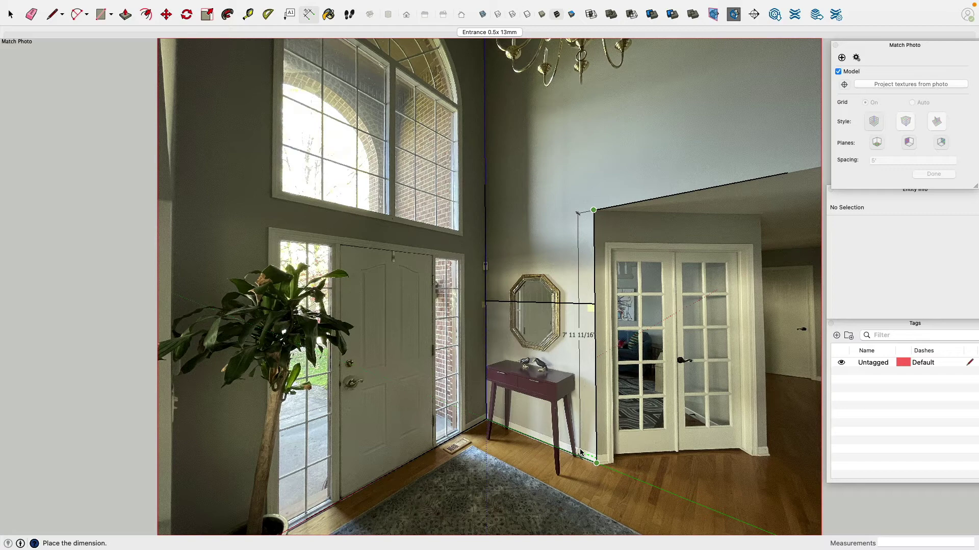
{"action": "key", "text": "Escape"}
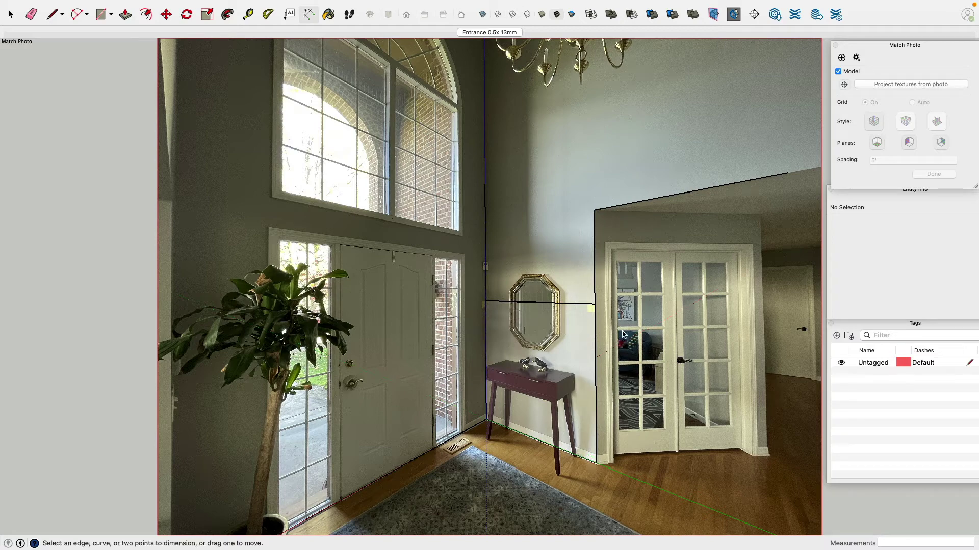
Measure the wall edge below the sticky note and the 4'7" wall base edge without placing dimensions
{"action": "left_click", "coordinate": [597, 318]}
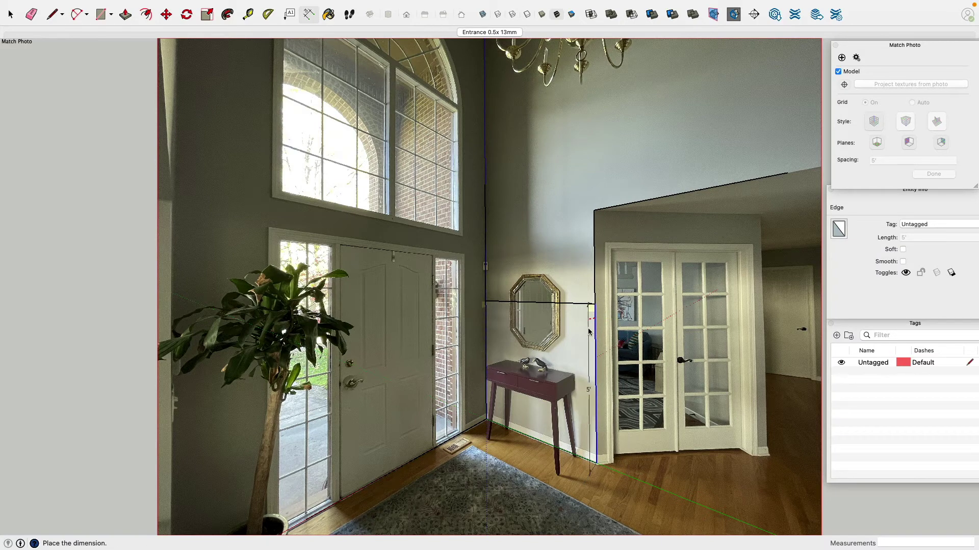
{"action": "key", "text": "Escape"}
{"action": "left_click", "coordinate": [584, 460]}
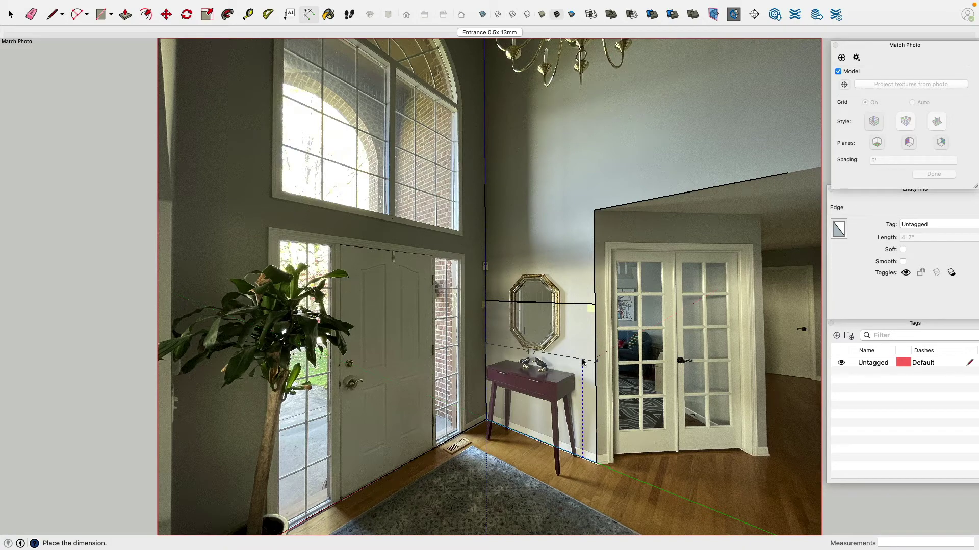
{"action": "key", "text": "Escape"}
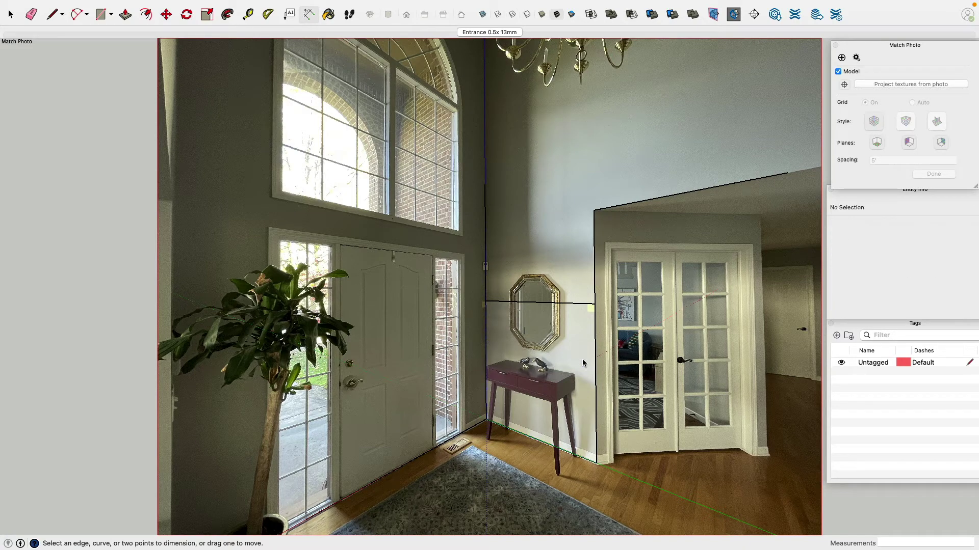
Erase all the traced wall lines over the photo
{"action": "left_click", "coordinate": [31, 14]}
{"action": "mouse_move", "coordinate": [336, 202]}
{"action": "left_mouse_down"}
{"action": "mouse_move", "coordinate": [573, 327]}
{"action": "mouse_move", "coordinate": [597, 318]}
{"action": "mouse_move", "coordinate": [647, 217]}
{"action": "mouse_move", "coordinate": [516, 223]}
{"action": "mouse_move", "coordinate": [479, 263]}
{"action": "mouse_move", "coordinate": [475, 432]}
{"action": "mouse_move", "coordinate": [397, 488]}
{"action": "mouse_move", "coordinate": [614, 311]}
{"action": "mouse_move", "coordinate": [637, 331]}
{"action": "left_mouse_up"}
{"action": "mouse_move", "coordinate": [591, 411]}
{"action": "left_mouse_down"}
{"action": "mouse_move", "coordinate": [576, 468]}
{"action": "mouse_move", "coordinate": [640, 456]}
{"action": "left_mouse_up"}
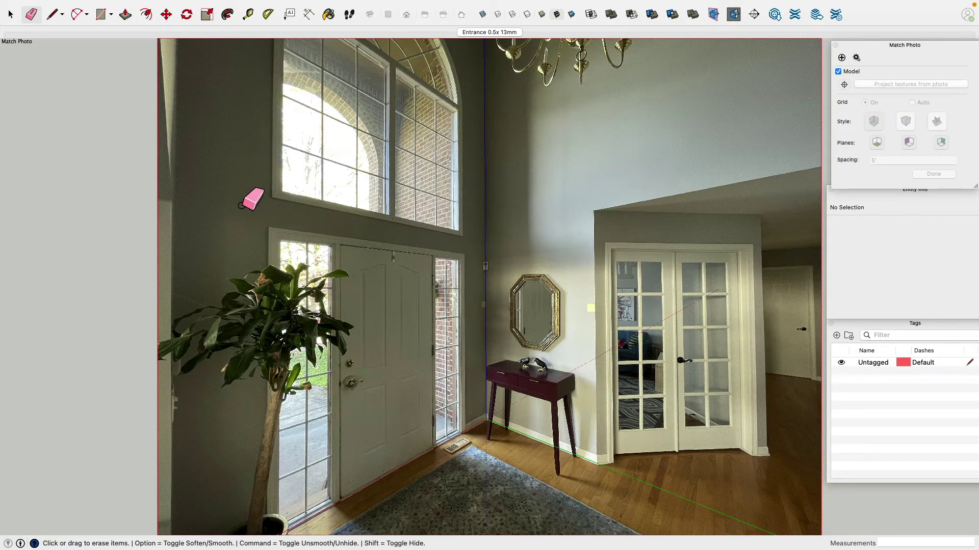
Draw a 4'7" line from the origin along the green axis and a 7'11" vertical line up from its end
{"action": "left_click", "coordinate": [54, 15]}
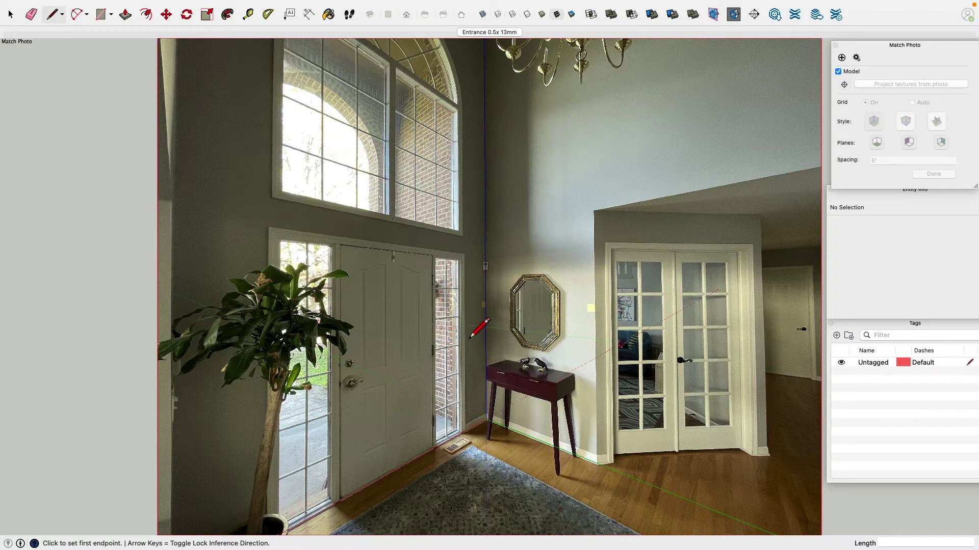
{"action": "left_click", "coordinate": [491, 429]}
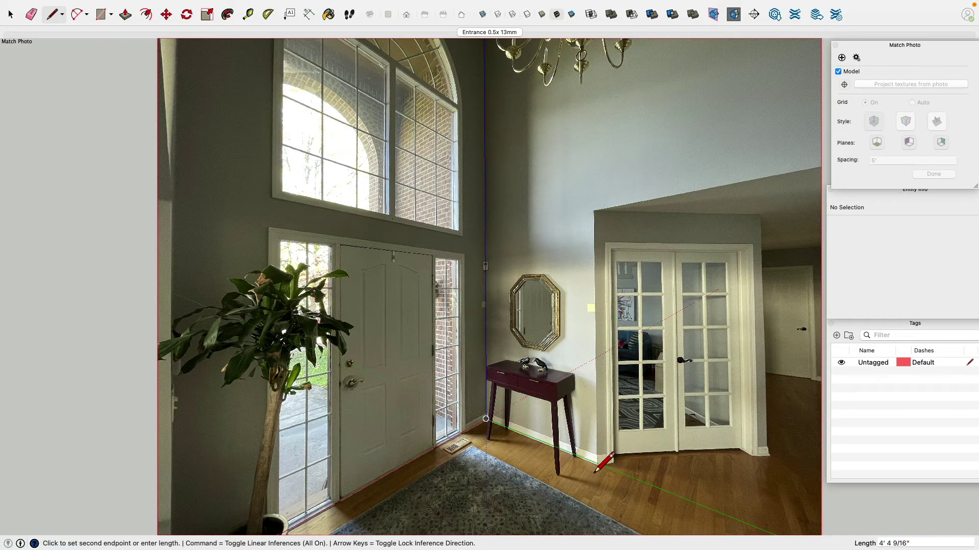
{"action": "type", "text": "4'7"}
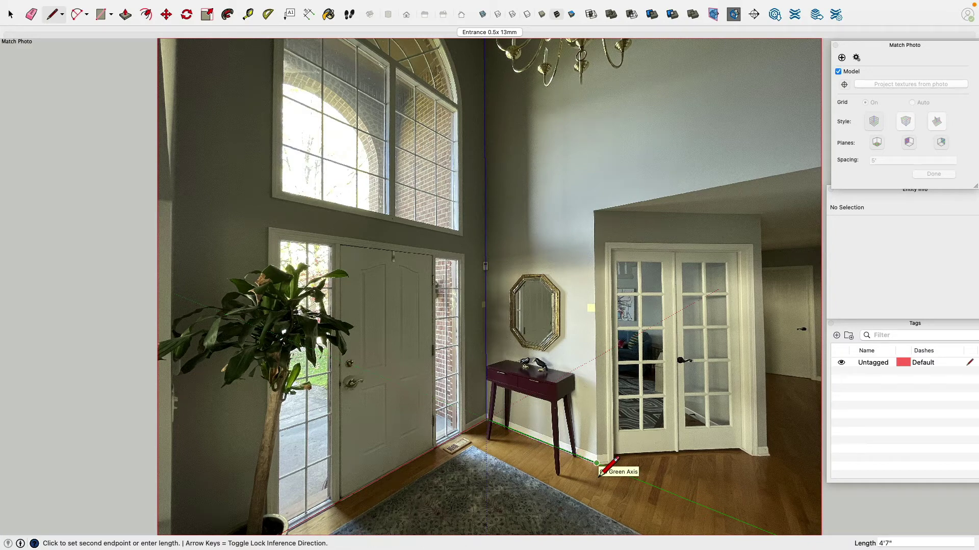
{"action": "key", "text": "Return"}
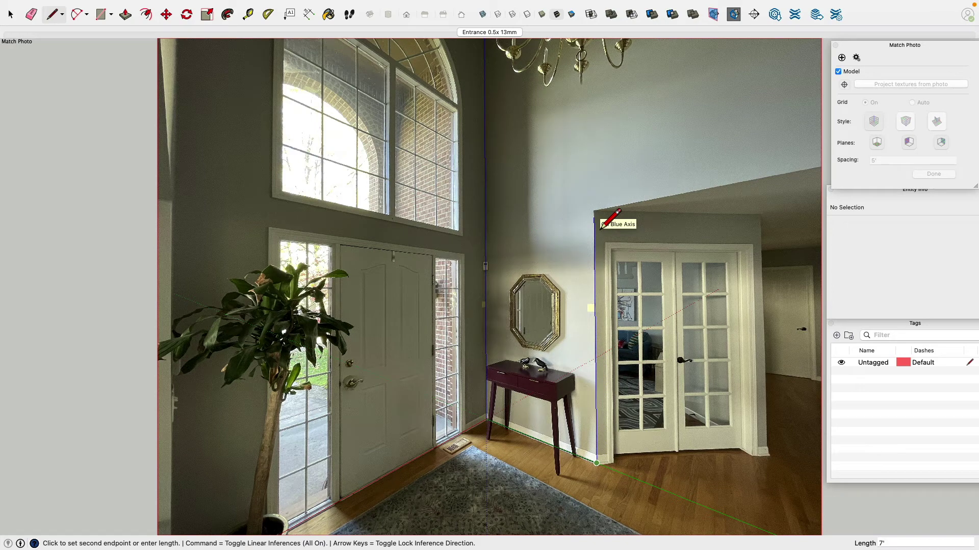
{"action": "type", "text": "7'11\""}
{"action": "key", "text": "Return"}
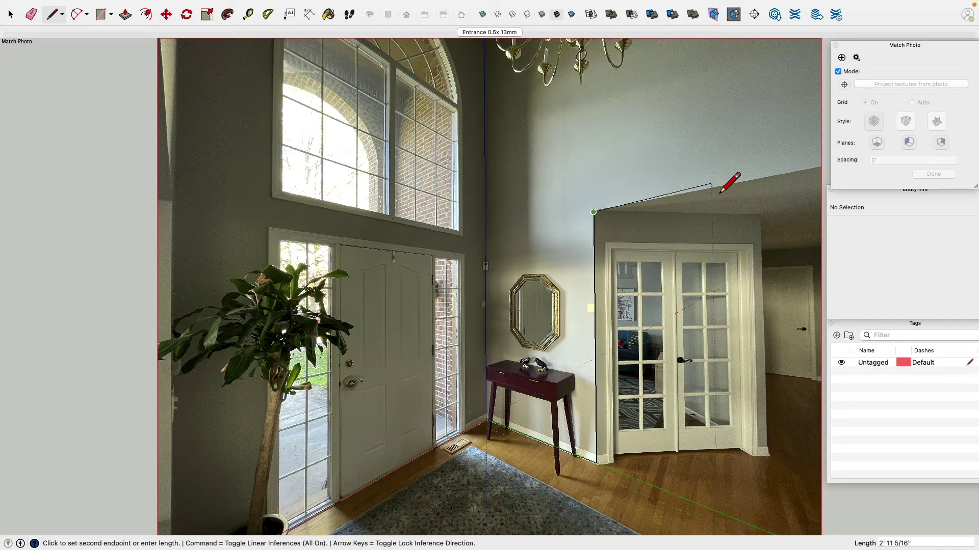
Trace the ceiling edge above the French doors, go up 2', and close the wall outline across to the blue axis and down to the origin
{"action": "left_click", "coordinate": [802, 172]}
{"action": "key", "text": "Escape"}
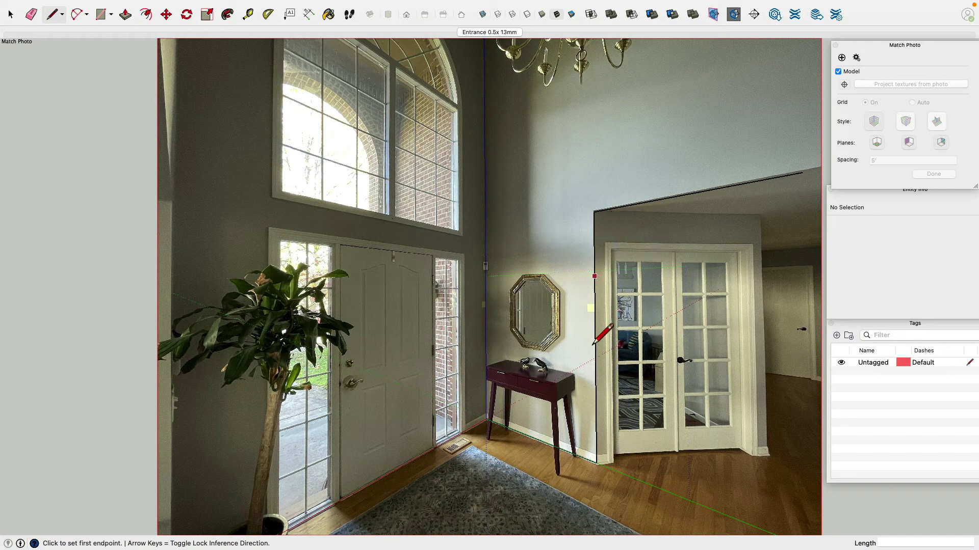
{"action": "left_click", "coordinate": [802, 172]}
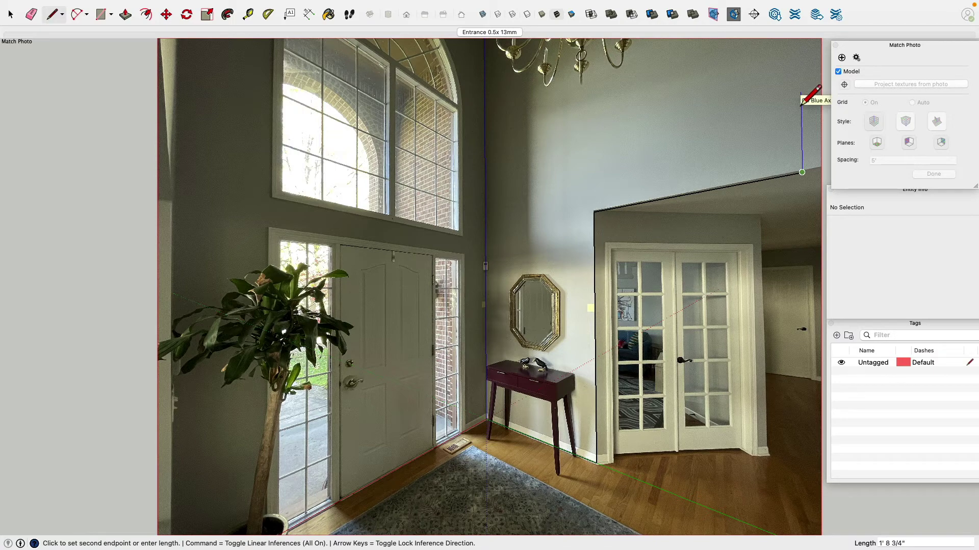
{"action": "type", "text": "2'"}
{"action": "key", "text": "Return"}
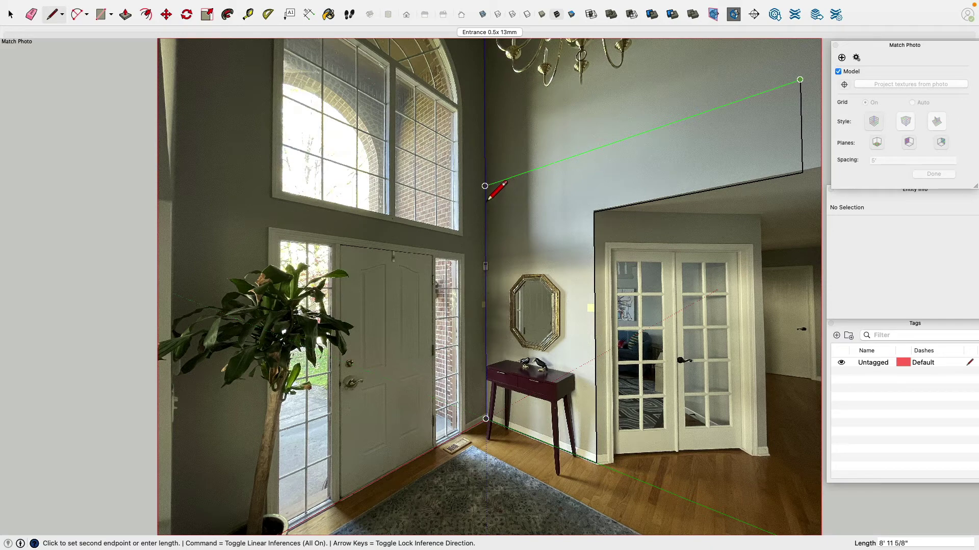
{"action": "left_click", "coordinate": [484, 186]}
{"action": "left_click", "coordinate": [492, 430]}
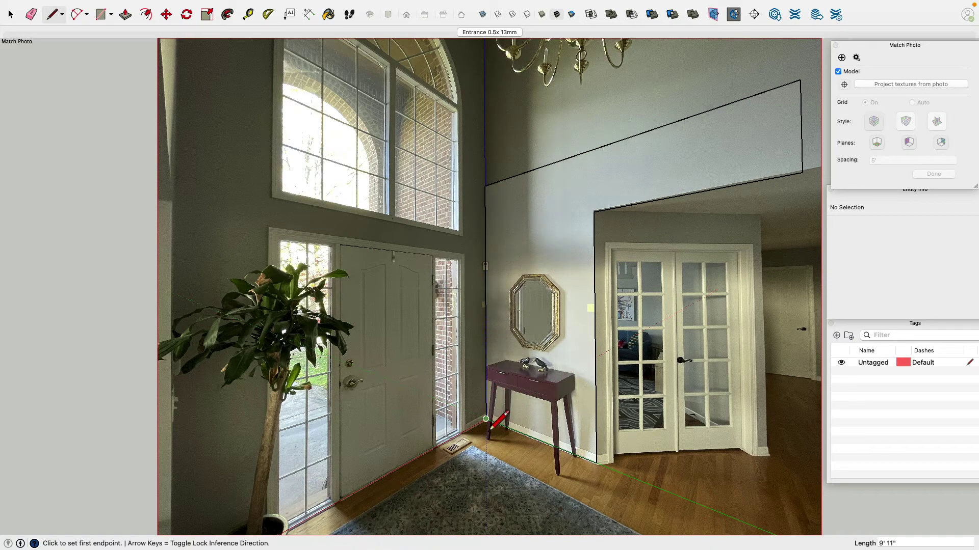
Check the wall outline in 3D, return to the Entrance 0.5x 13mm scene, and draw the front door wall's base line from the origin past the plant
{"action": "middle_click_drag", "start_coordinate": [605, 327], "coordinate": [562, 130]}
{"action": "left_click", "coordinate": [490, 32]}
{"action": "scroll", "coordinate": [486, 419], "scroll_direction": "down", "scroll_amount": 2}
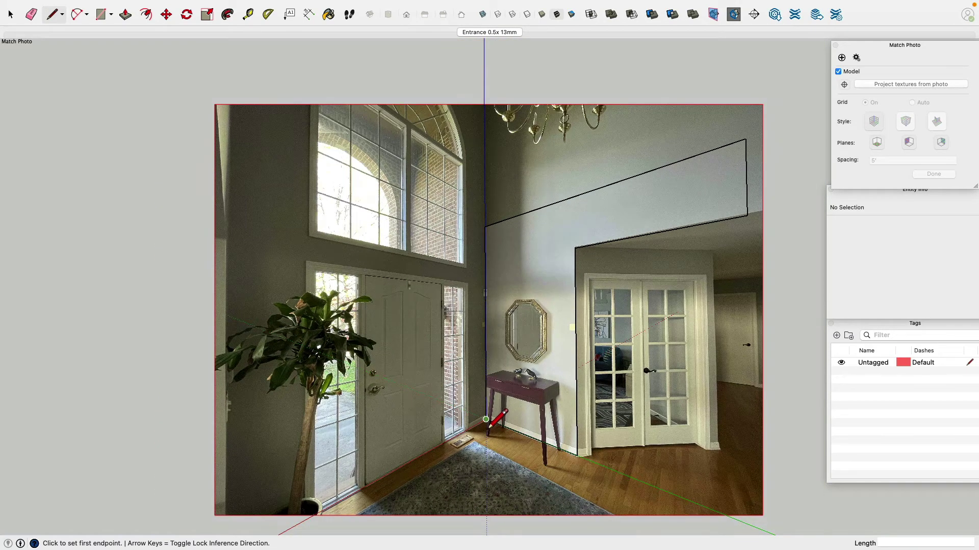
{"action": "left_click", "coordinate": [487, 426]}
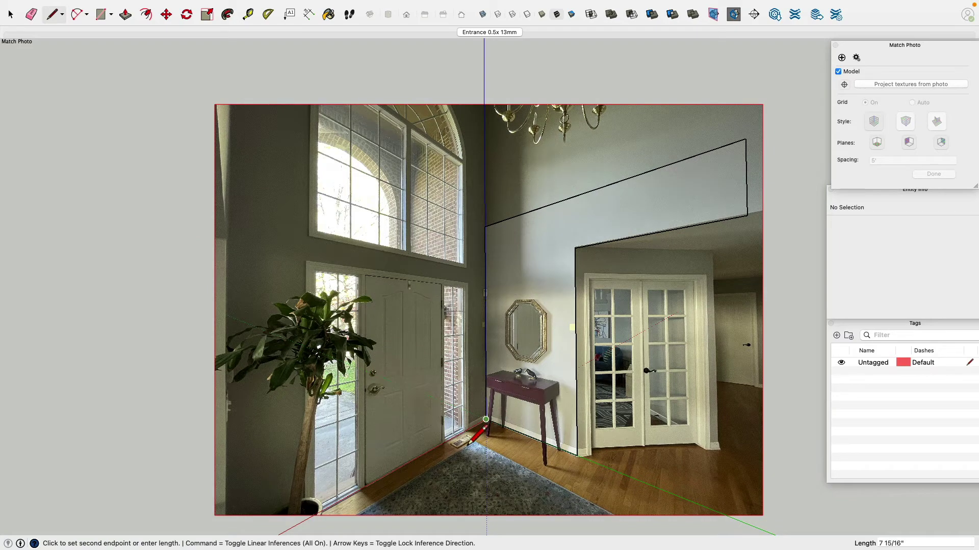
{"action": "left_click", "coordinate": [280, 533]}
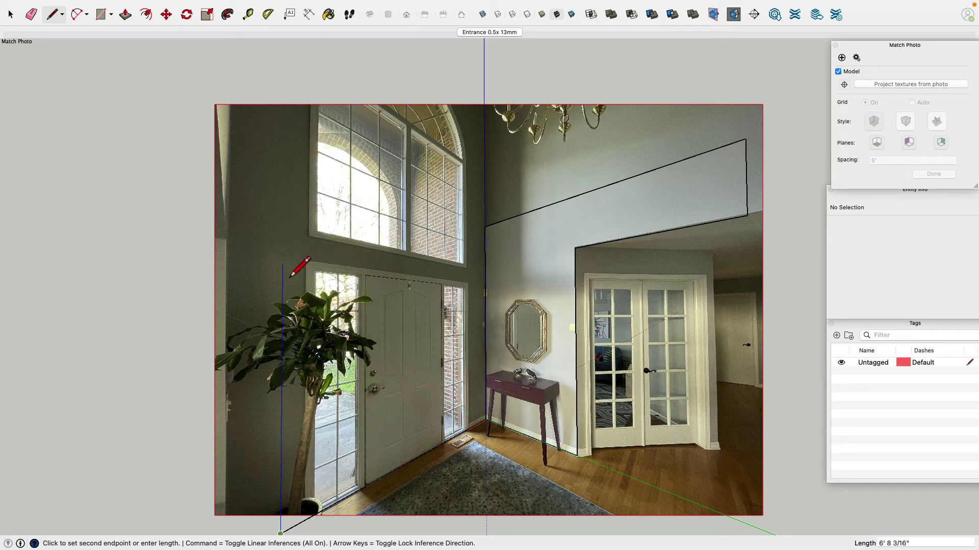
{"action": "left_click", "coordinate": [283, 257]}
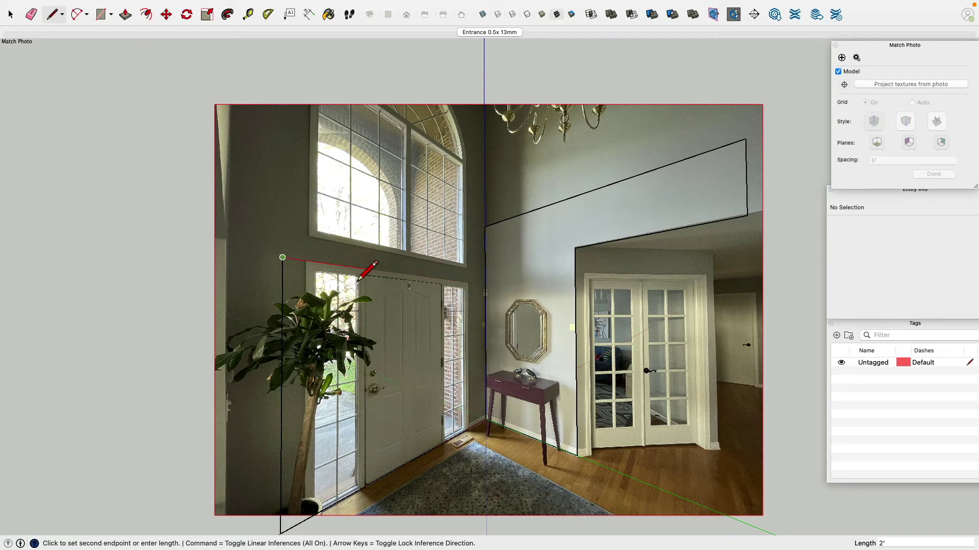
{"action": "key", "text": "Escape"}
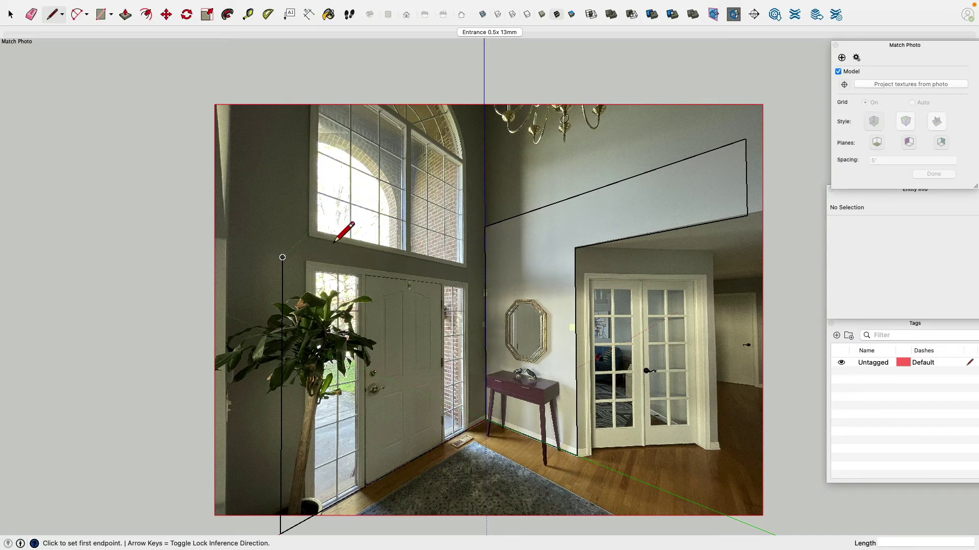
{"action": "key", "text": "super+z"}
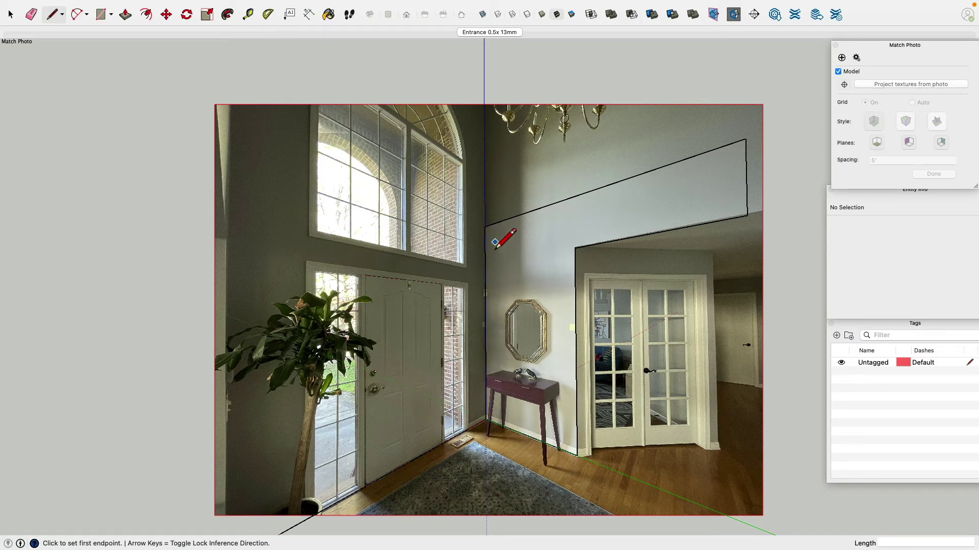
Draw the front door wall's top edge along the red axis from the shared wall corner across the large window
{"action": "left_click", "coordinate": [485, 227]}
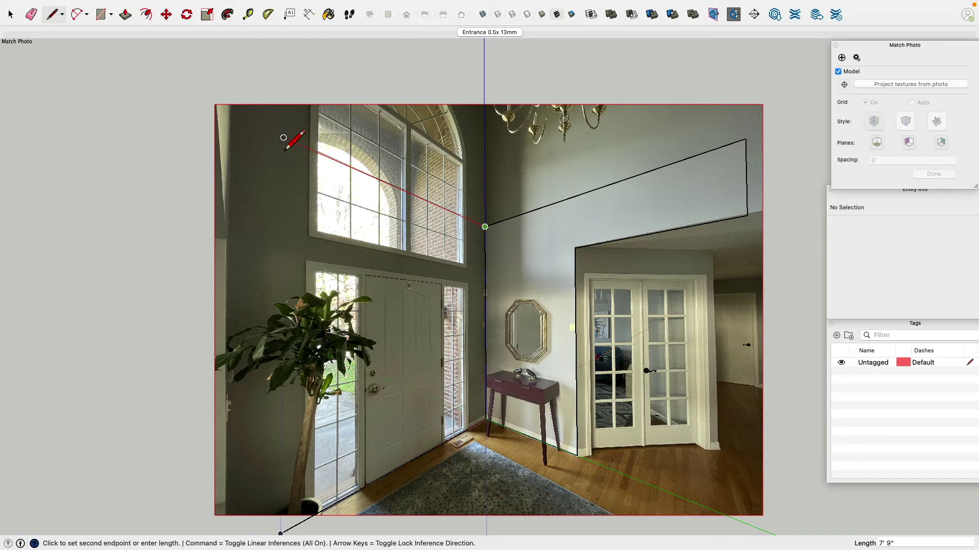
{"action": "left_click", "coordinate": [269, 132]}
{"action": "key", "text": "Escape"}
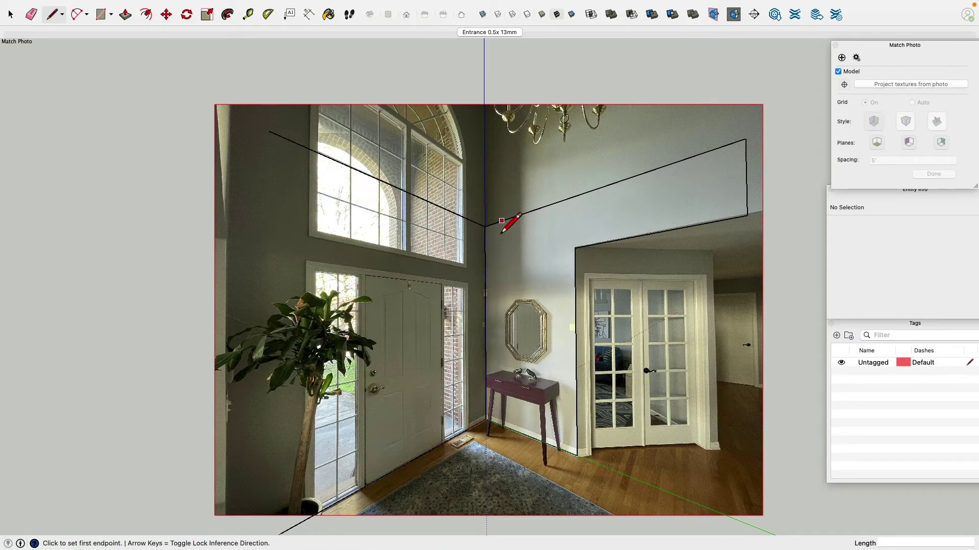
Close the front door wall with a 9'11" vertical edge from the base line's end and erase the top line's overhang
{"action": "scroll", "coordinate": [281, 533], "scroll_direction": "down", "scroll_amount": 3}
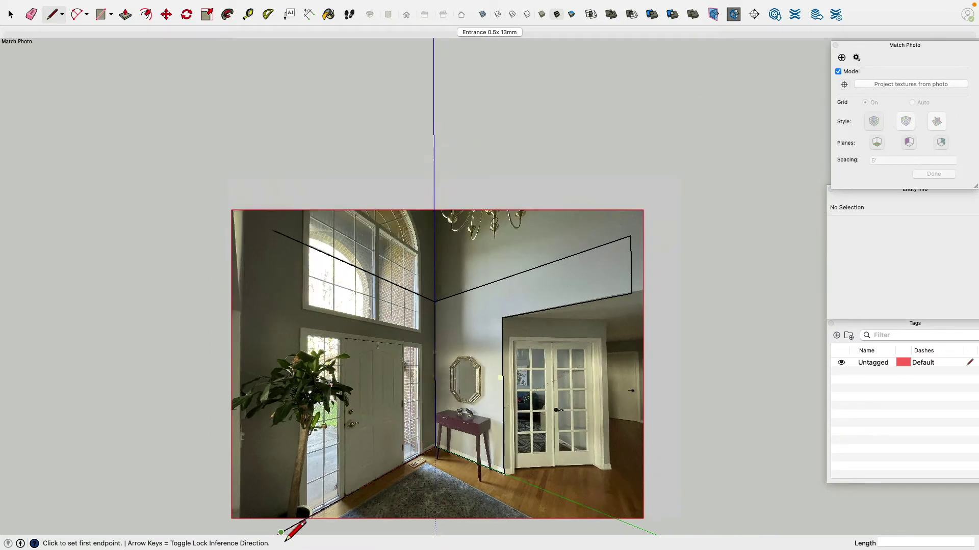
{"action": "left_click", "coordinate": [281, 533]}
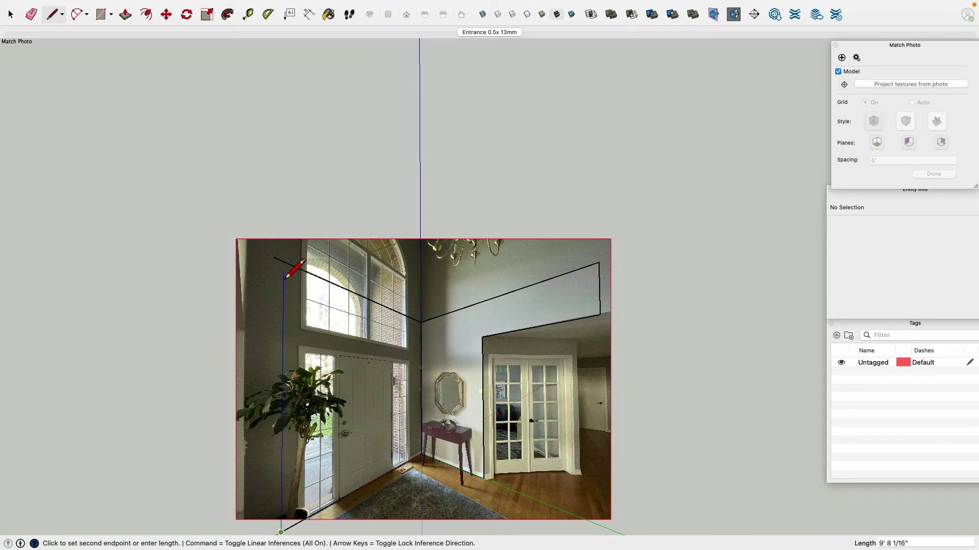
{"action": "left_click", "coordinate": [283, 263]}
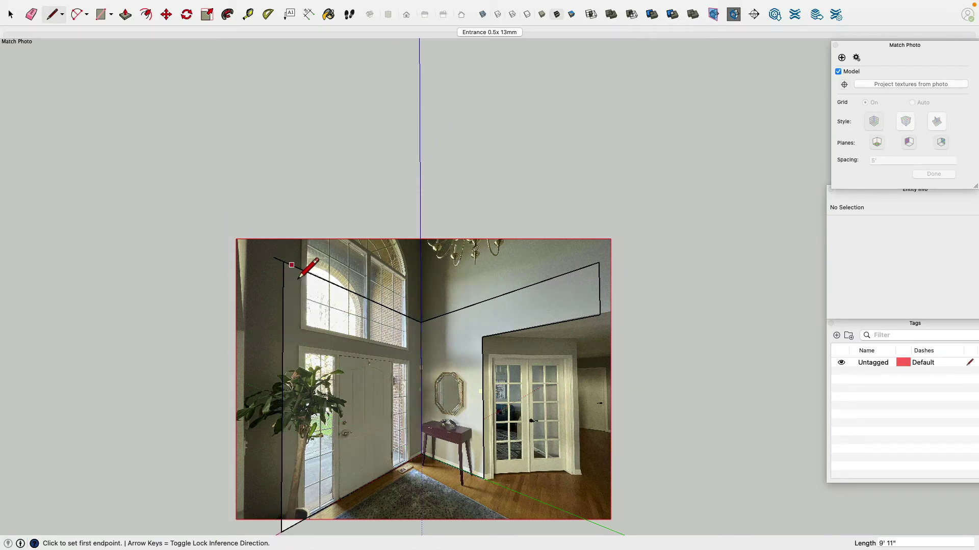
{"action": "left_click", "coordinate": [33, 15]}
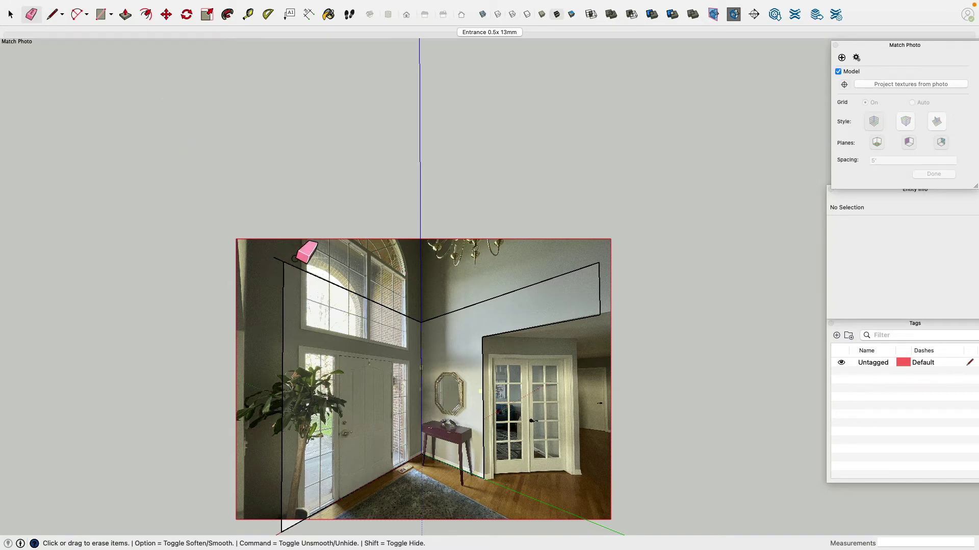
{"action": "left_click", "coordinate": [278, 261]}
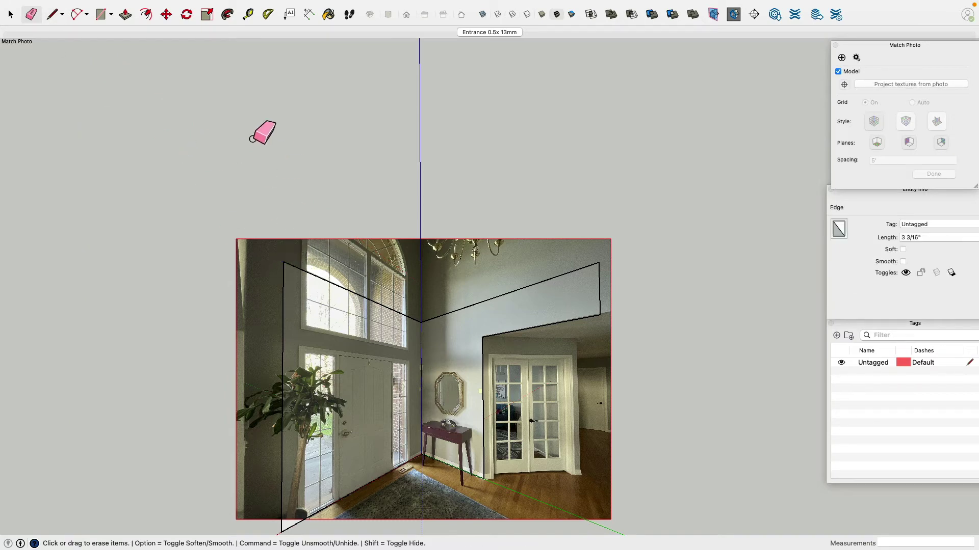
Outline the front door and sidelight frame on the wall face, about 6'11" high, from the base line over the top and back down
{"action": "left_click", "coordinate": [54, 15]}
{"action": "scroll", "coordinate": [393, 332], "scroll_direction": "down", "scroll_amount": 3}
{"action": "scroll", "coordinate": [331, 341], "scroll_direction": "up", "scroll_amount": 8}
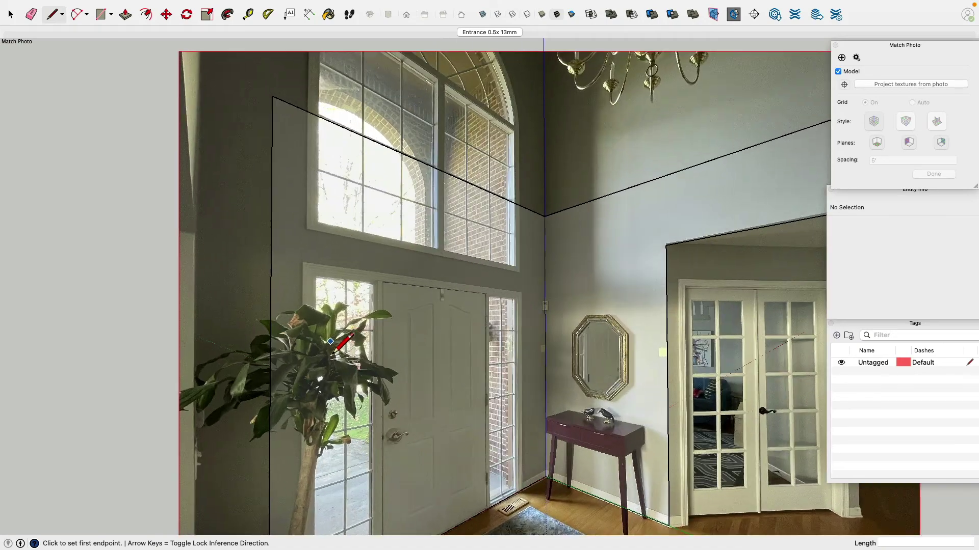
{"action": "scroll", "coordinate": [542, 443], "scroll_direction": "down", "scroll_amount": 3}
{"action": "scroll", "coordinate": [535, 485], "scroll_direction": "up", "scroll_amount": 6}
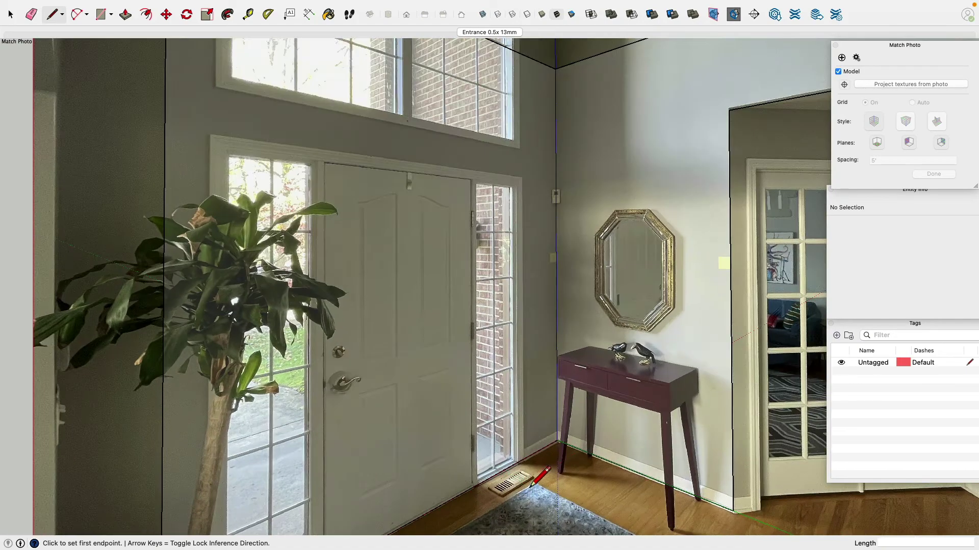
{"action": "left_click", "coordinate": [524, 459]}
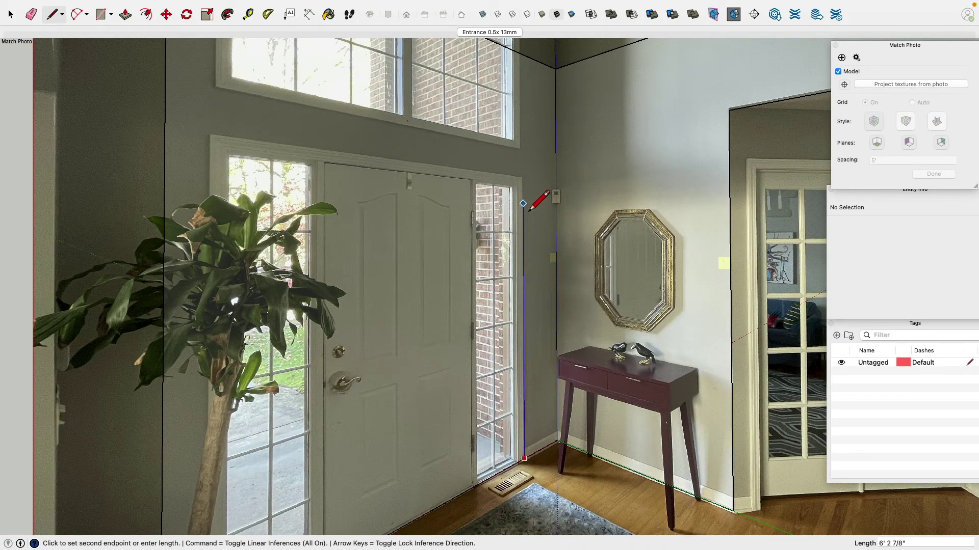
{"action": "left_click", "coordinate": [523, 175]}
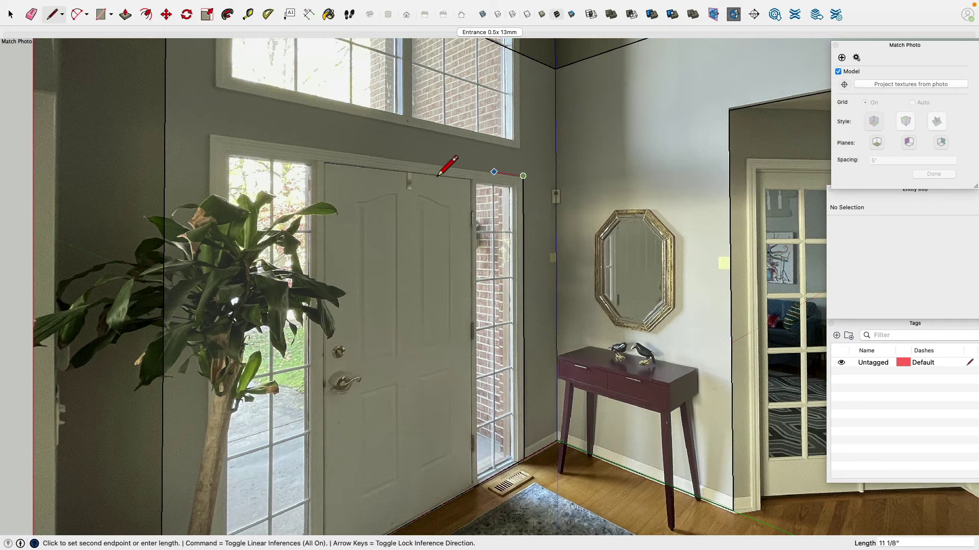
{"action": "left_click", "coordinate": [217, 131]}
{"action": "scroll", "coordinate": [218, 134], "scroll_direction": "down", "scroll_amount": 2}
{"action": "scroll", "coordinate": [213, 182], "scroll_direction": "down", "scroll_amount": 1}
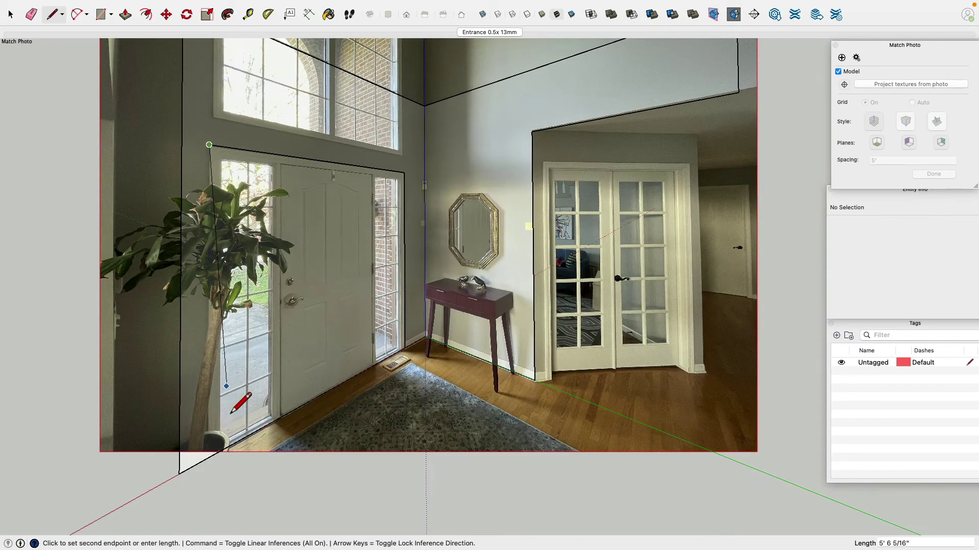
{"action": "left_click", "coordinate": [207, 459]}
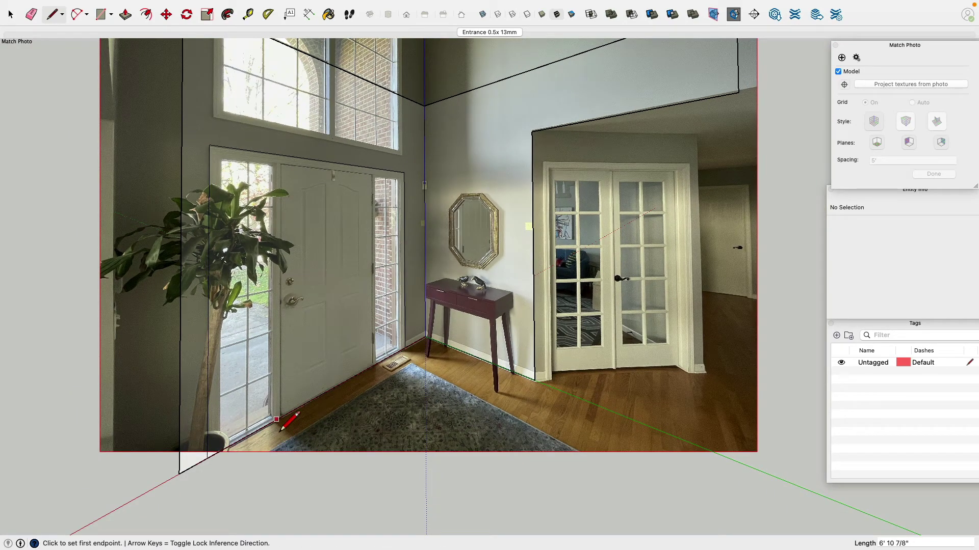
Outline the front door panel inside the frame, about 6'8" high, from the base line up, across and down
{"action": "left_click", "coordinate": [281, 417]}
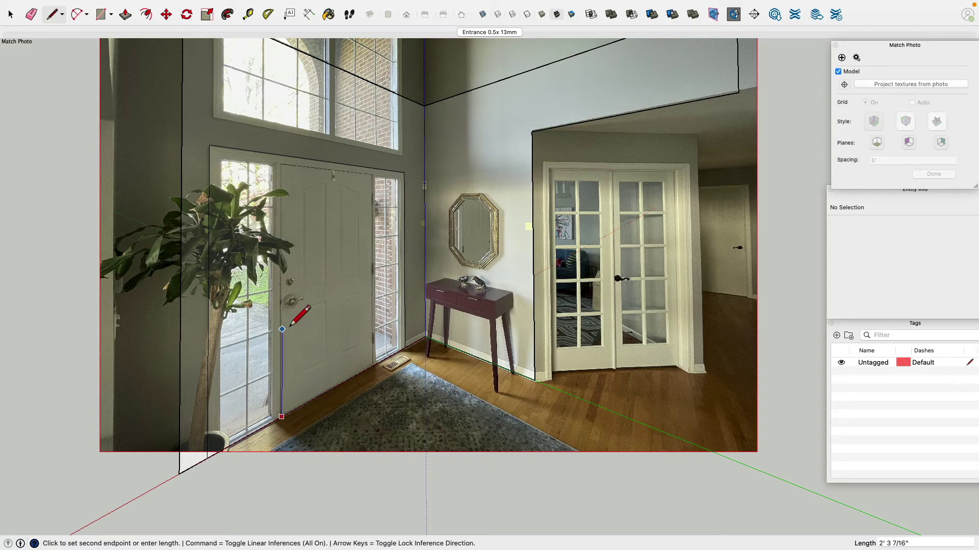
{"action": "left_click", "coordinate": [283, 165]}
{"action": "left_click", "coordinate": [372, 175]}
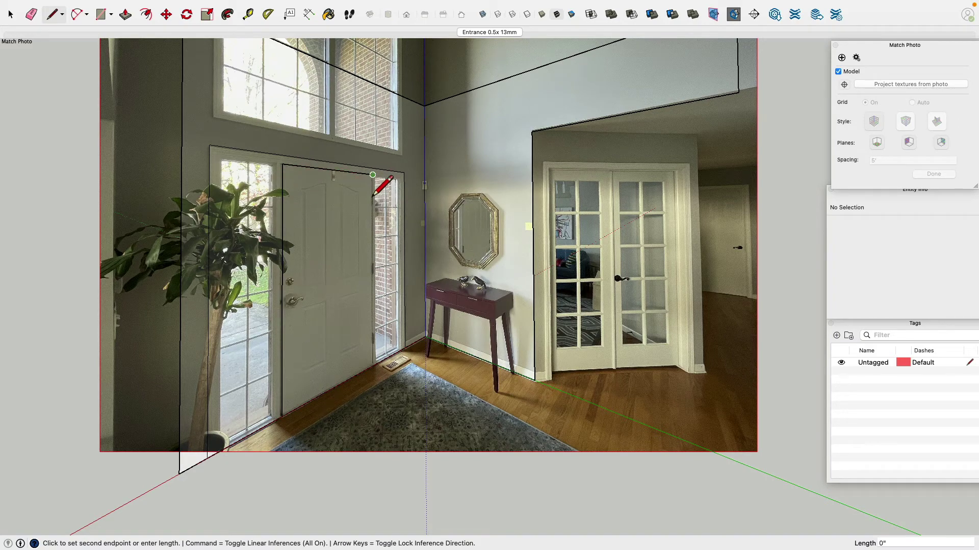
{"action": "left_click", "coordinate": [373, 363]}
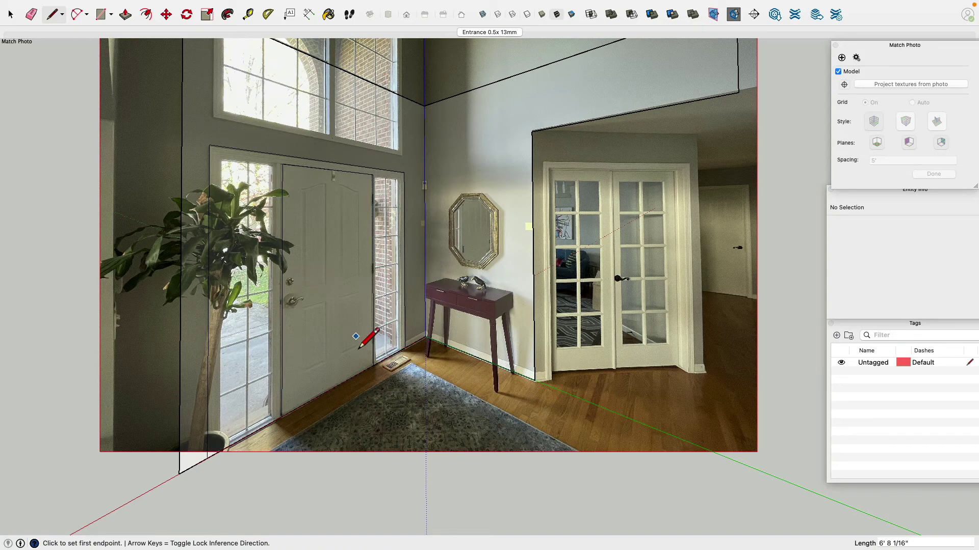
Extend both sides of the door frame up to the wall's top edge and draw the large window's bottom line between them, about 6'1" long
{"action": "scroll", "coordinate": [365, 337], "scroll_direction": "down", "scroll_amount": 3}
{"action": "scroll", "coordinate": [299, 156], "scroll_direction": "up", "scroll_amount": 2}
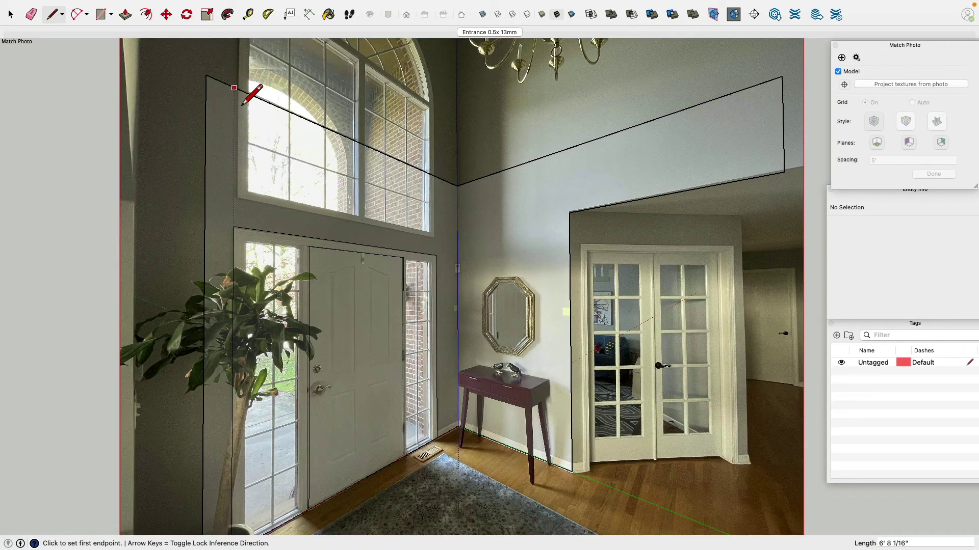
{"action": "left_click", "coordinate": [233, 227]}
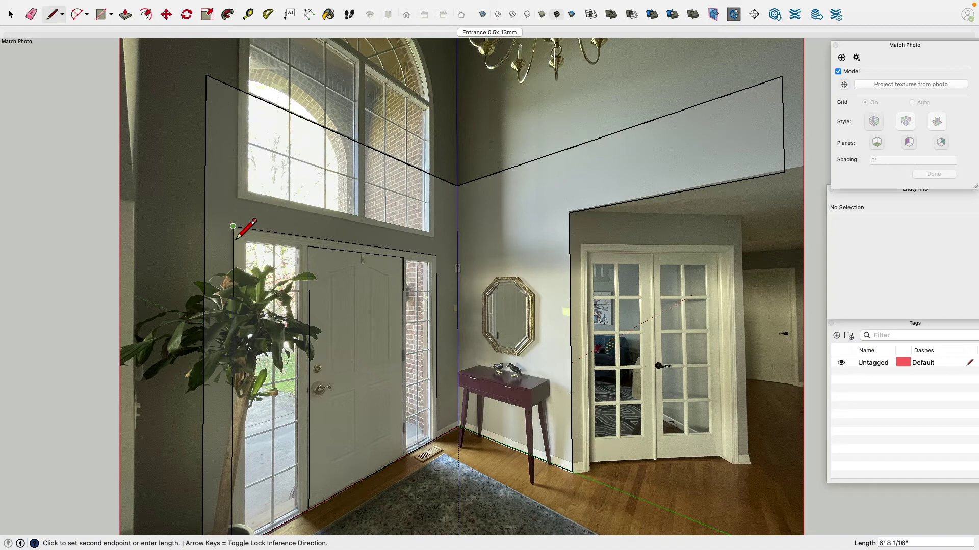
{"action": "left_click", "coordinate": [234, 91]}
{"action": "left_click", "coordinate": [437, 256]}
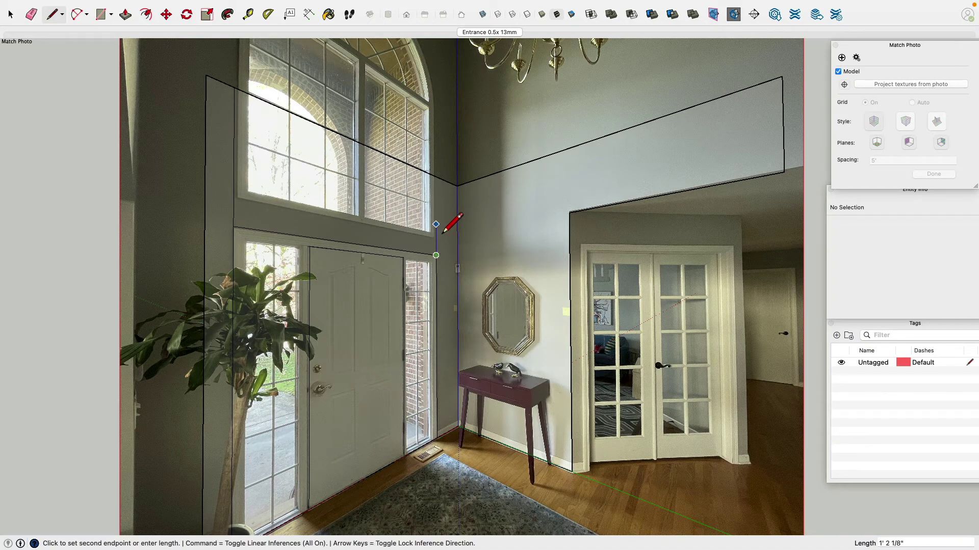
{"action": "left_click", "coordinate": [436, 177]}
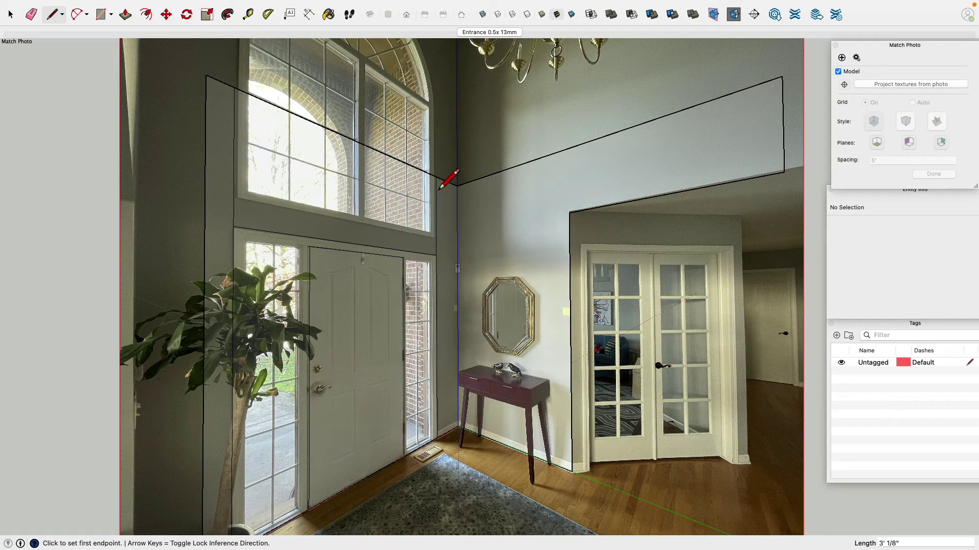
{"action": "left_click", "coordinate": [436, 240]}
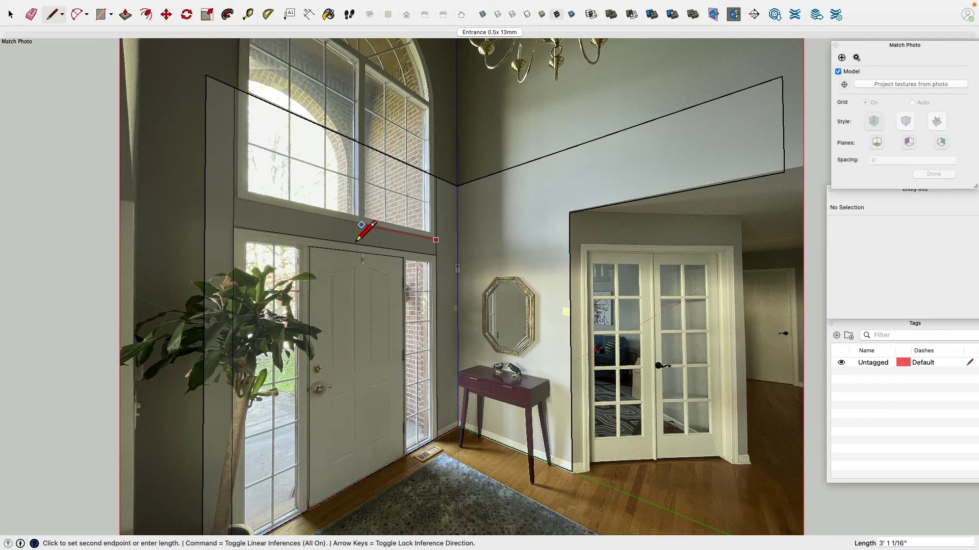
{"action": "left_click", "coordinate": [234, 198]}
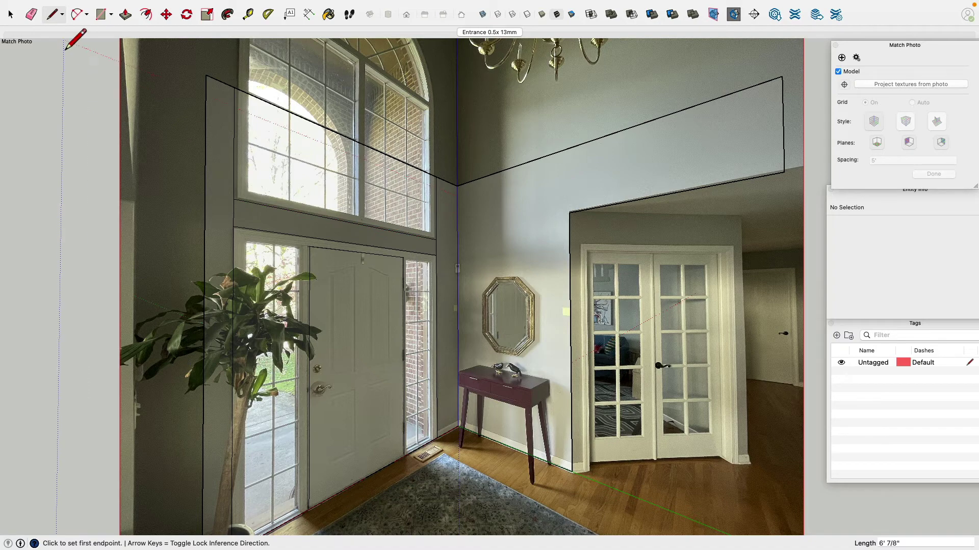
Try to move the large window's bottom line up by about 9/16", and undo the move
{"action": "left_click", "coordinate": [165, 15]}
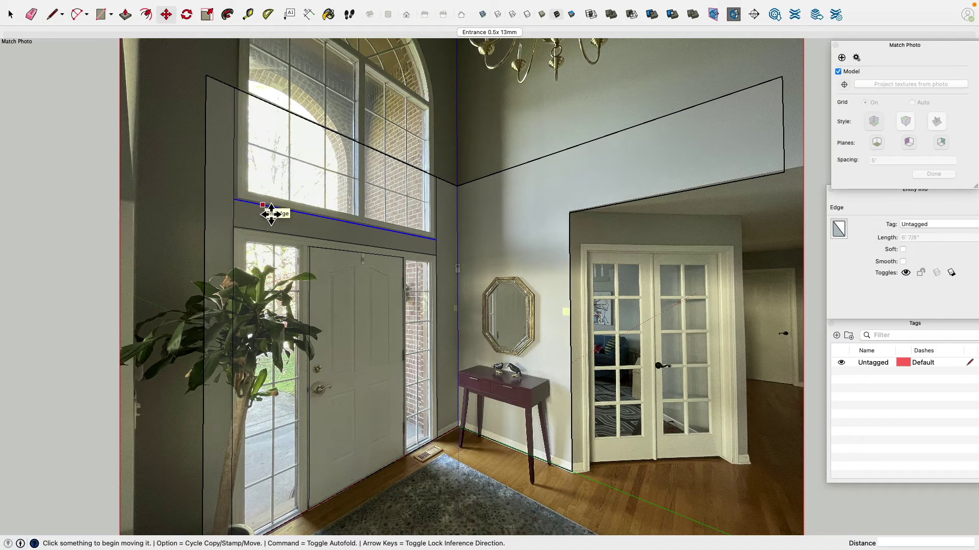
{"action": "left_click", "coordinate": [271, 214]}
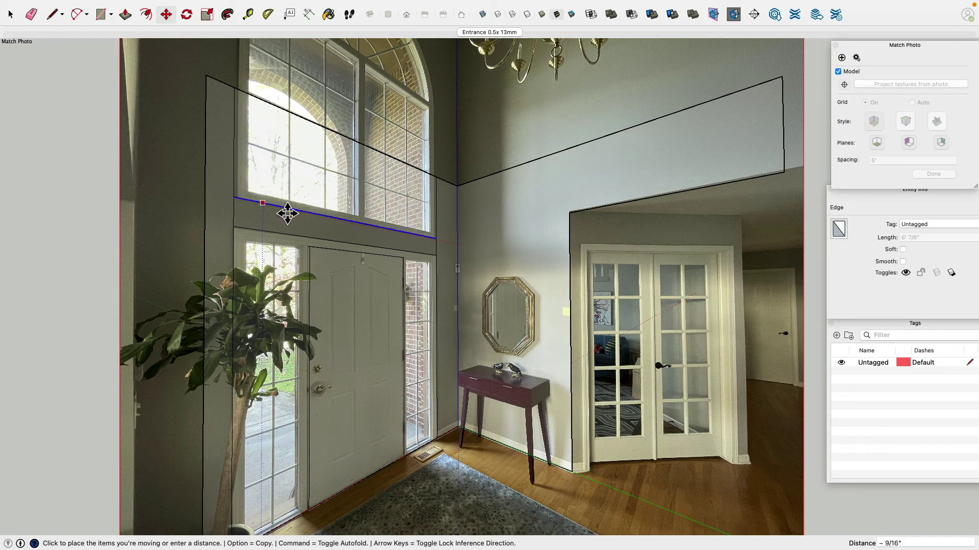
{"action": "left_click", "coordinate": [287, 212]}
{"action": "key", "text": "super+z"}
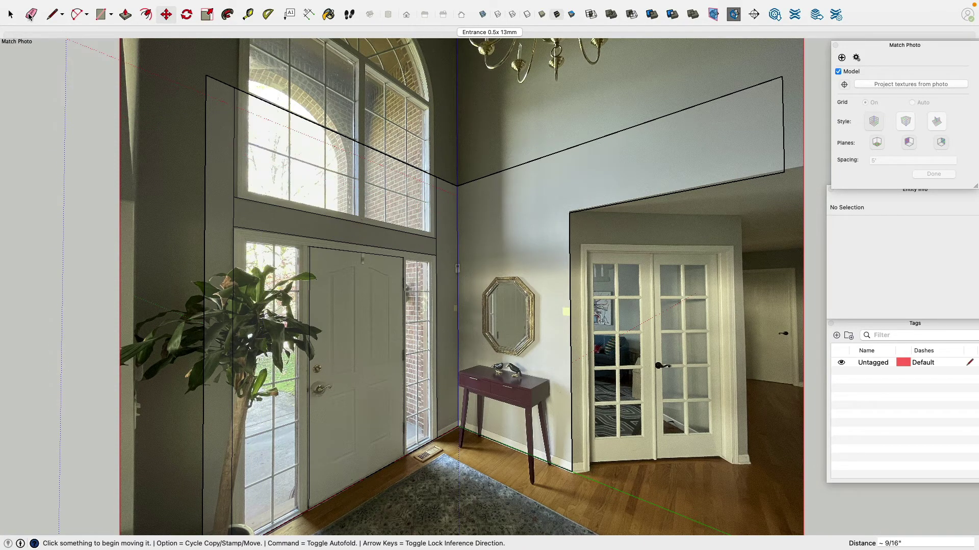
Select the three stacked vertical edges beside the wall corner and move them together by 1/16" along the wall
{"action": "key", "text": "space"}
{"action": "left_click", "coordinate": [437, 262]}
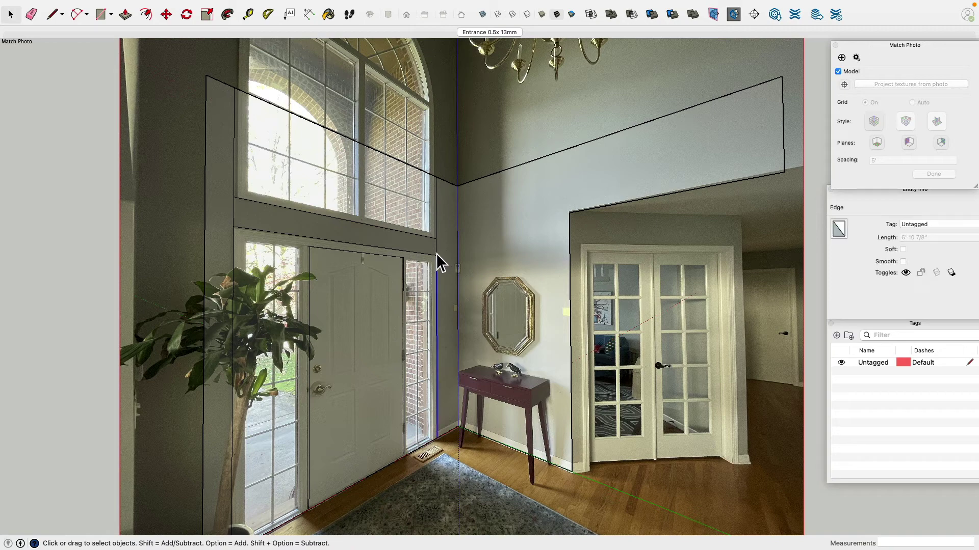
{"action": "left_click", "coordinate": [437, 252], "text": "shift"}
{"action": "left_click", "coordinate": [437, 257], "text": "shift"}
{"action": "left_click", "coordinate": [437, 223], "text": "shift"}
{"action": "left_click", "coordinate": [437, 224], "text": "shift"}
{"action": "left_click", "coordinate": [166, 14]}
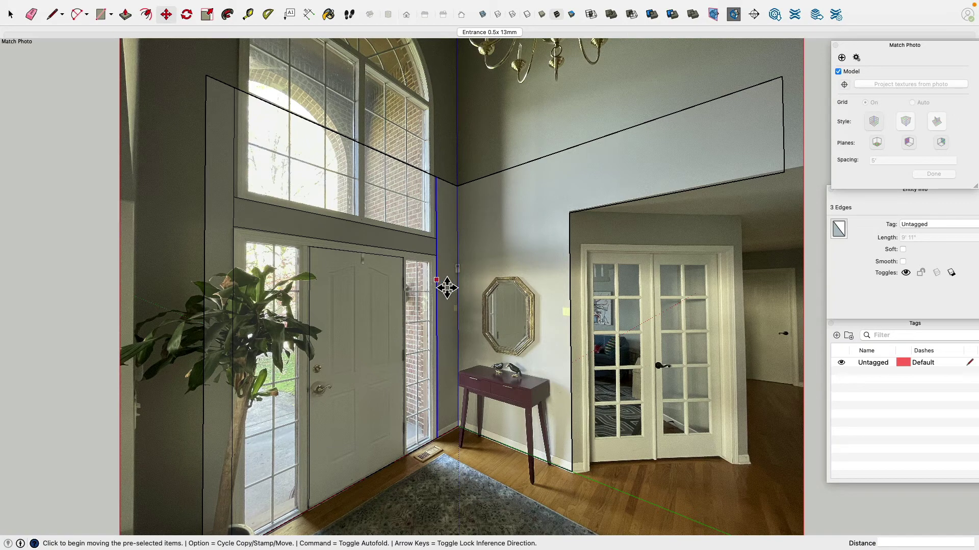
{"action": "left_click", "coordinate": [443, 286]}
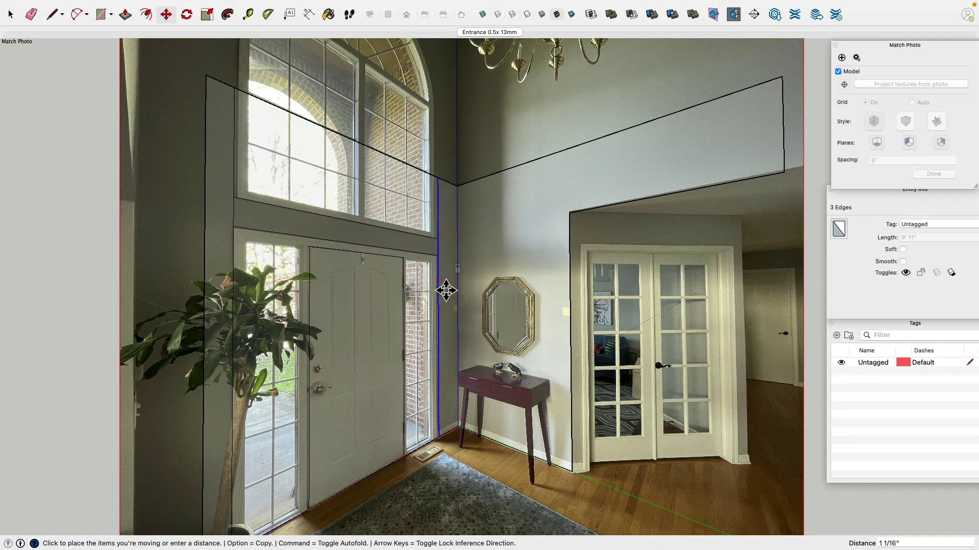
{"action": "left_click", "coordinate": [445, 292]}
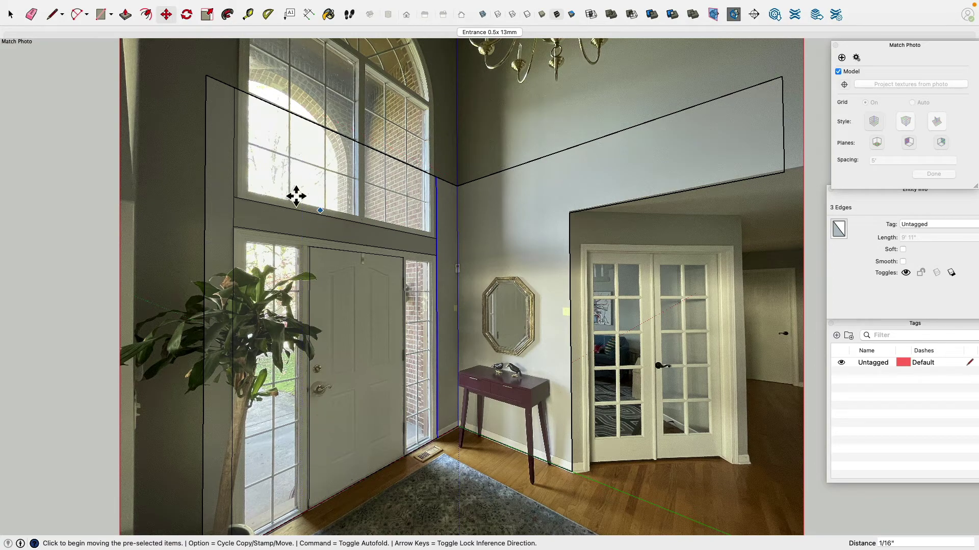
Outline the sidelight nearest the wall corner, from the base line up and across to the door panel's upper corner
{"action": "left_click", "coordinate": [50, 15]}
{"action": "scroll", "coordinate": [439, 448], "scroll_direction": "down", "scroll_amount": 1}
{"action": "scroll", "coordinate": [438, 449], "scroll_direction": "up", "scroll_amount": 8}
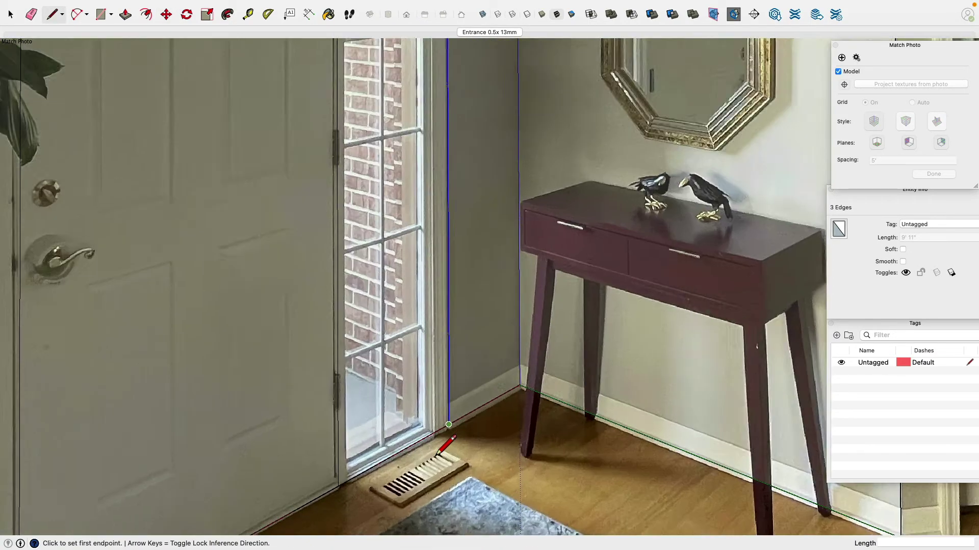
{"action": "left_click", "coordinate": [437, 416]}
{"action": "scroll", "coordinate": [437, 422], "scroll_direction": "down", "scroll_amount": 8}
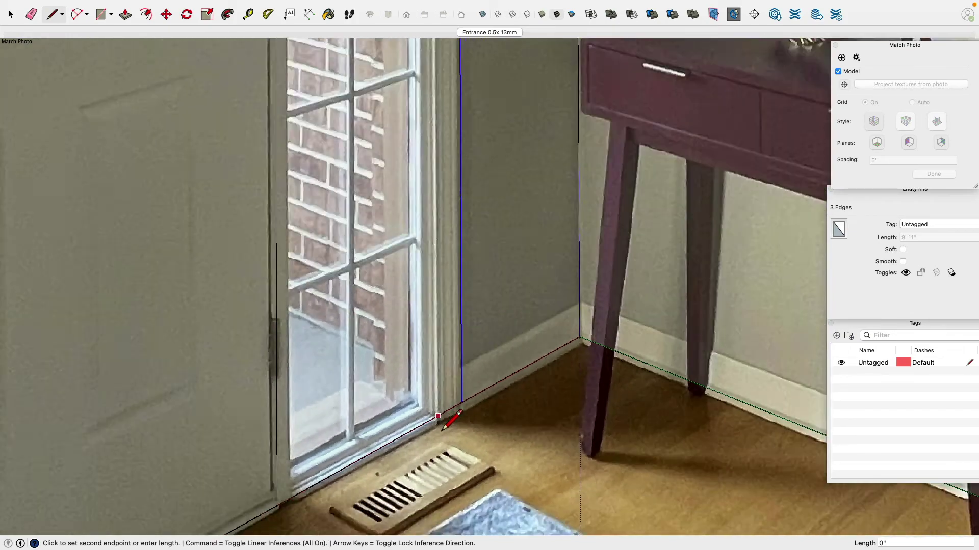
{"action": "scroll", "coordinate": [436, 262], "scroll_direction": "down", "scroll_amount": 2}
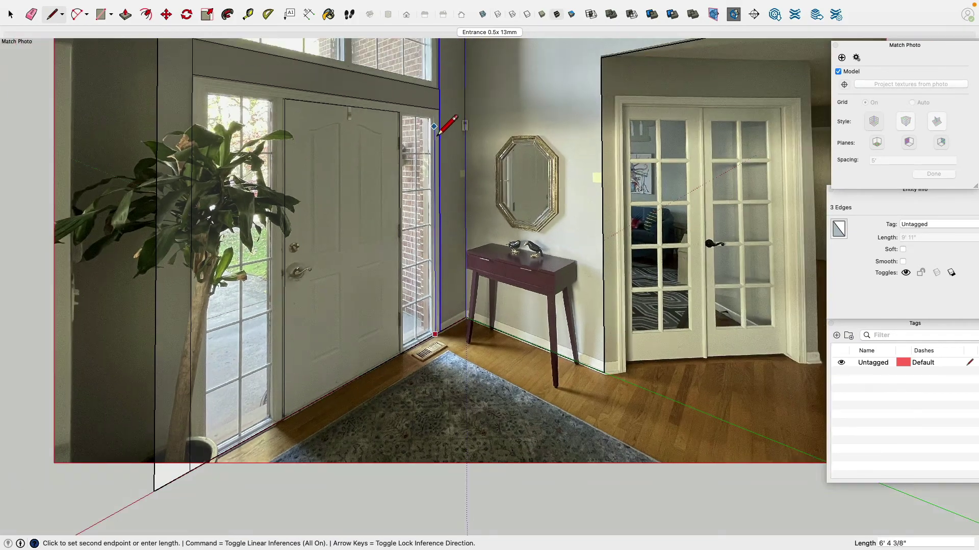
{"action": "scroll", "coordinate": [441, 115], "scroll_direction": "up", "scroll_amount": 3}
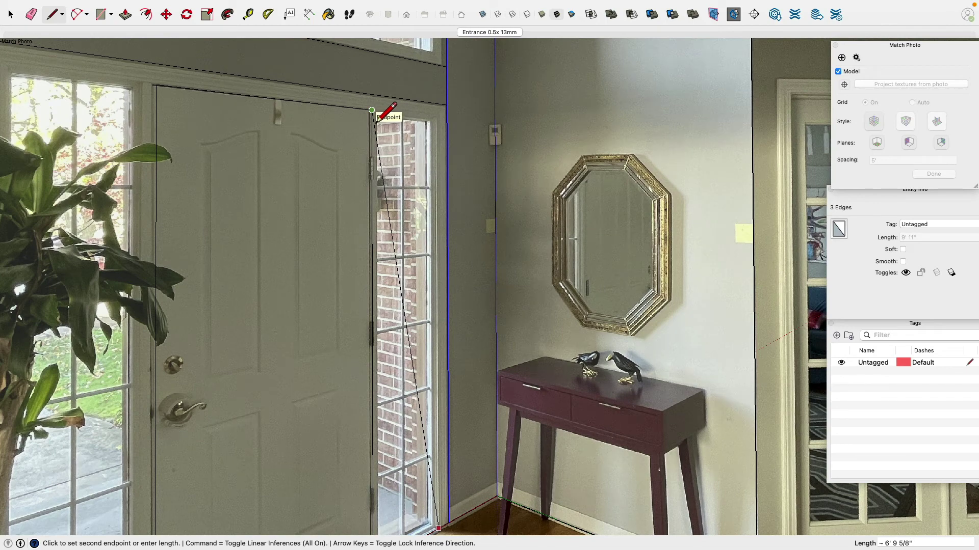
{"action": "left_click", "coordinate": [437, 118]}
{"action": "left_click", "coordinate": [378, 111]}
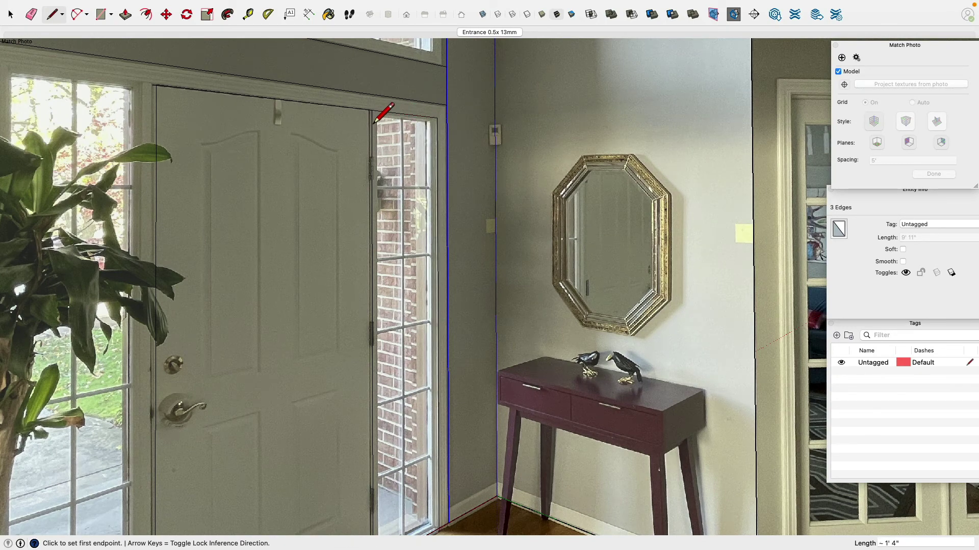
Outline the sidelight behind the plant, about 1'4" wide, from the door panel's upper corner across and down to the base line
{"action": "scroll", "coordinate": [371, 139], "scroll_direction": "down", "scroll_amount": 3}
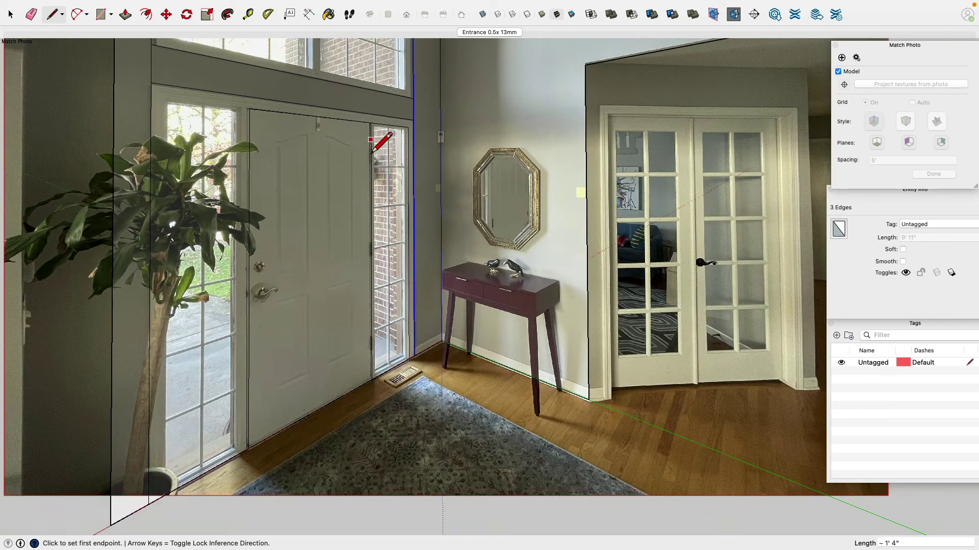
{"action": "left_click", "coordinate": [250, 113]}
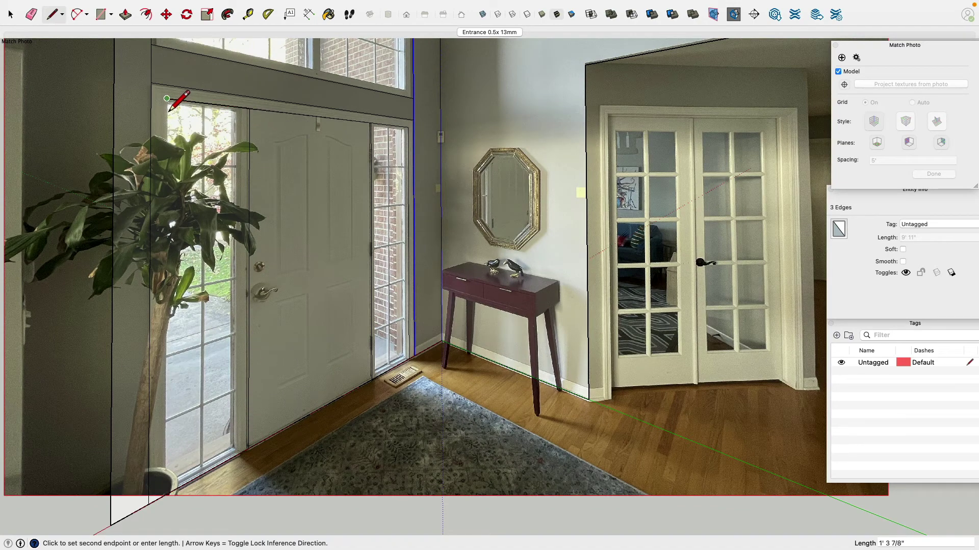
{"action": "left_click", "coordinate": [166, 98]}
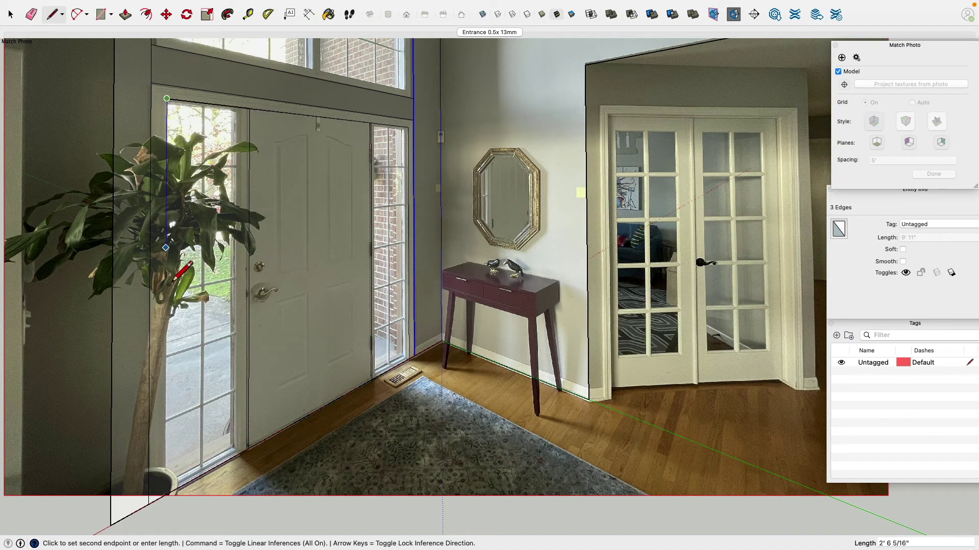
{"action": "left_click", "coordinate": [171, 504]}
{"action": "scroll", "coordinate": [229, 374], "scroll_direction": "down", "scroll_amount": 3}
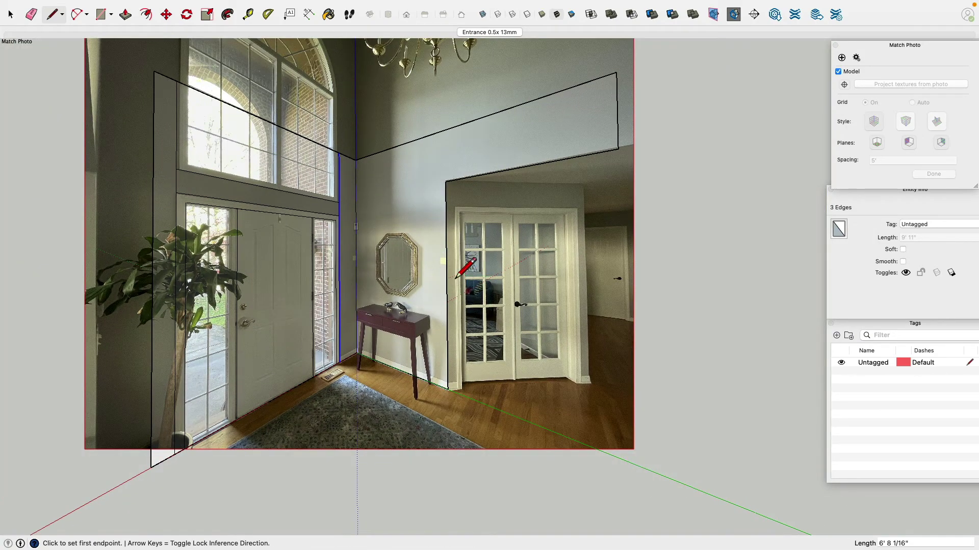
Return to the Entrance 0.5x 13mm scene and draw the French door wall's base line, about 5'10" long, to the far baseboard corner
{"action": "mouse_move", "coordinate": [574, 190]}
{"action": "middle_mouse_down"}
{"action": "mouse_move", "coordinate": [466, 288]}
{"action": "mouse_move", "coordinate": [254, 271]}
{"action": "mouse_move", "coordinate": [387, 159]}
{"action": "mouse_move", "coordinate": [229, 284]}
{"action": "mouse_move", "coordinate": [391, 182]}
{"action": "middle_mouse_up"}
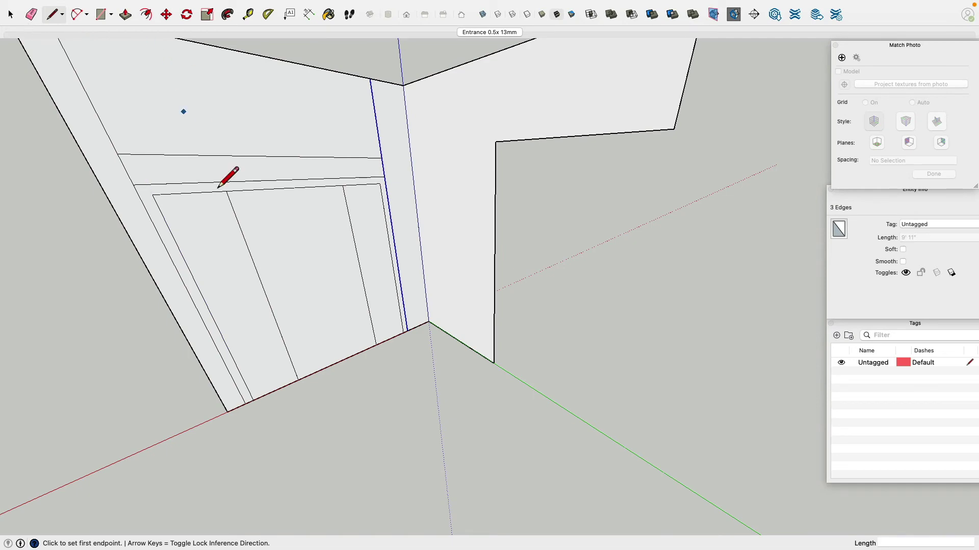
{"action": "left_click", "coordinate": [478, 33]}
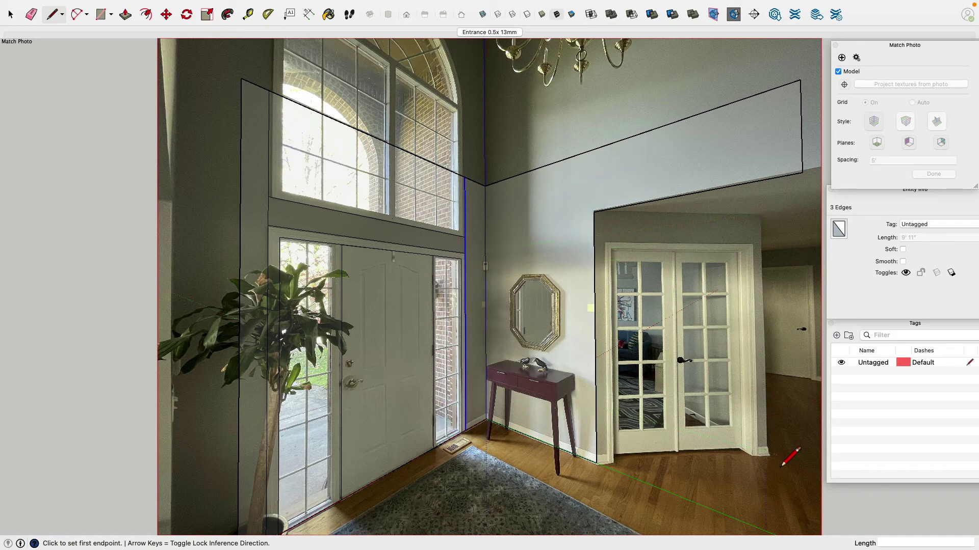
{"action": "left_click", "coordinate": [597, 474]}
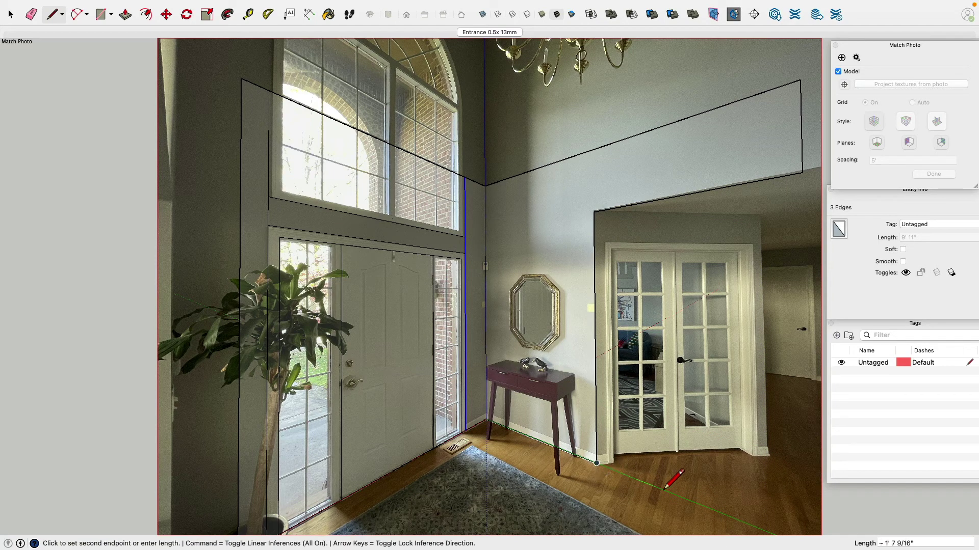
{"action": "scroll", "coordinate": [783, 469], "scroll_direction": "down", "scroll_amount": 5}
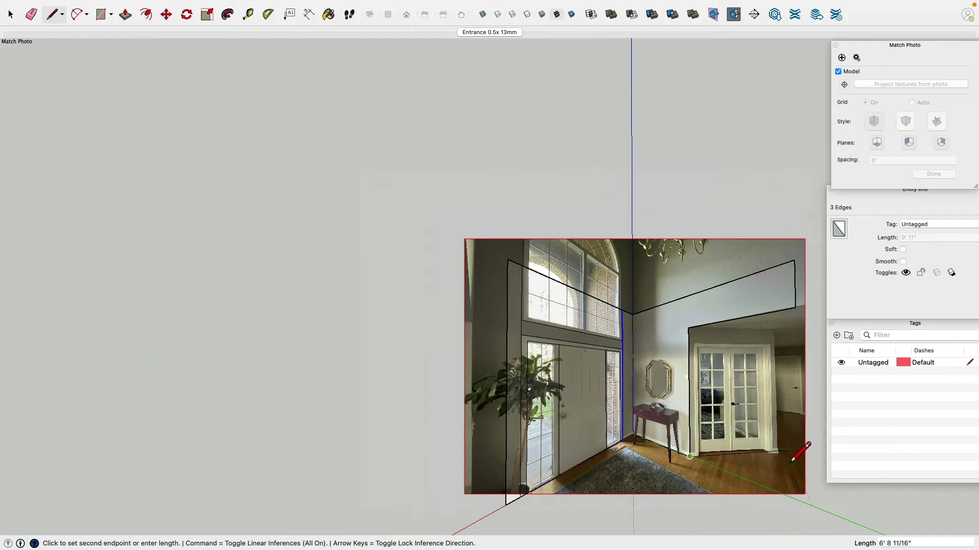
{"action": "scroll", "coordinate": [781, 467], "scroll_direction": "up", "scroll_amount": 10}
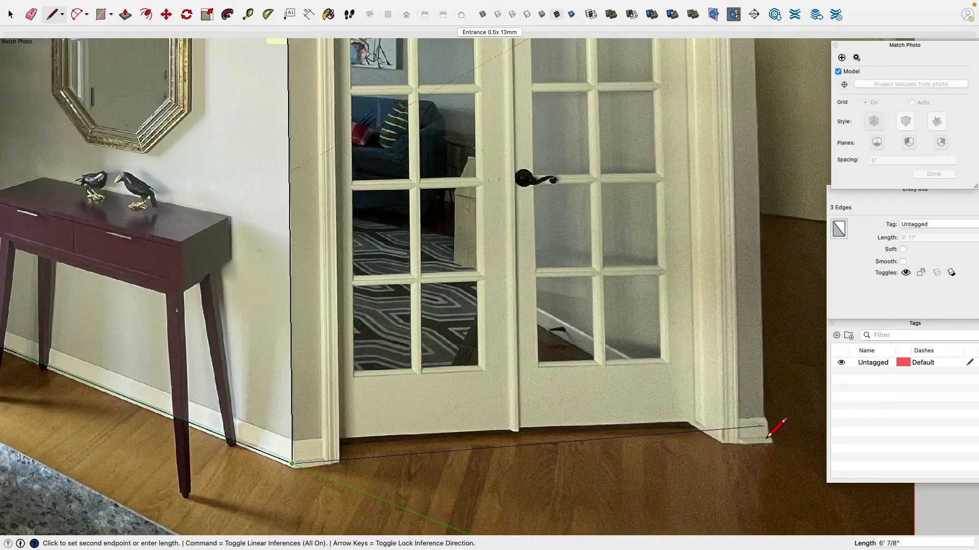
{"action": "scroll", "coordinate": [767, 448], "scroll_direction": "up", "scroll_amount": 2}
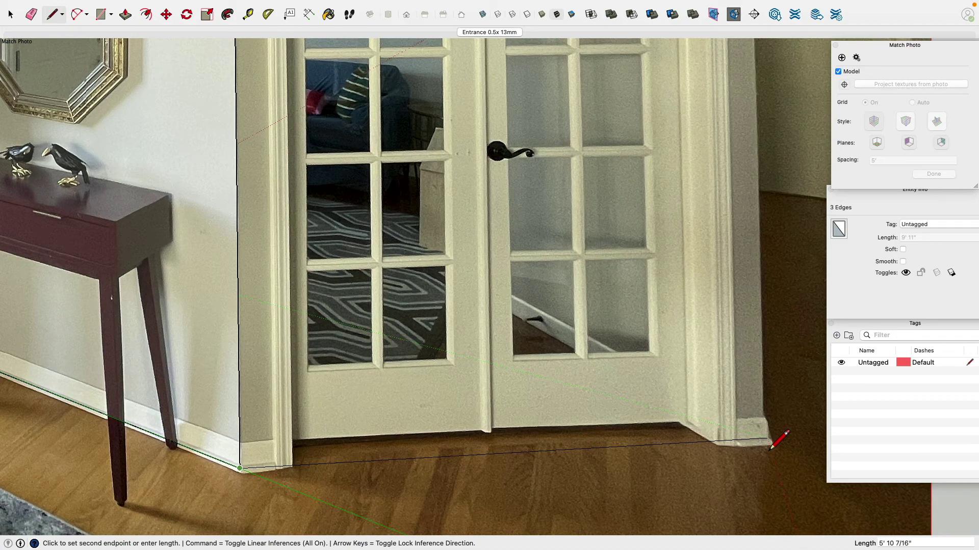
{"action": "left_click", "coordinate": [770, 448]}
Close the French door wall with a vertical edge at its far end and a top edge back to the side wall
{"action": "scroll", "coordinate": [770, 449], "scroll_direction": "down", "scroll_amount": 5}
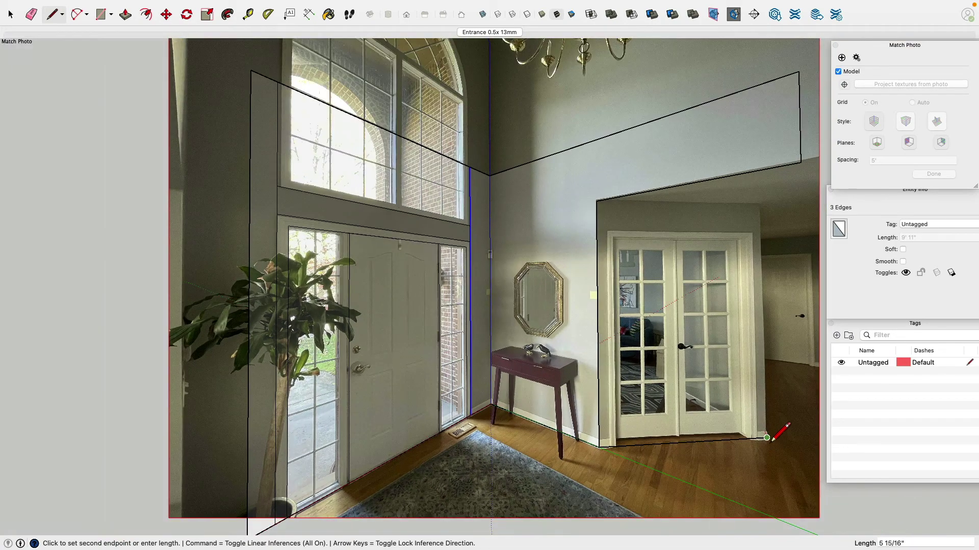
{"action": "left_click", "coordinate": [762, 204]}
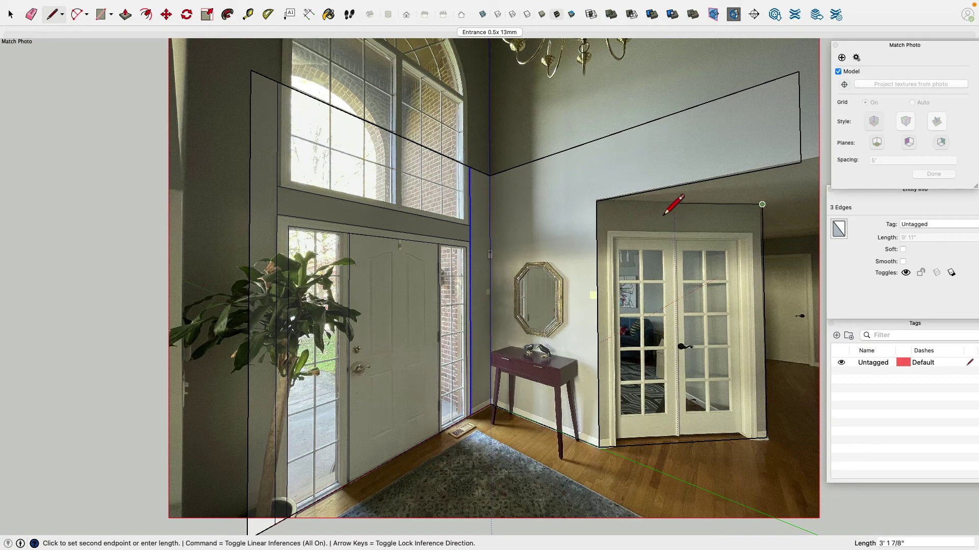
{"action": "left_click", "coordinate": [600, 214]}
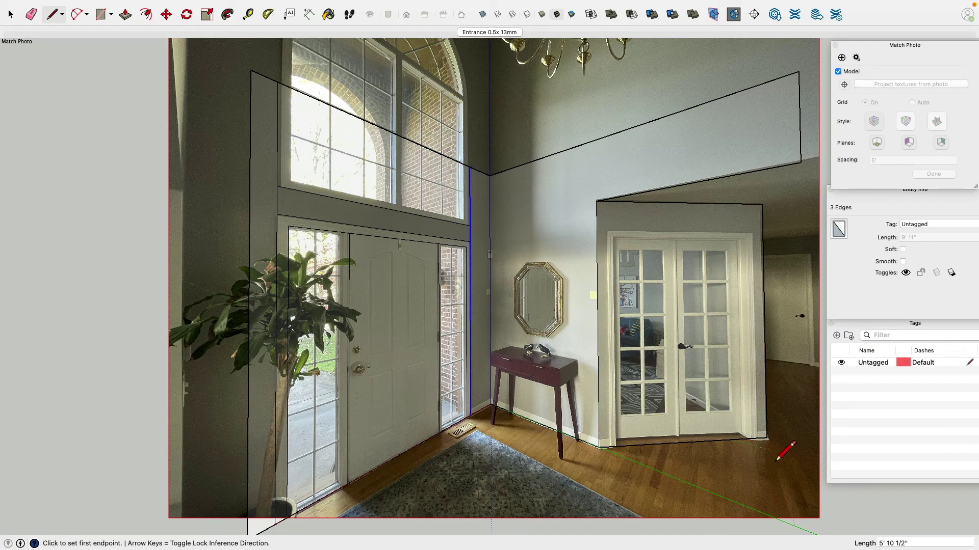
Draw a floor edge from the French door wall's far base corner, parallel to the front wall, to the green axis
{"action": "scroll", "coordinate": [755, 432], "scroll_direction": "down", "scroll_amount": 3}
{"action": "middle_click_drag", "start_coordinate": [741, 348], "coordinate": [617, 482]}
{"action": "middle_click_drag", "start_coordinate": [743, 404], "coordinate": [496, 326]}
{"action": "left_click", "coordinate": [500, 235]}
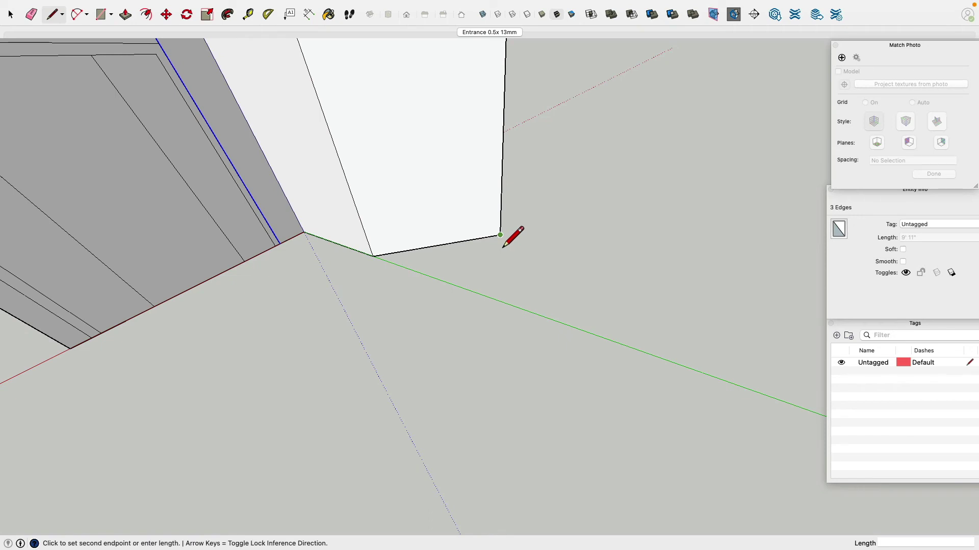
{"action": "left_click", "coordinate": [456, 294]}
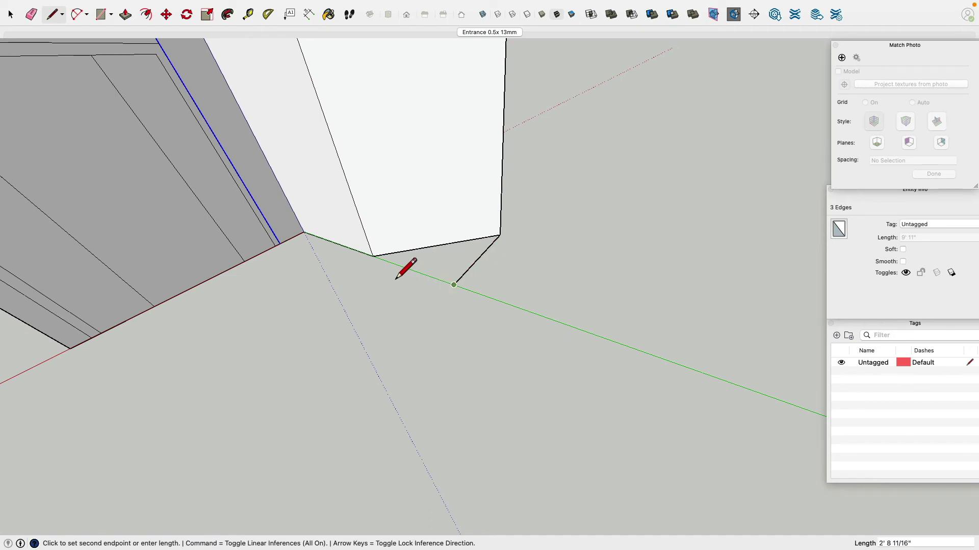
Close the floor with edges along the green axis, 7'9" parallel to the front wall, and back to the front wall's end corner
{"action": "scroll", "coordinate": [382, 365], "scroll_direction": "down", "scroll_amount": 2}
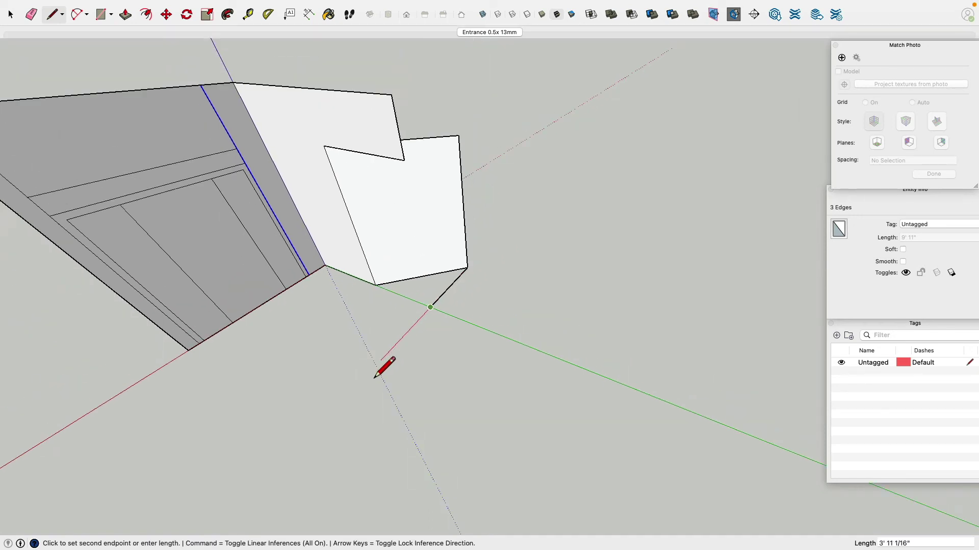
{"action": "left_click", "coordinate": [376, 285]}
{"action": "left_click", "coordinate": [431, 307]}
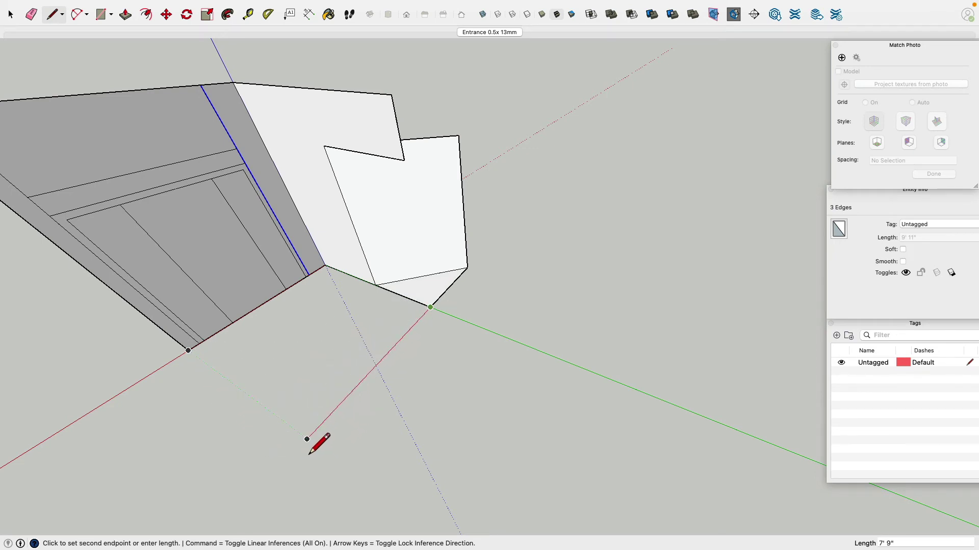
{"action": "left_click", "coordinate": [307, 439]}
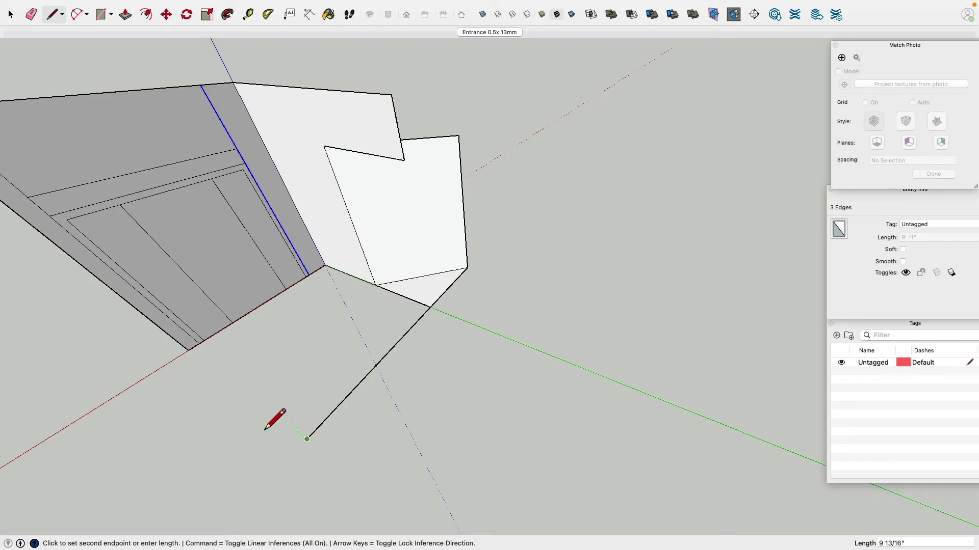
{"action": "left_click", "coordinate": [189, 351]}
{"action": "middle_click_drag", "start_coordinate": [458, 387], "coordinate": [409, 354]}
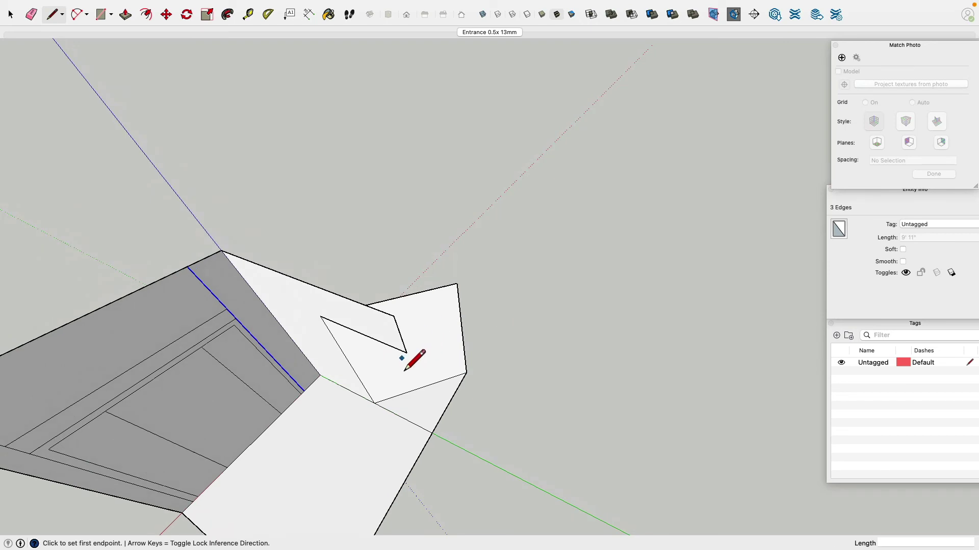
{"action": "left_click", "coordinate": [406, 353]}
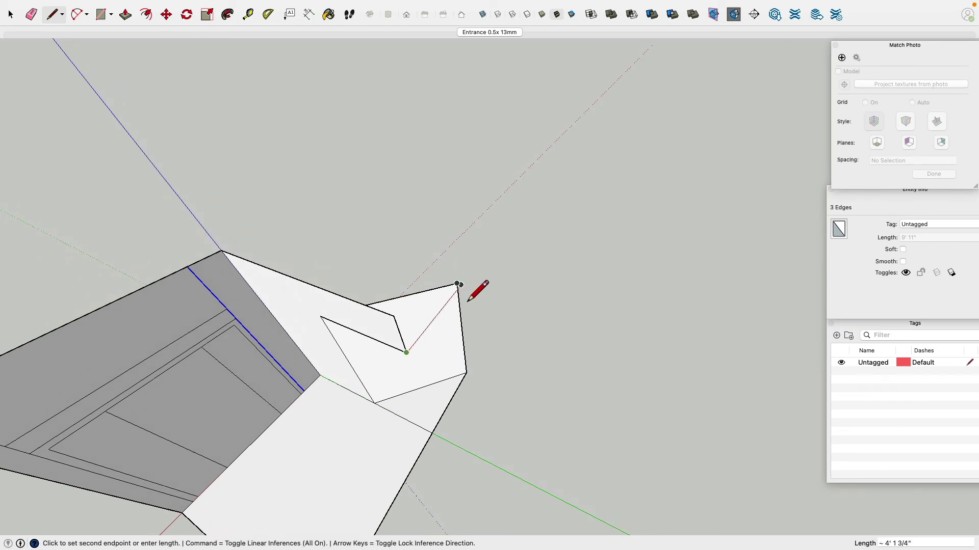
{"action": "mouse_move", "coordinate": [479, 298]}
{"action": "middle_mouse_down"}
{"action": "mouse_move", "coordinate": [326, 153]}
{"action": "mouse_move", "coordinate": [286, 197]}
{"action": "mouse_move", "coordinate": [367, 367]}
{"action": "mouse_move", "coordinate": [660, 240]}
{"action": "mouse_move", "coordinate": [798, 126]}
{"action": "mouse_move", "coordinate": [763, 66]}
{"action": "mouse_move", "coordinate": [616, 438]}
{"action": "mouse_move", "coordinate": [675, 299]}
{"action": "mouse_move", "coordinate": [680, 246]}
{"action": "mouse_move", "coordinate": [431, 471]}
{"action": "middle_mouse_up"}
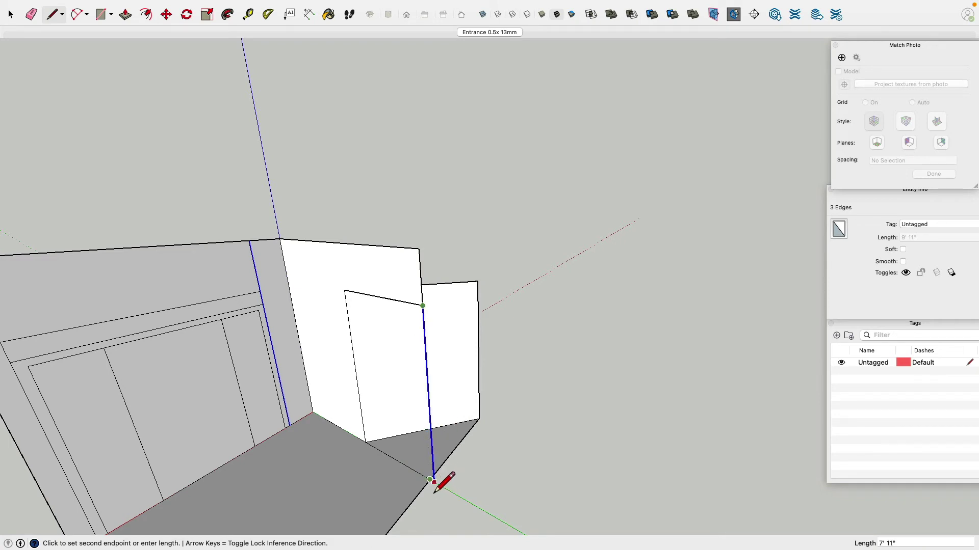
{"action": "key", "text": "Escape"}
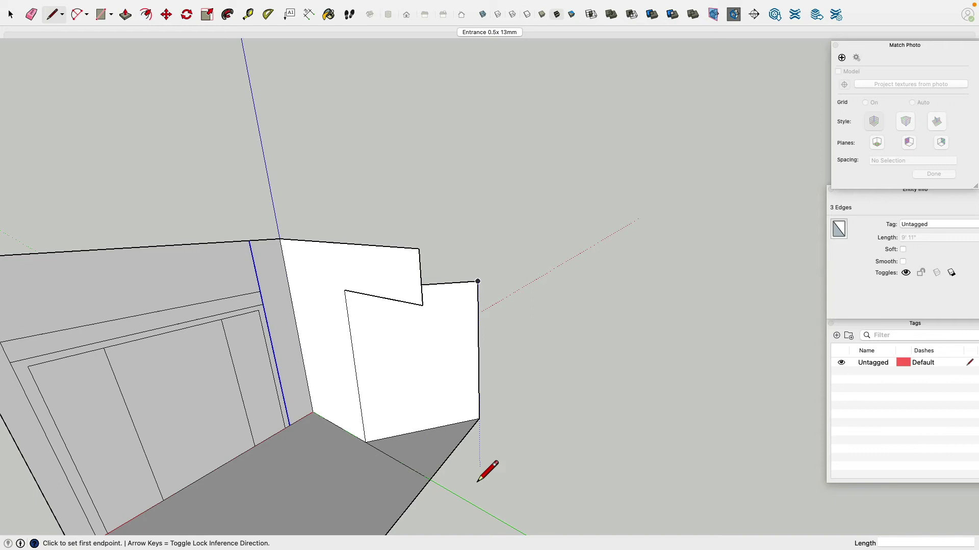
Draw a vertical edge 7'11" from the floor's green-axis corner to the side wall's lower edge, and extend it to the wall's top edge
{"action": "left_click", "coordinate": [430, 482]}
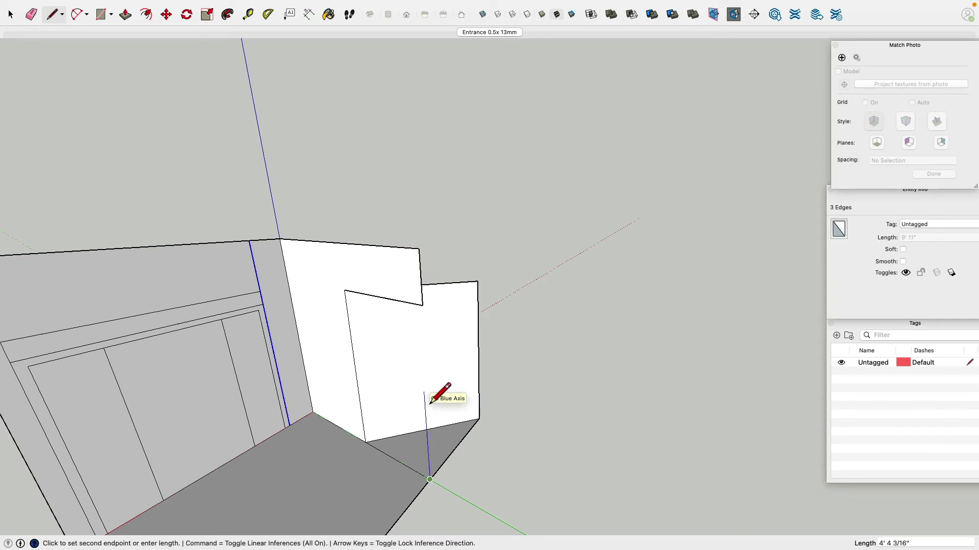
{"action": "left_click", "coordinate": [421, 306]}
{"action": "scroll", "coordinate": [428, 261], "scroll_direction": "down", "scroll_amount": 5}
{"action": "scroll", "coordinate": [453, 310], "scroll_direction": "up", "scroll_amount": 10}
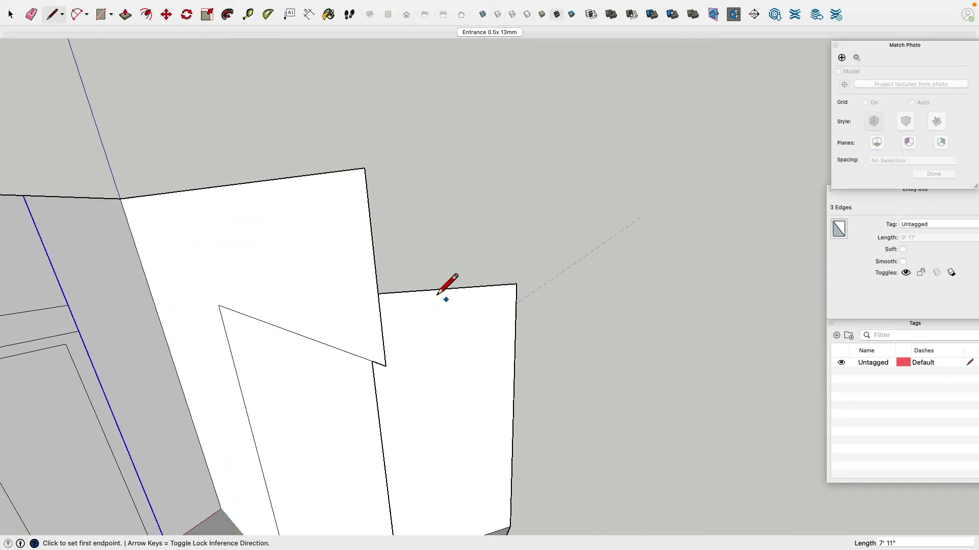
{"action": "middle_click_drag", "start_coordinate": [439, 295], "coordinate": [530, 184]}
{"action": "left_click", "coordinate": [460, 340]}
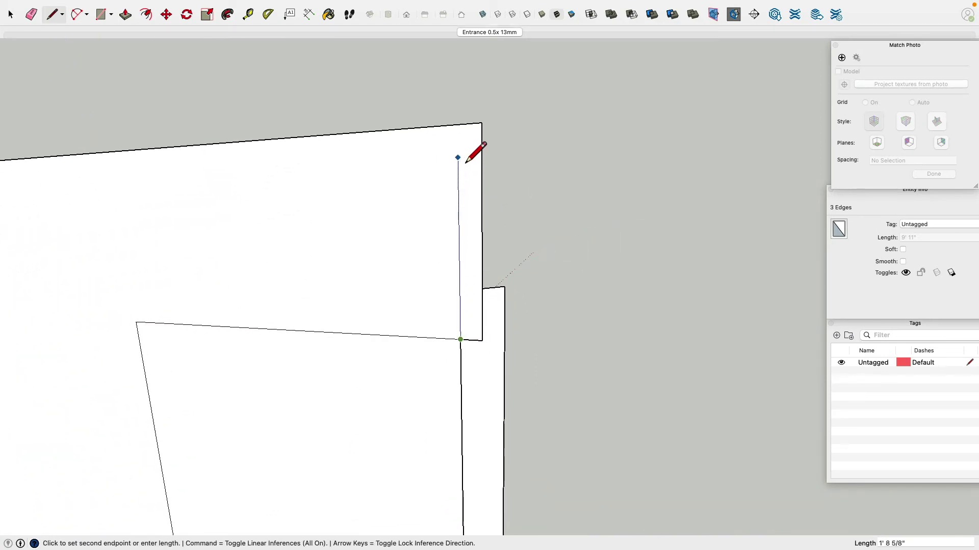
{"action": "left_click", "coordinate": [464, 137]}
Erase the overhanging strip's outer, lower and top edges beyond the side wall's new vertical edge
{"action": "left_click", "coordinate": [31, 14]}
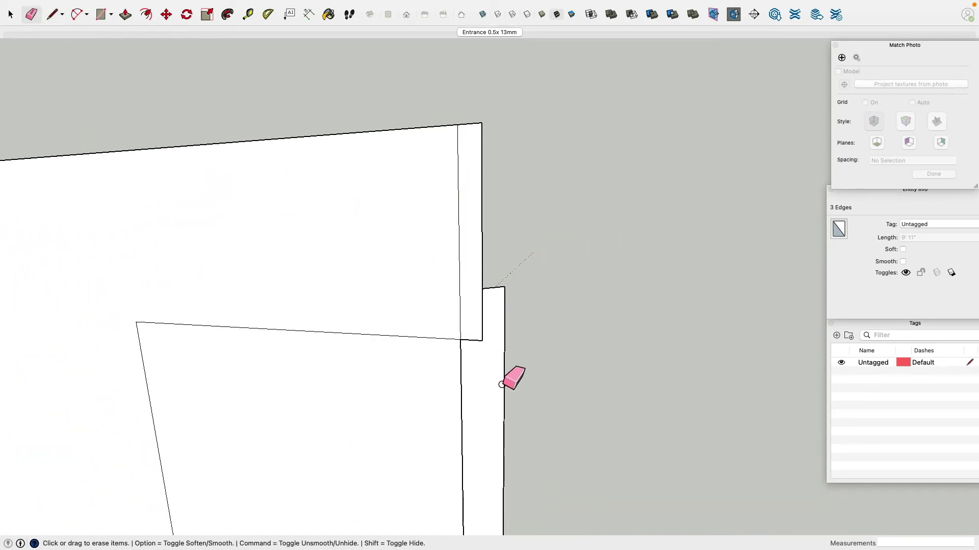
{"action": "left_click_drag", "start_coordinate": [488, 335], "coordinate": [484, 233]}
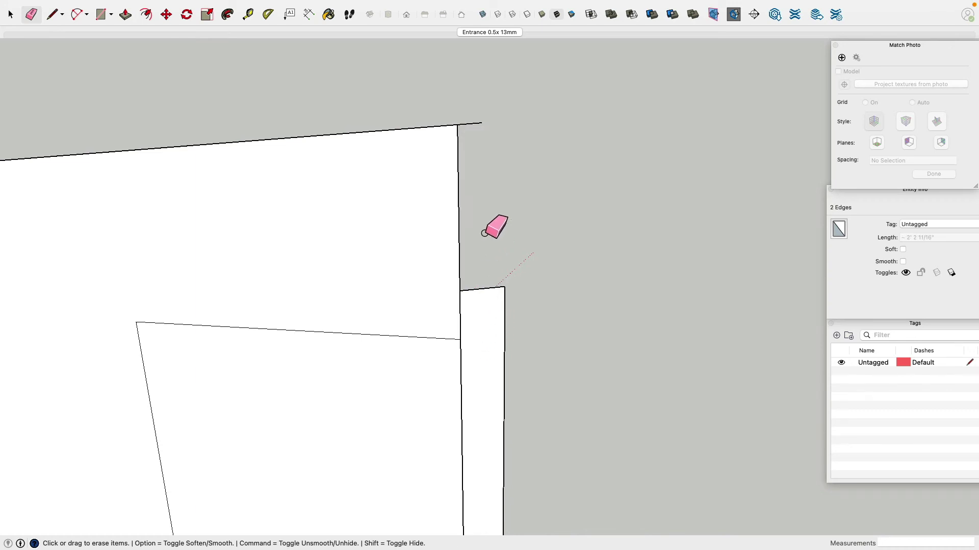
{"action": "left_click", "coordinate": [474, 124]}
Draw an edge from the side wall's lower end corner to the French door wall's far top corner
{"action": "left_click", "coordinate": [52, 14]}
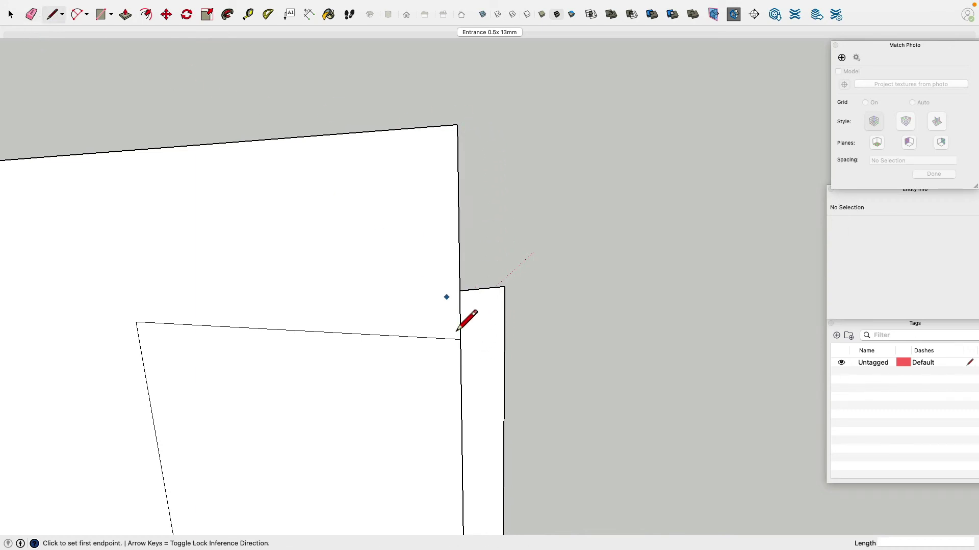
{"action": "left_click", "coordinate": [460, 339]}
{"action": "left_click", "coordinate": [505, 289]}
{"action": "mouse_move", "coordinate": [505, 288]}
{"action": "middle_mouse_down"}
{"action": "mouse_move", "coordinate": [551, 354]}
{"action": "mouse_move", "coordinate": [542, 379]}
{"action": "mouse_move", "coordinate": [406, 448]}
{"action": "middle_mouse_up"}
{"action": "scroll", "coordinate": [322, 269], "scroll_direction": "up", "scroll_amount": 3}
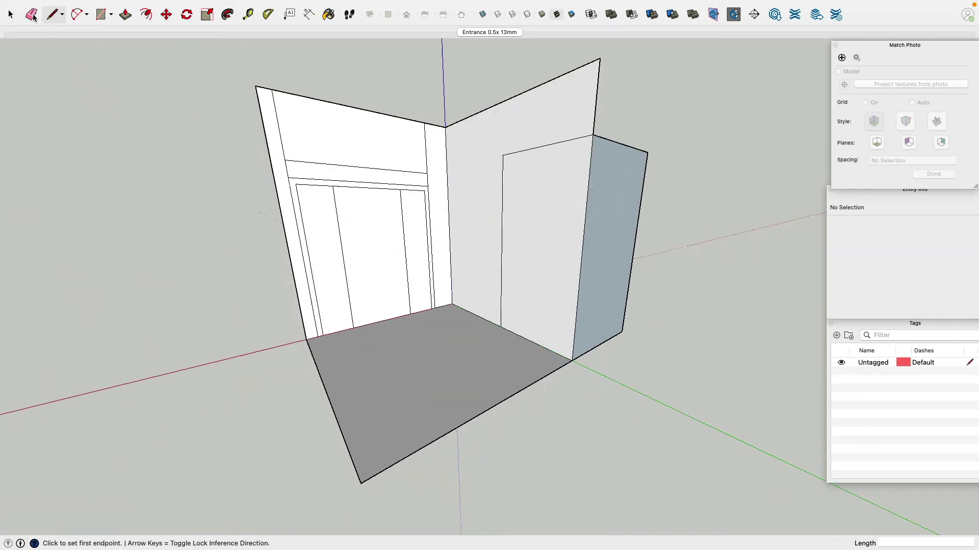
Erase the vertical edge in front of the French door wall to remove the faces attached to it
{"action": "left_click", "coordinate": [31, 16]}
{"action": "left_click", "coordinate": [594, 176]}
{"action": "mouse_move", "coordinate": [641, 221]}
{"action": "middle_mouse_down"}
{"action": "mouse_move", "coordinate": [578, 203]}
{"action": "mouse_move", "coordinate": [575, 372]}
{"action": "mouse_move", "coordinate": [557, 411]}
{"action": "mouse_move", "coordinate": [535, 339]}
{"action": "middle_mouse_up"}
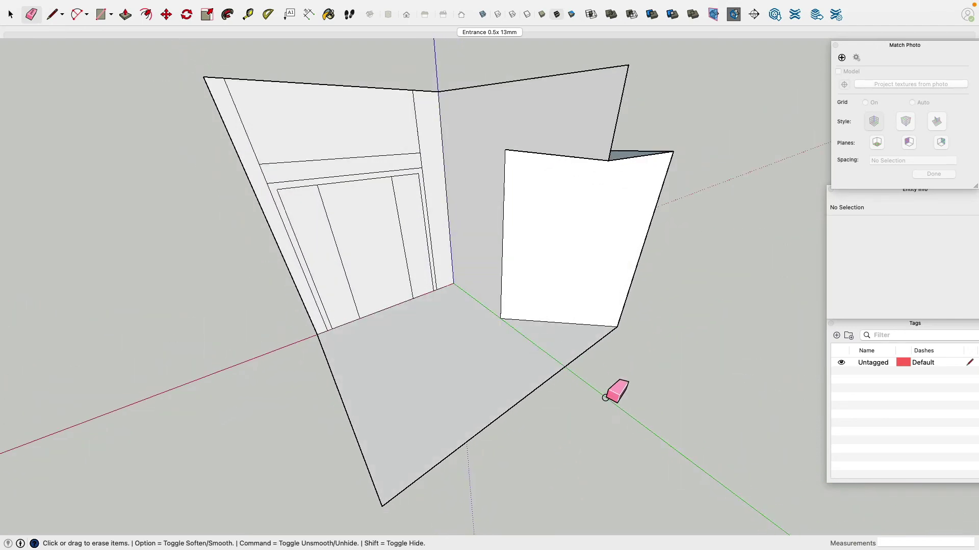
{"action": "mouse_move", "coordinate": [605, 398]}
{"action": "middle_mouse_down"}
{"action": "mouse_move", "coordinate": [441, 188]}
{"action": "mouse_move", "coordinate": [468, 181]}
{"action": "mouse_move", "coordinate": [714, 345]}
{"action": "mouse_move", "coordinate": [654, 441]}
{"action": "mouse_move", "coordinate": [809, 353]}
{"action": "mouse_move", "coordinate": [535, 160]}
{"action": "middle_mouse_up"}
Return to the Entrance 0.5x 13mm scene and measure the front door panel's width along its top edge with the Tape Measure
{"action": "left_click", "coordinate": [500, 32]}
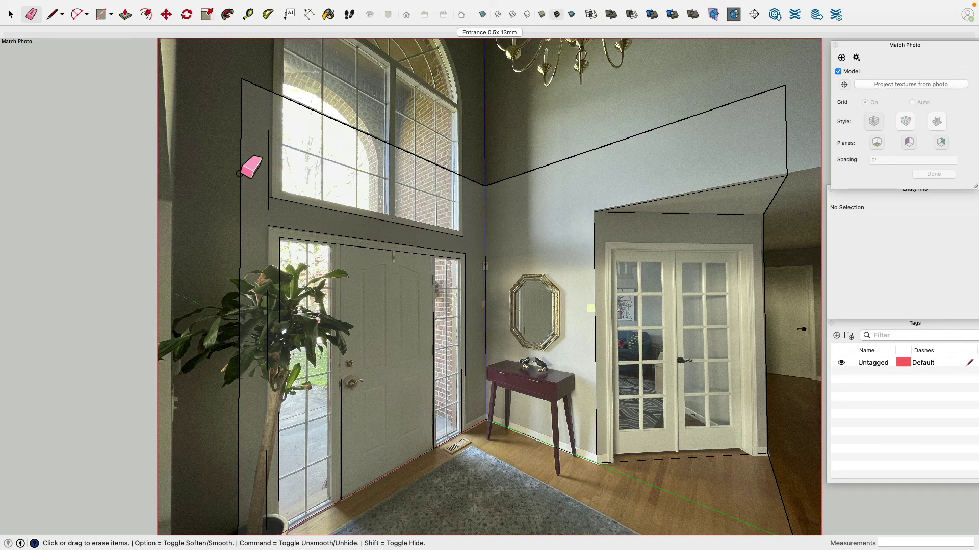
{"action": "left_click", "coordinate": [308, 15]}
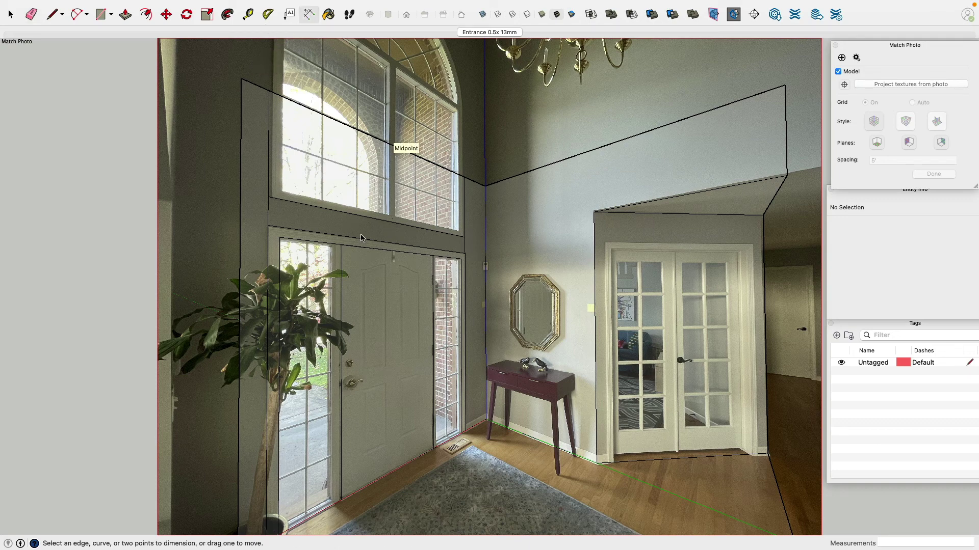
{"action": "left_click", "coordinate": [247, 14]}
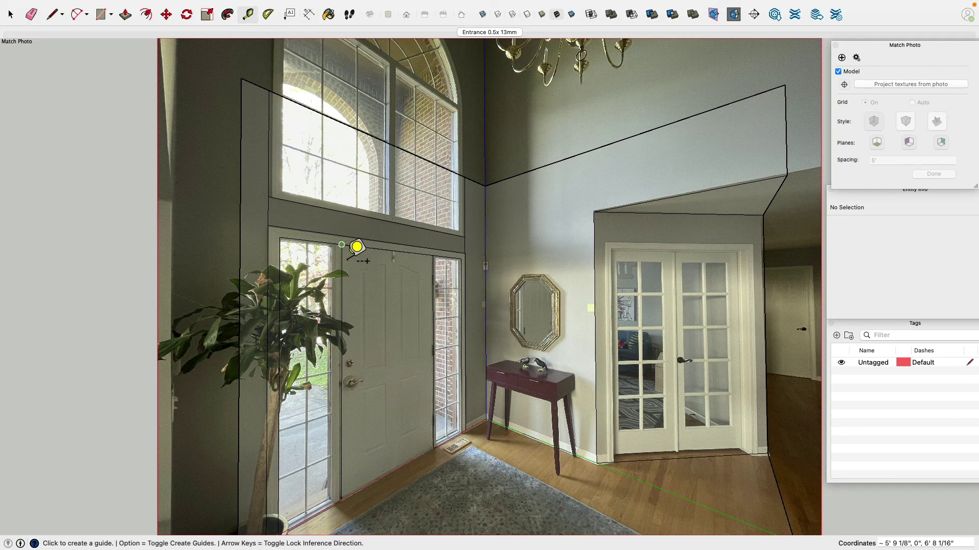
{"action": "left_click", "coordinate": [342, 245]}
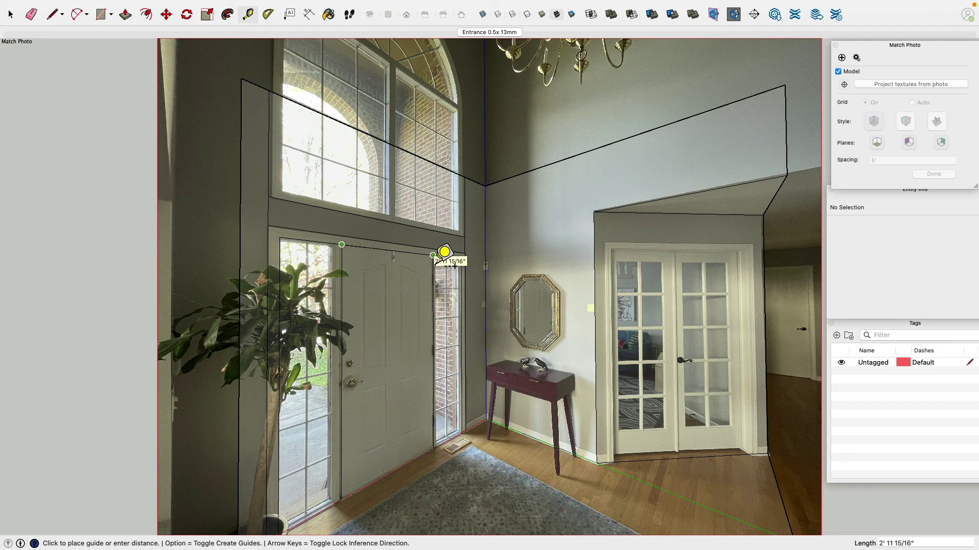
{"action": "left_click", "coordinate": [432, 255]}
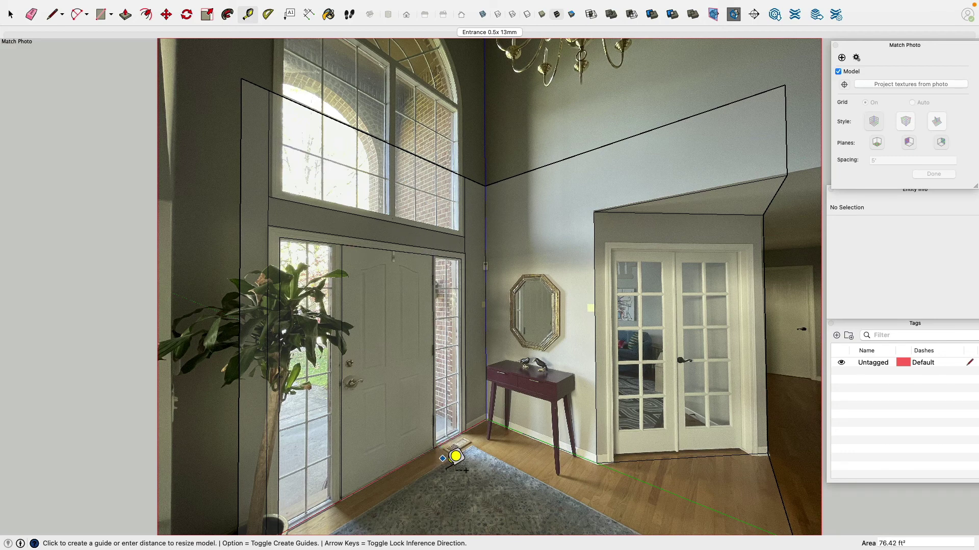
Measure the front door panel's width along the base line and inspect the modelled walls and floor from other angles
{"action": "scroll", "coordinate": [449, 451], "scroll_direction": "up", "scroll_amount": 5}
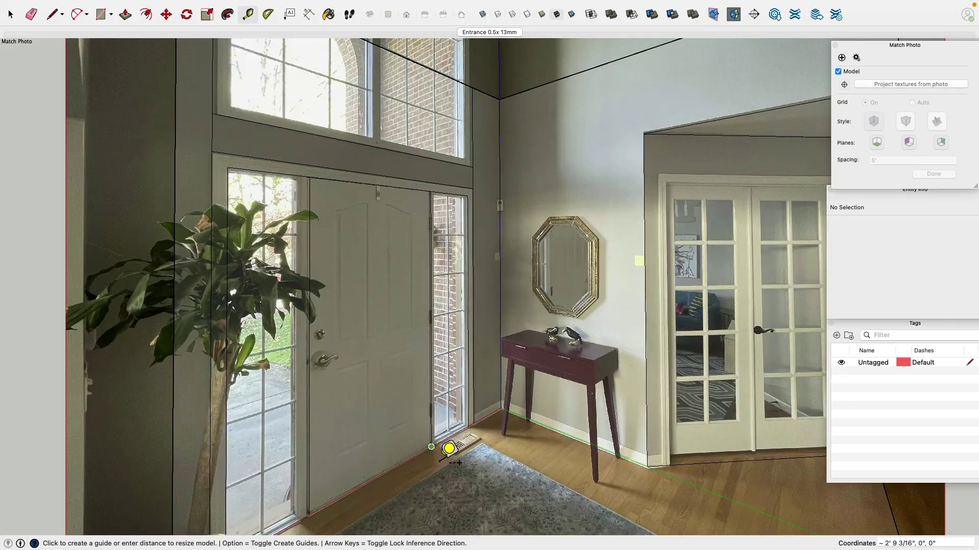
{"action": "scroll", "coordinate": [449, 451], "scroll_direction": "up", "scroll_amount": 5}
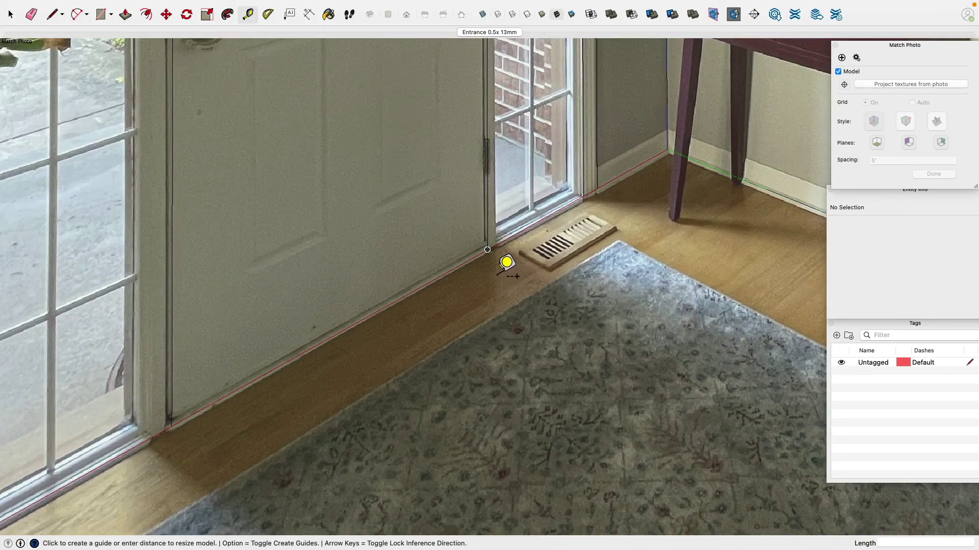
{"action": "left_click", "coordinate": [487, 250]}
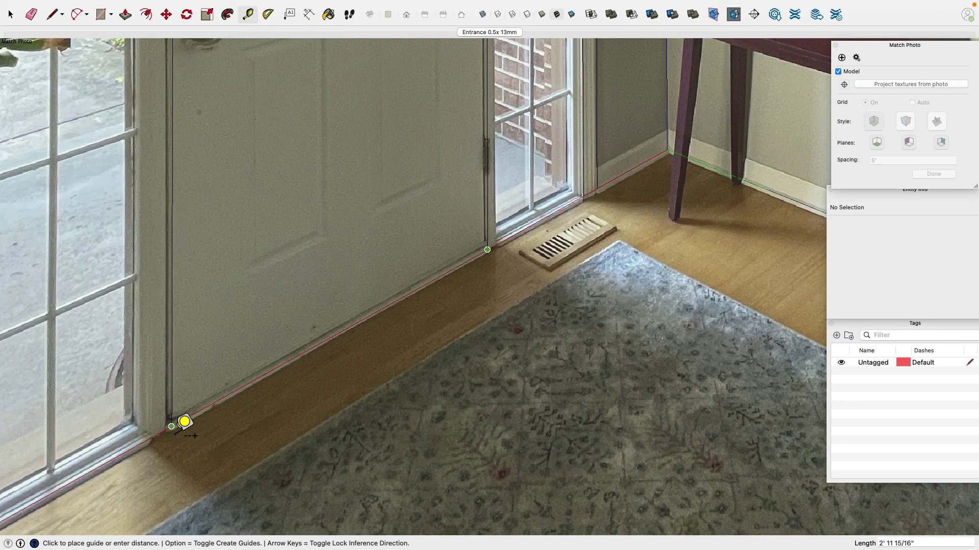
{"action": "scroll", "coordinate": [186, 415], "scroll_direction": "down", "scroll_amount": 10}
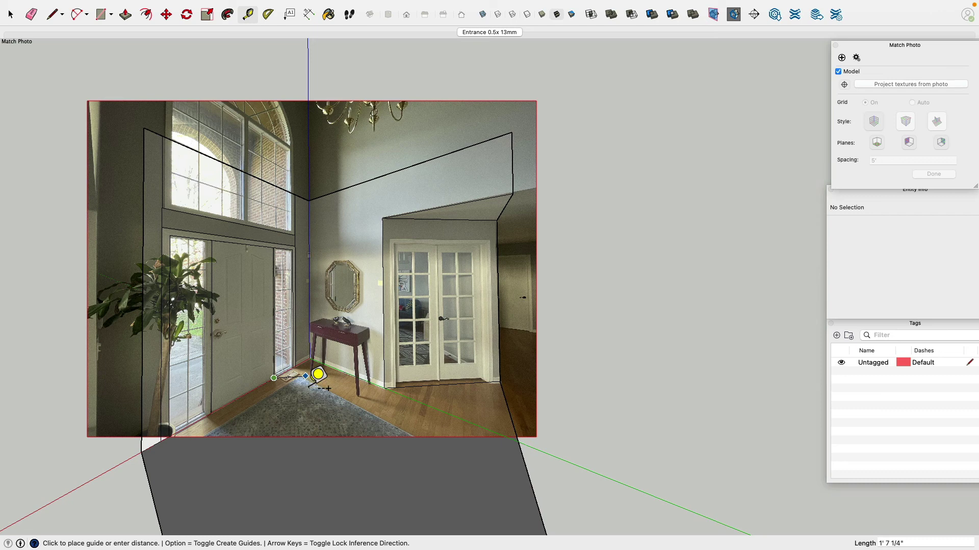
{"action": "middle_click_drag", "start_coordinate": [318, 375], "coordinate": [461, 224]}
{"action": "scroll", "coordinate": [518, 291], "scroll_direction": "up", "scroll_amount": 5}
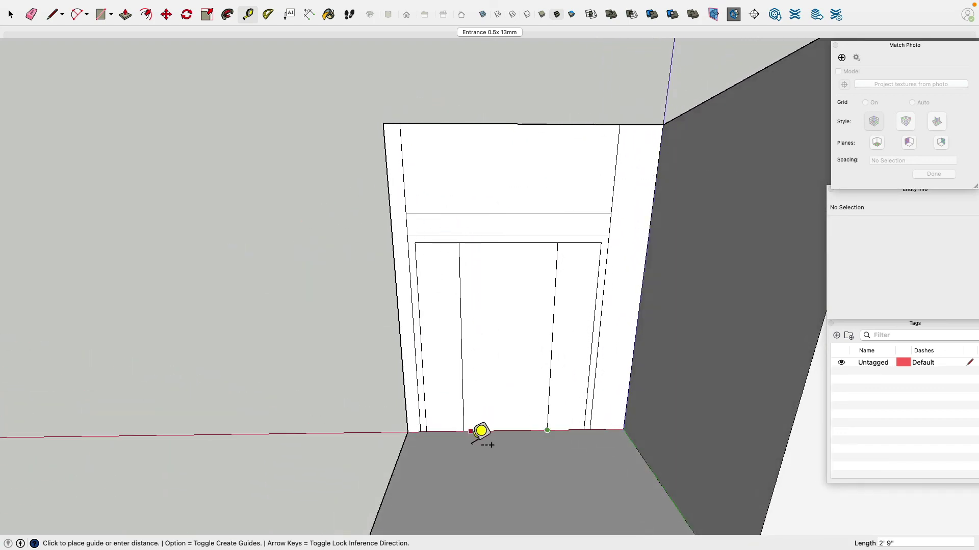
{"action": "middle_click_drag", "start_coordinate": [540, 389], "coordinate": [520, 225]}
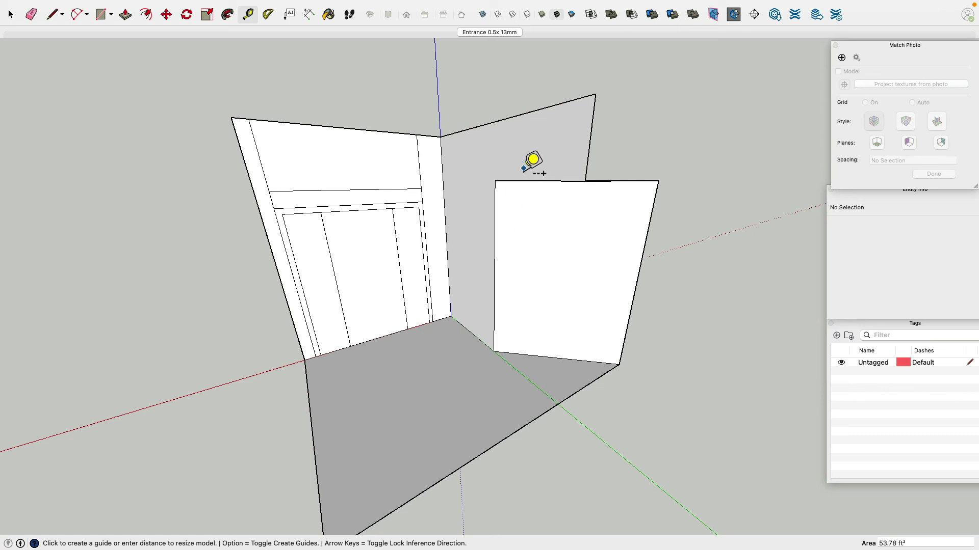
Delete the Entrance 0.5x 13mm scene from the scene list
{"action": "left_click", "coordinate": [479, 33]}
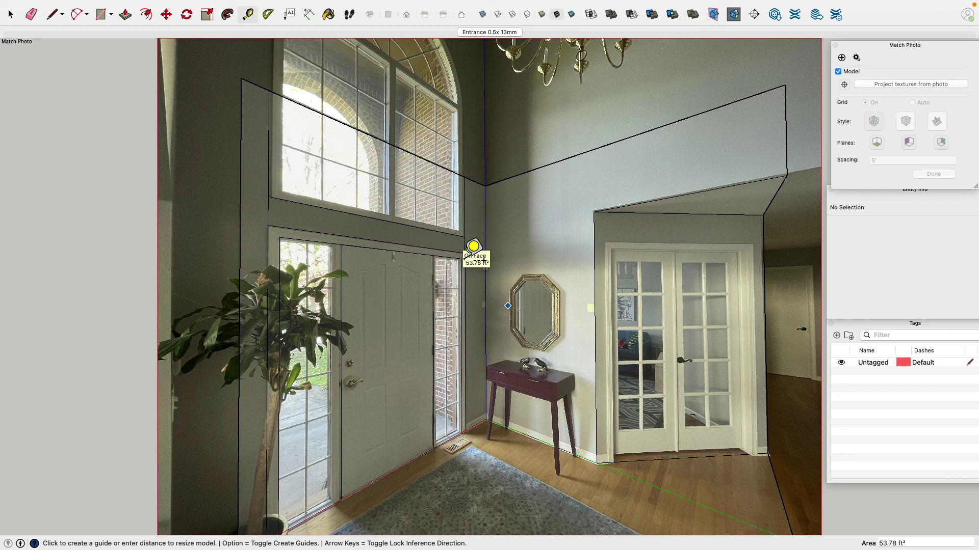
{"action": "left_click", "coordinate": [483, 262]}
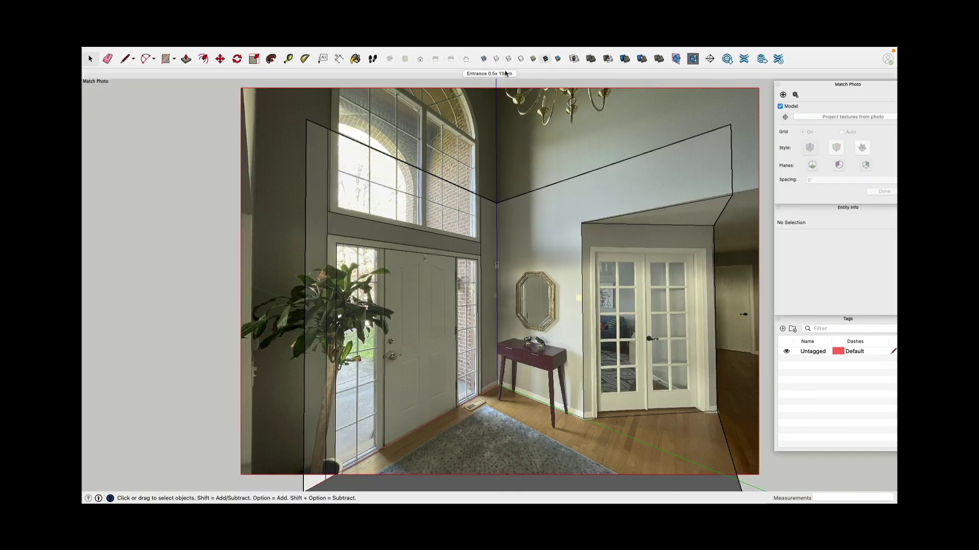
{"action": "mouse_move", "coordinate": [214, 47]}
{"action": "left_click", "coordinate": [281, 51]}
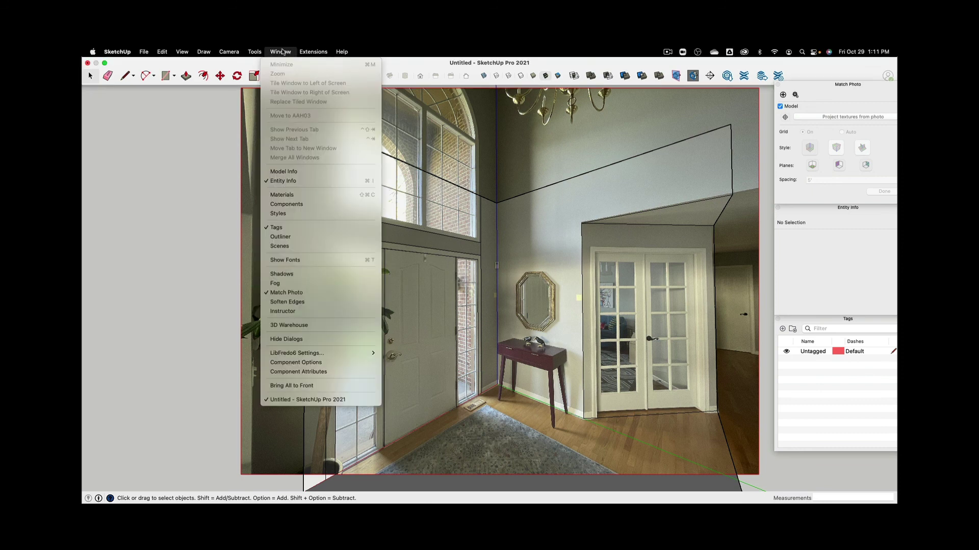
{"action": "left_click", "coordinate": [310, 247]}
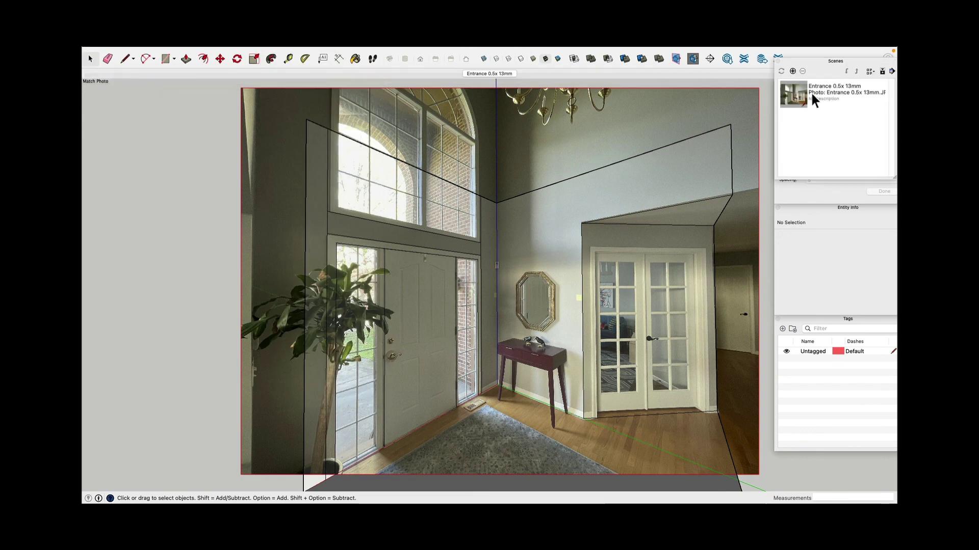
{"action": "left_click", "coordinate": [804, 105]}
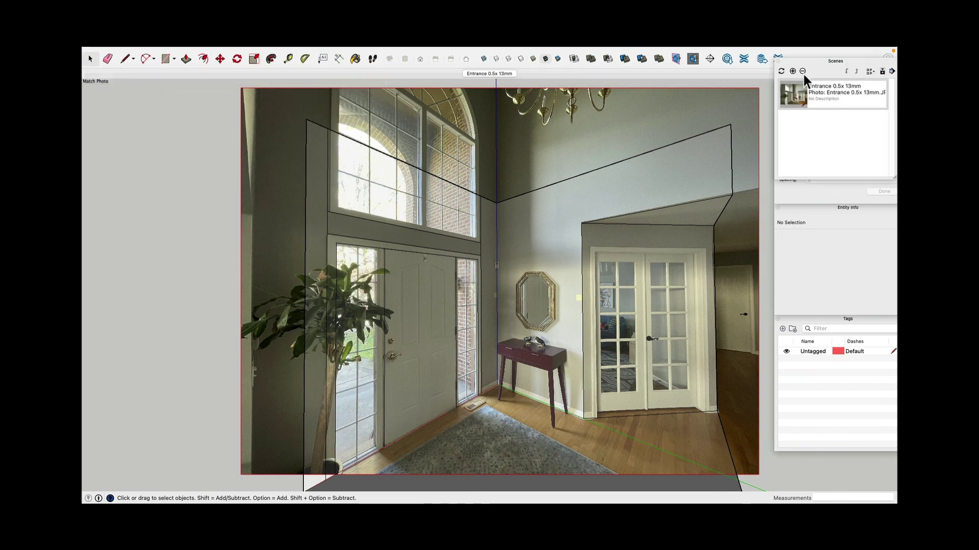
{"action": "left_click", "coordinate": [803, 73]}
{"action": "left_click", "coordinate": [856, 132]}
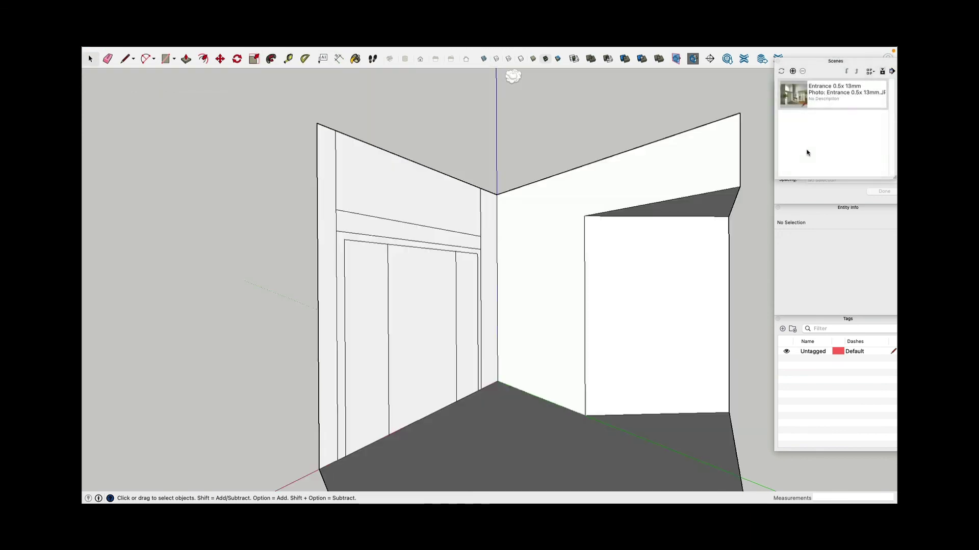
{"action": "middle_click_drag", "start_coordinate": [542, 215], "coordinate": [433, 209]}
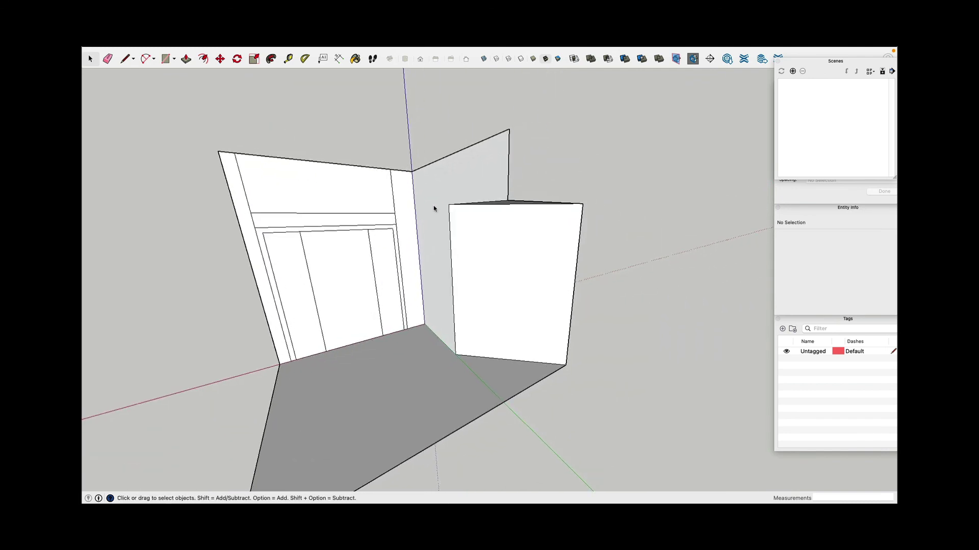